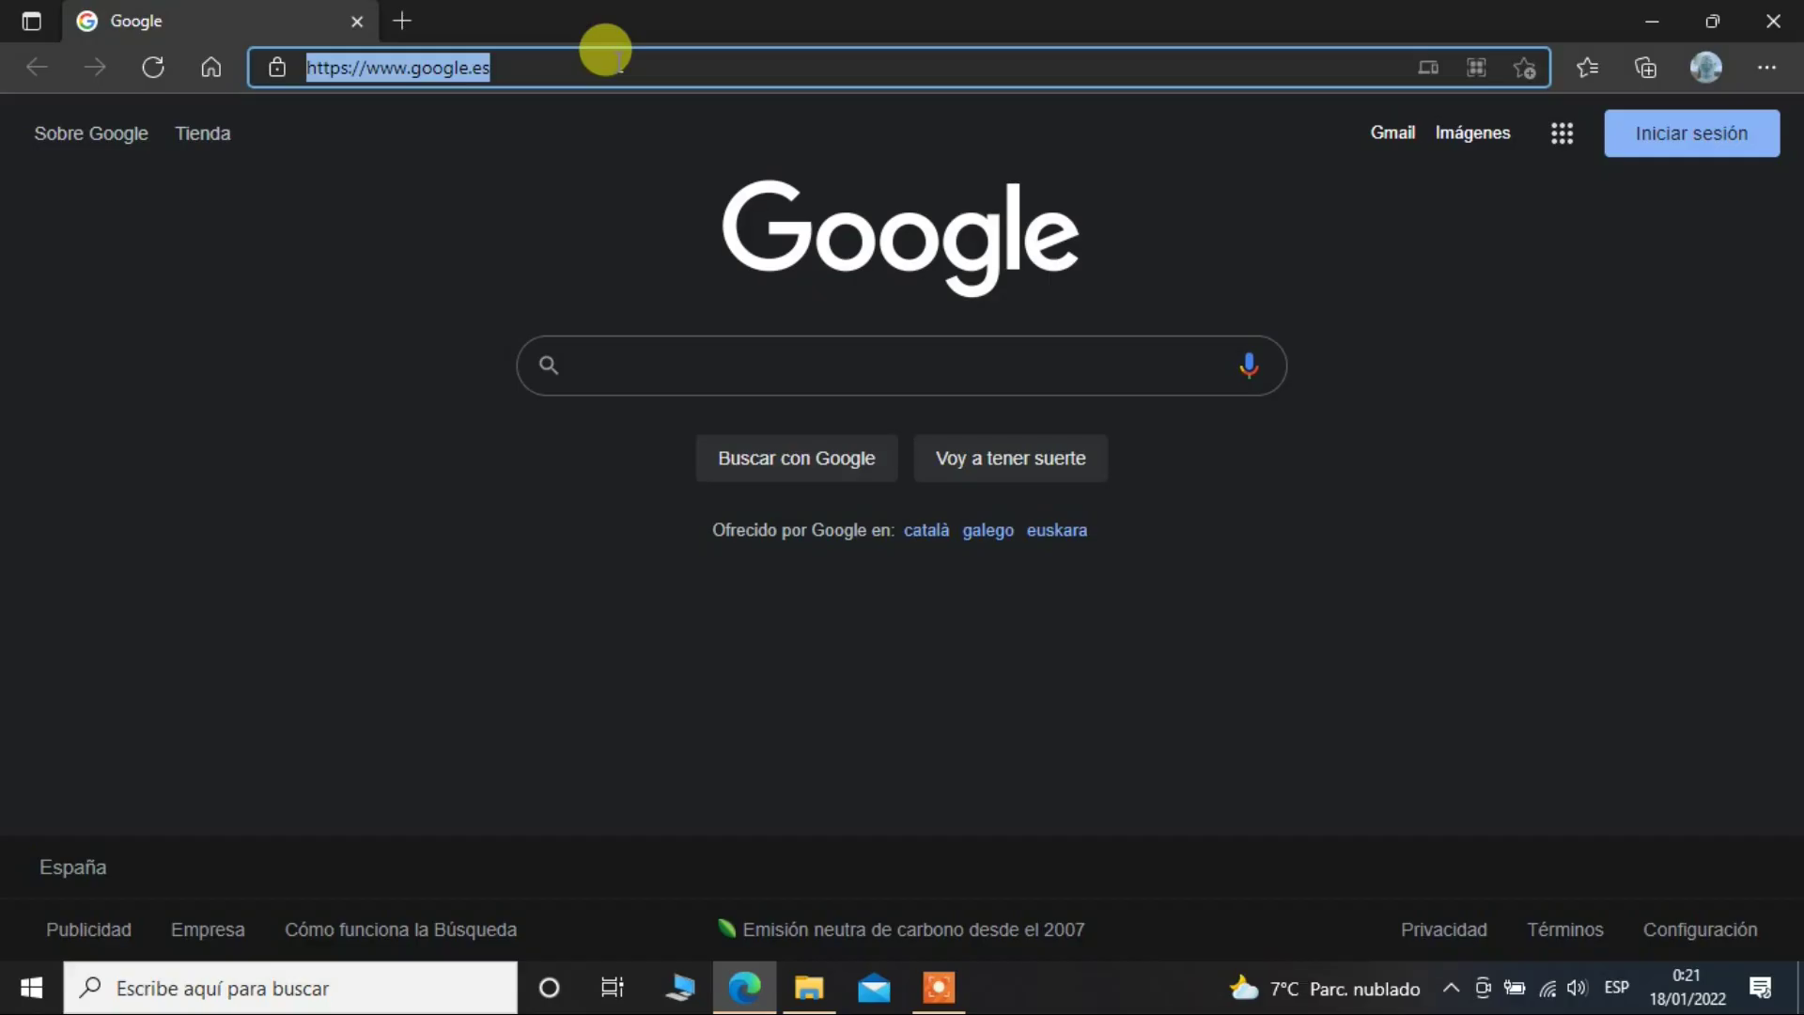
- Enter magicmotorsport.com in Edge's address bar
{"action": "type", "text": "mag"}
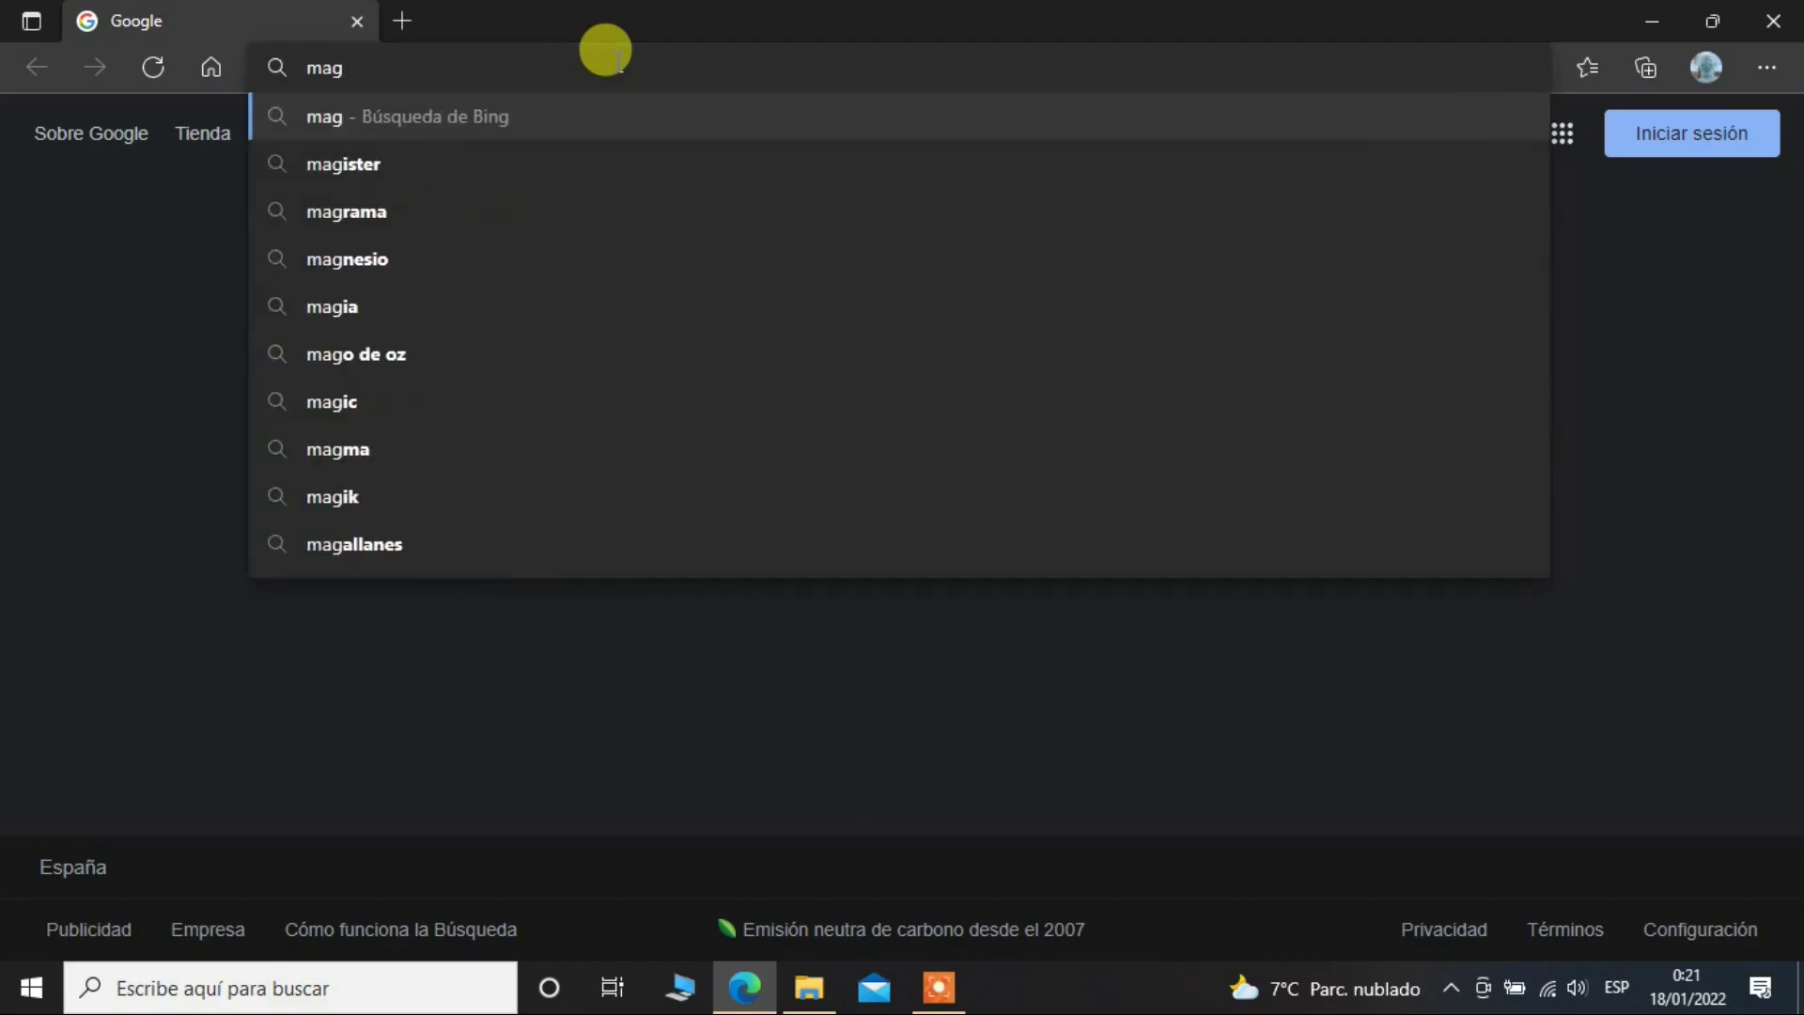
{"action": "type", "text": "icmo"}
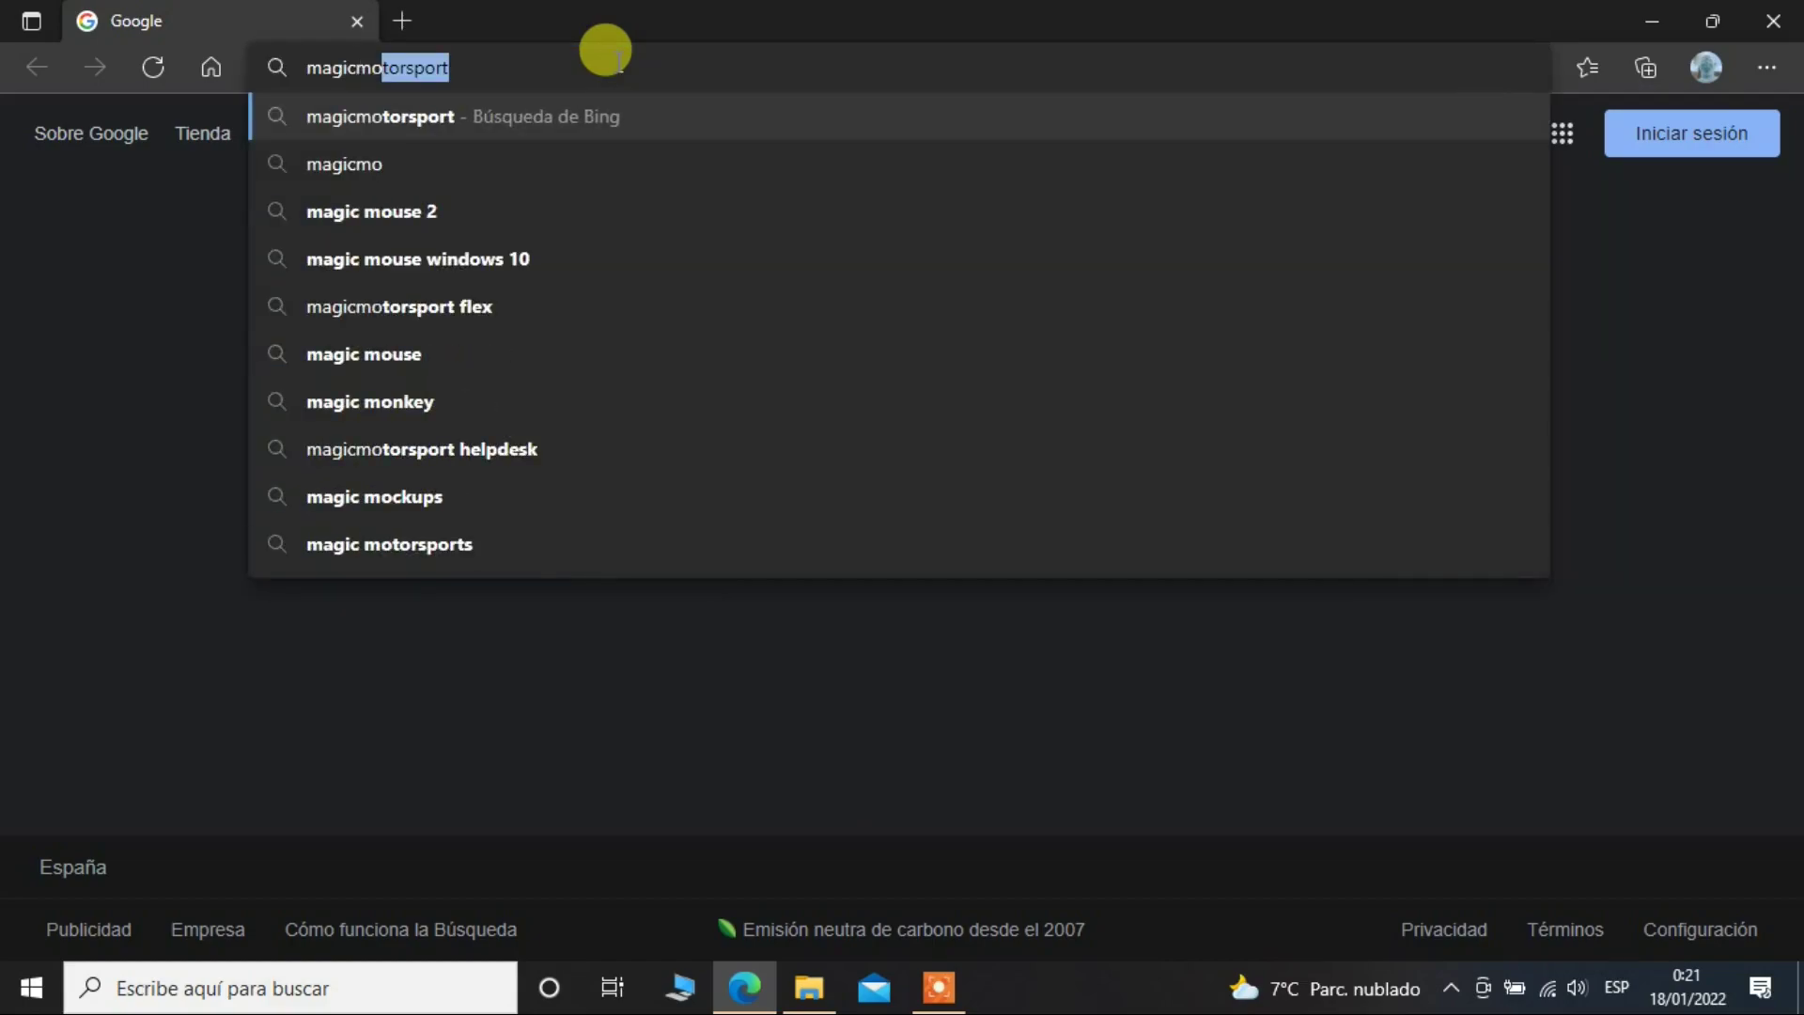
{"action": "type", "text": "torsport.com"}
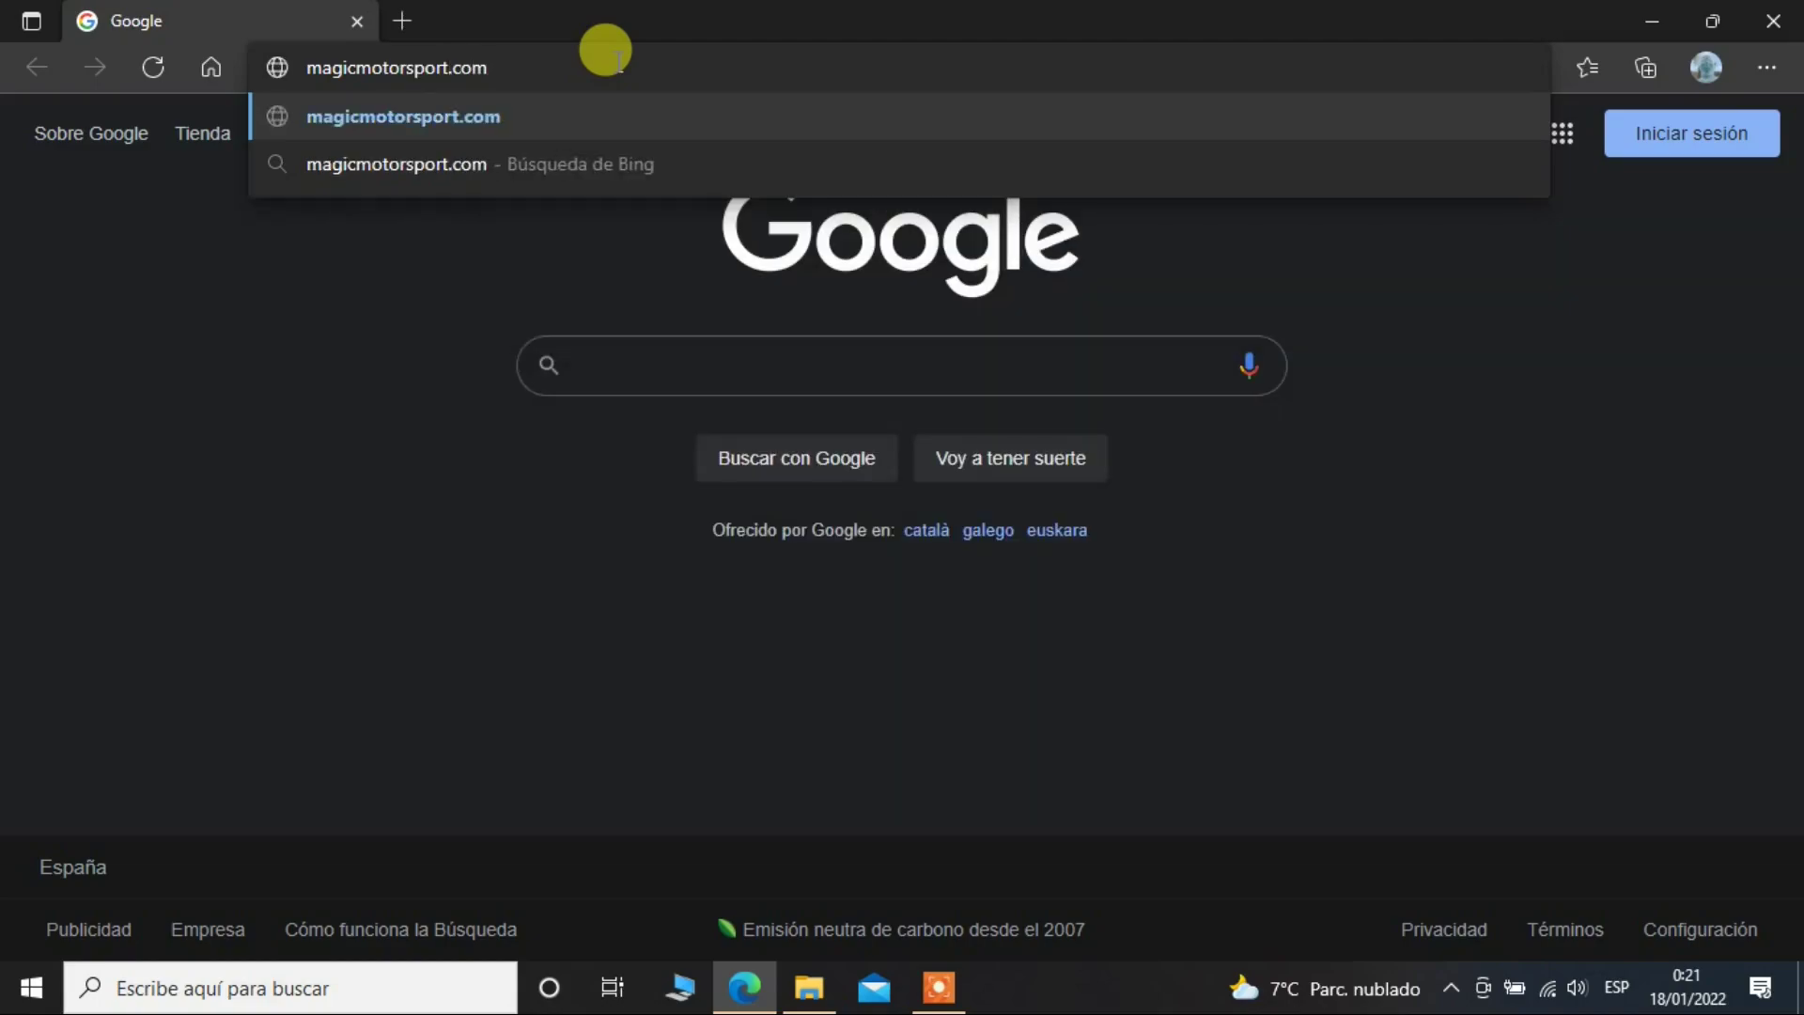
- Load magicmotorsport.com, accept all cookies and go to the MMS Helpdesk sign-in page
{"action": "key", "text": "Return"}
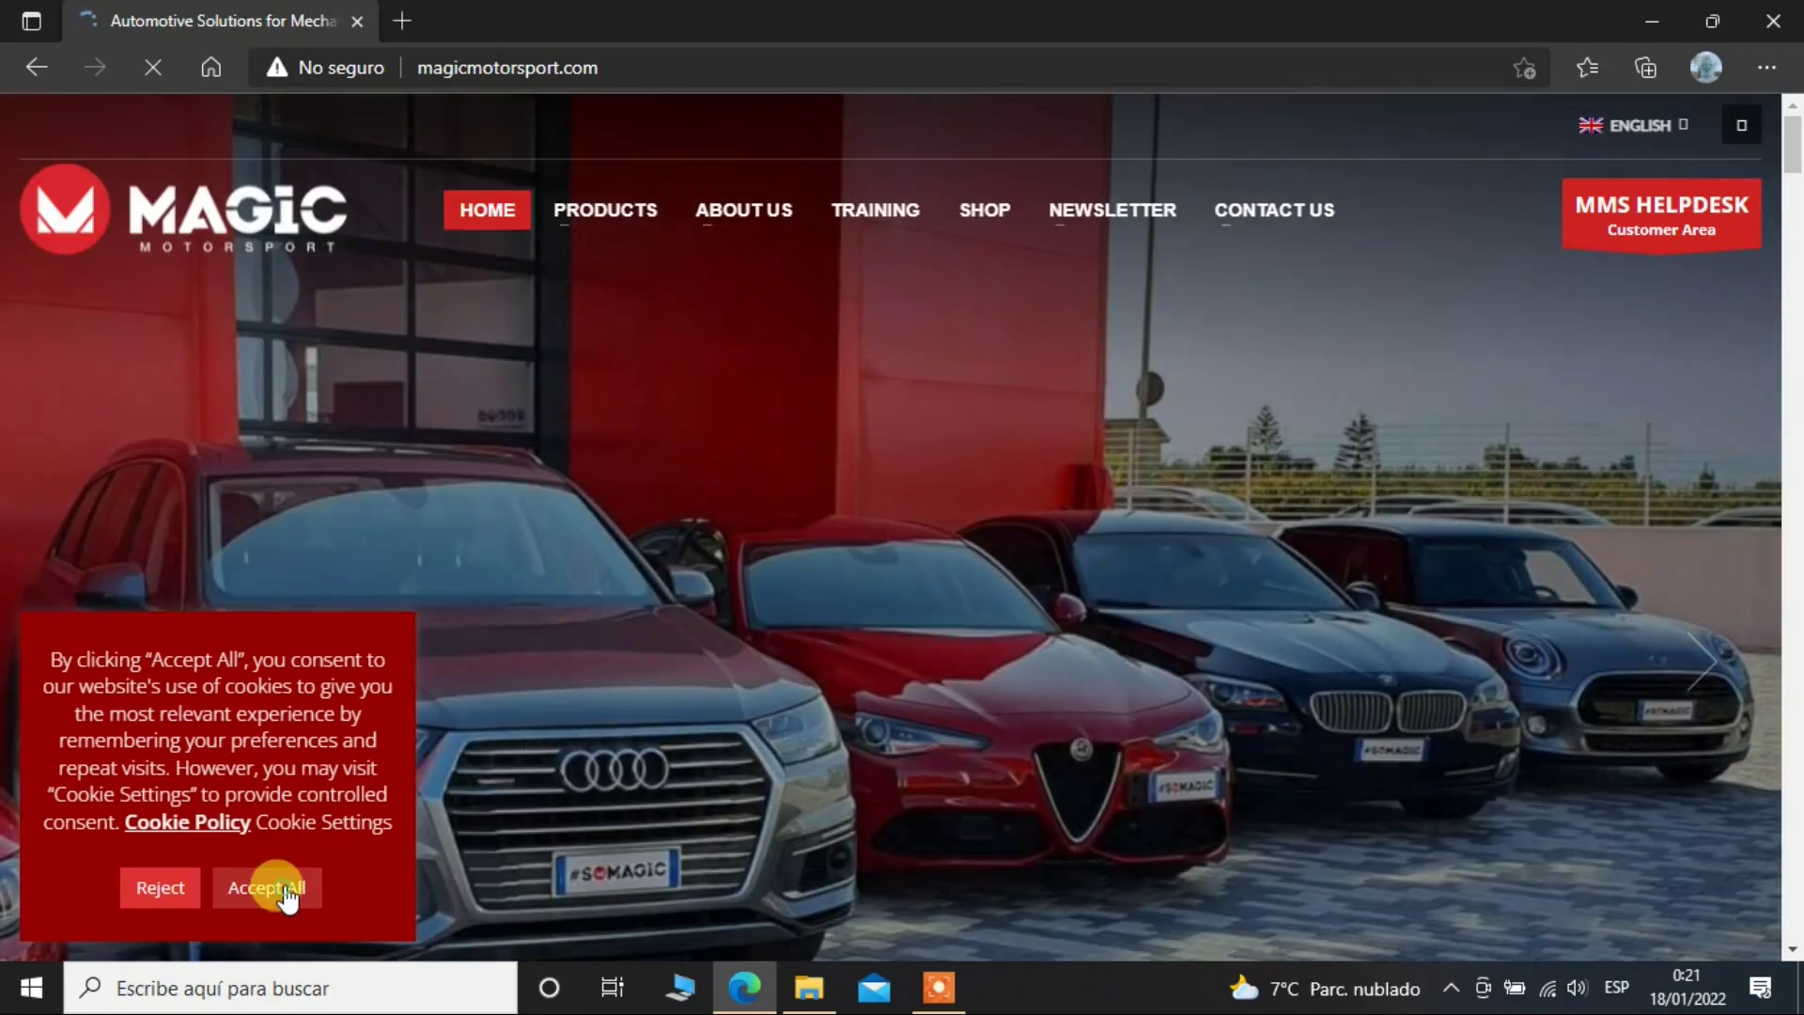
{"action": "left_click", "coordinate": [279, 889]}
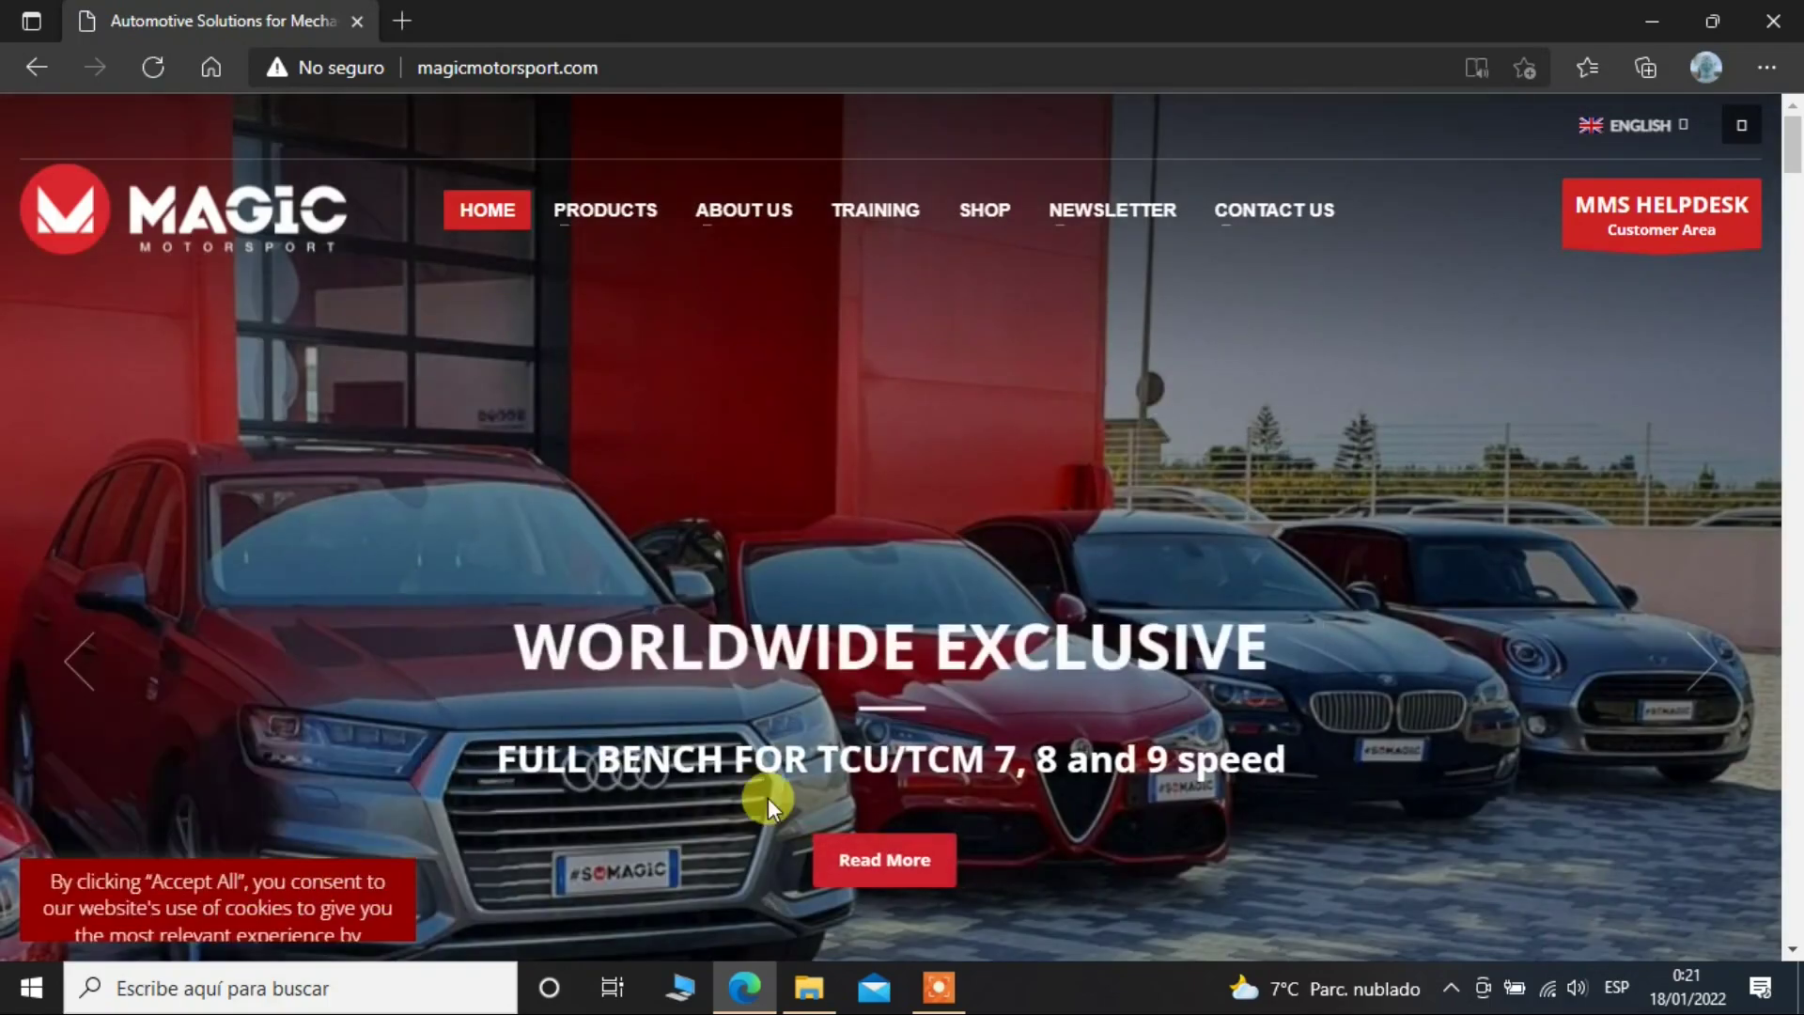
{"action": "left_click", "coordinate": [1672, 229]}
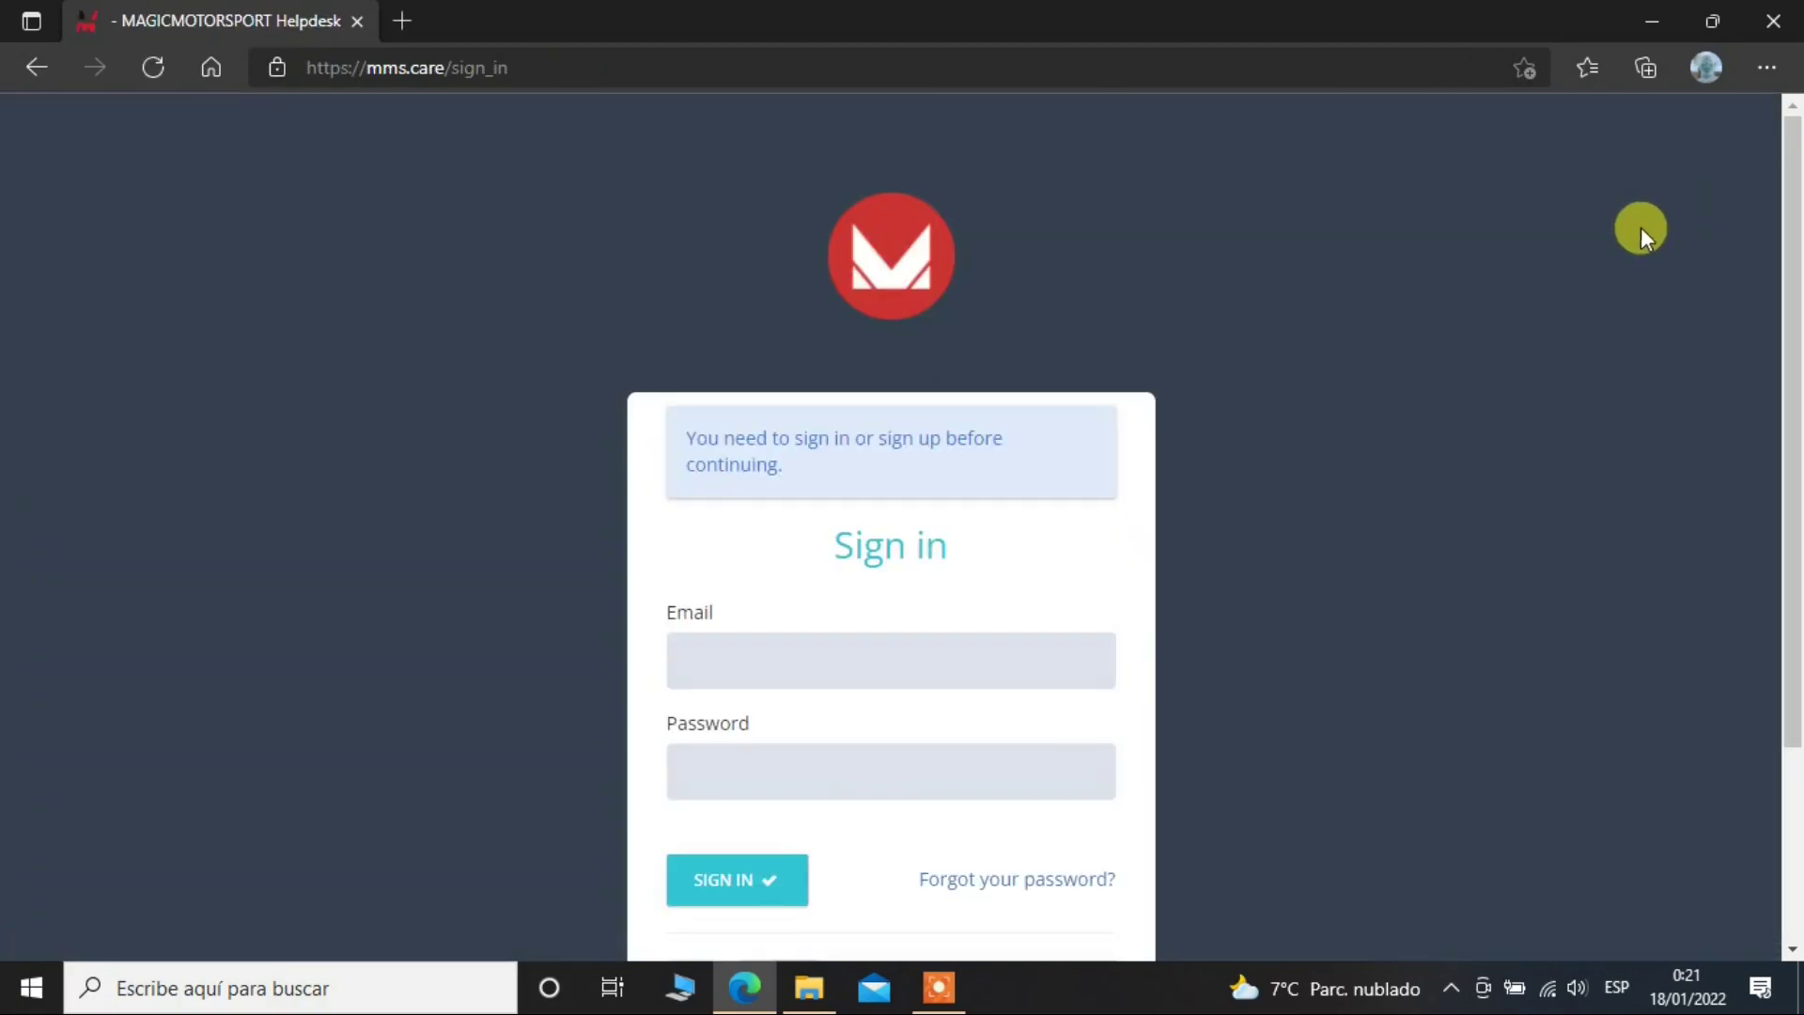
{"action": "scroll", "coordinate": [1020, 503], "scroll_direction": "down", "scroll_amount": 3}
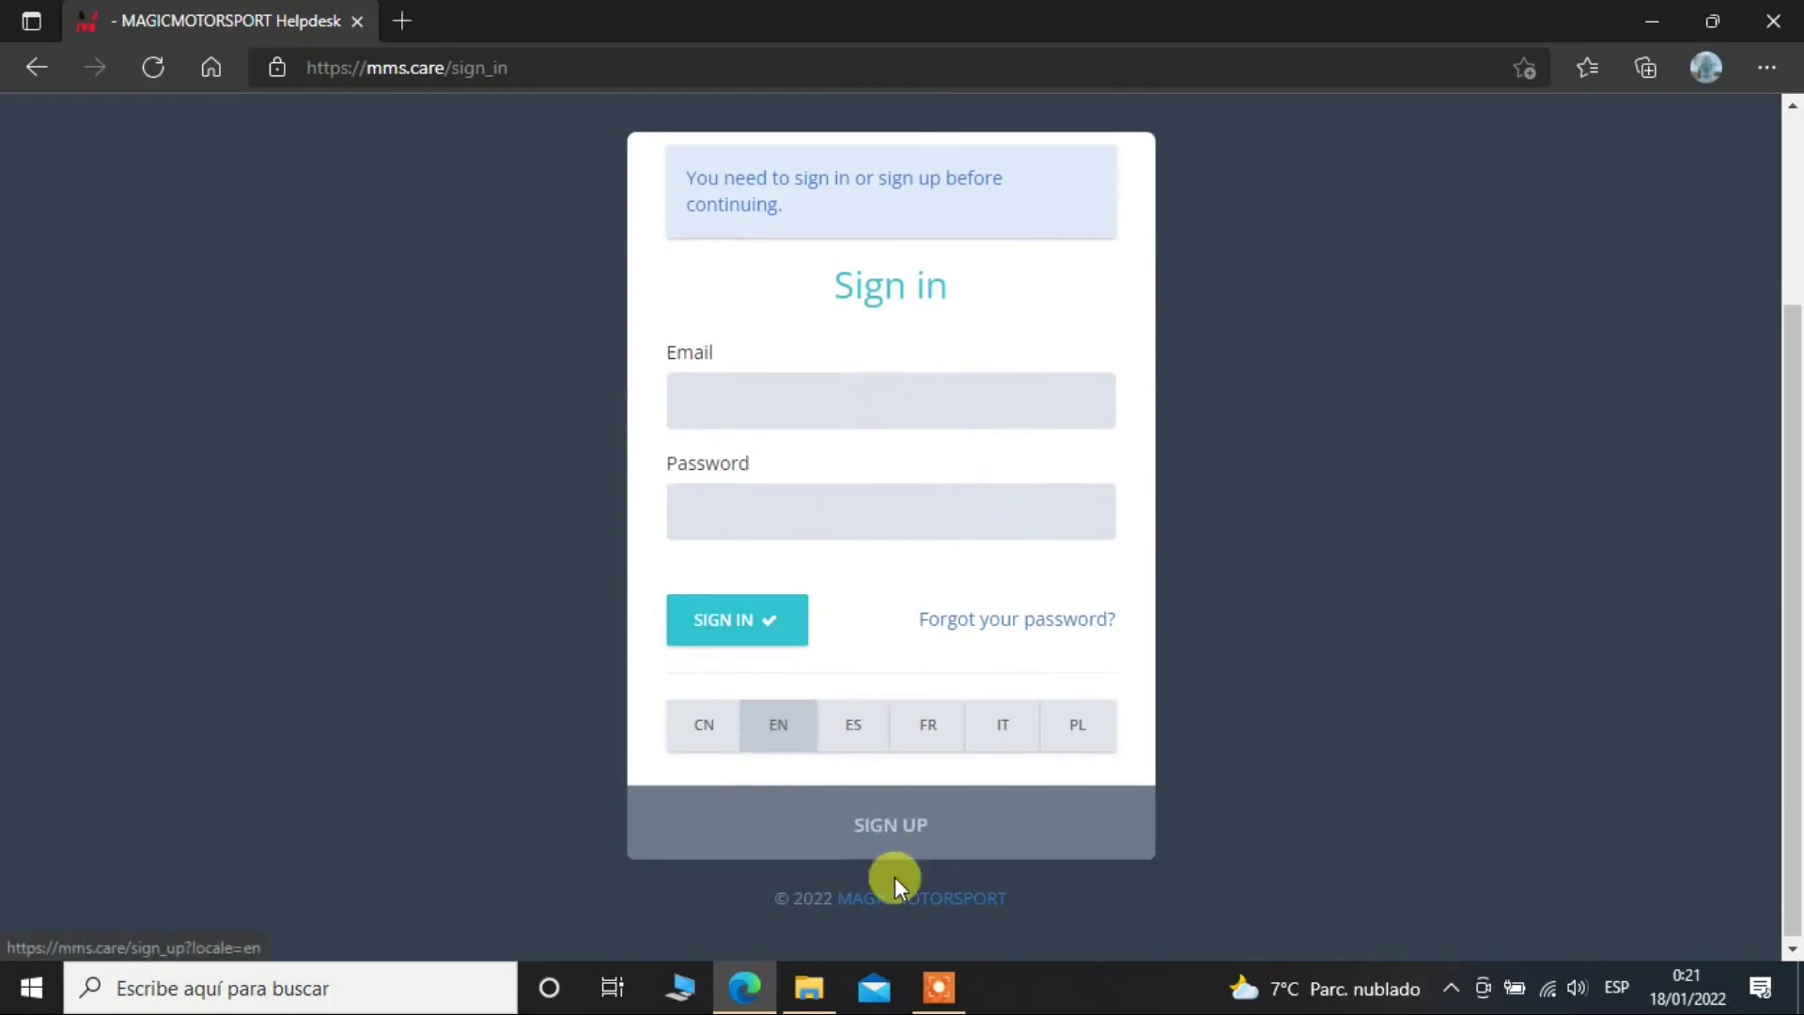
- Start a new sign-up and enter the account holder's name and username
{"action": "left_click", "coordinate": [902, 827]}
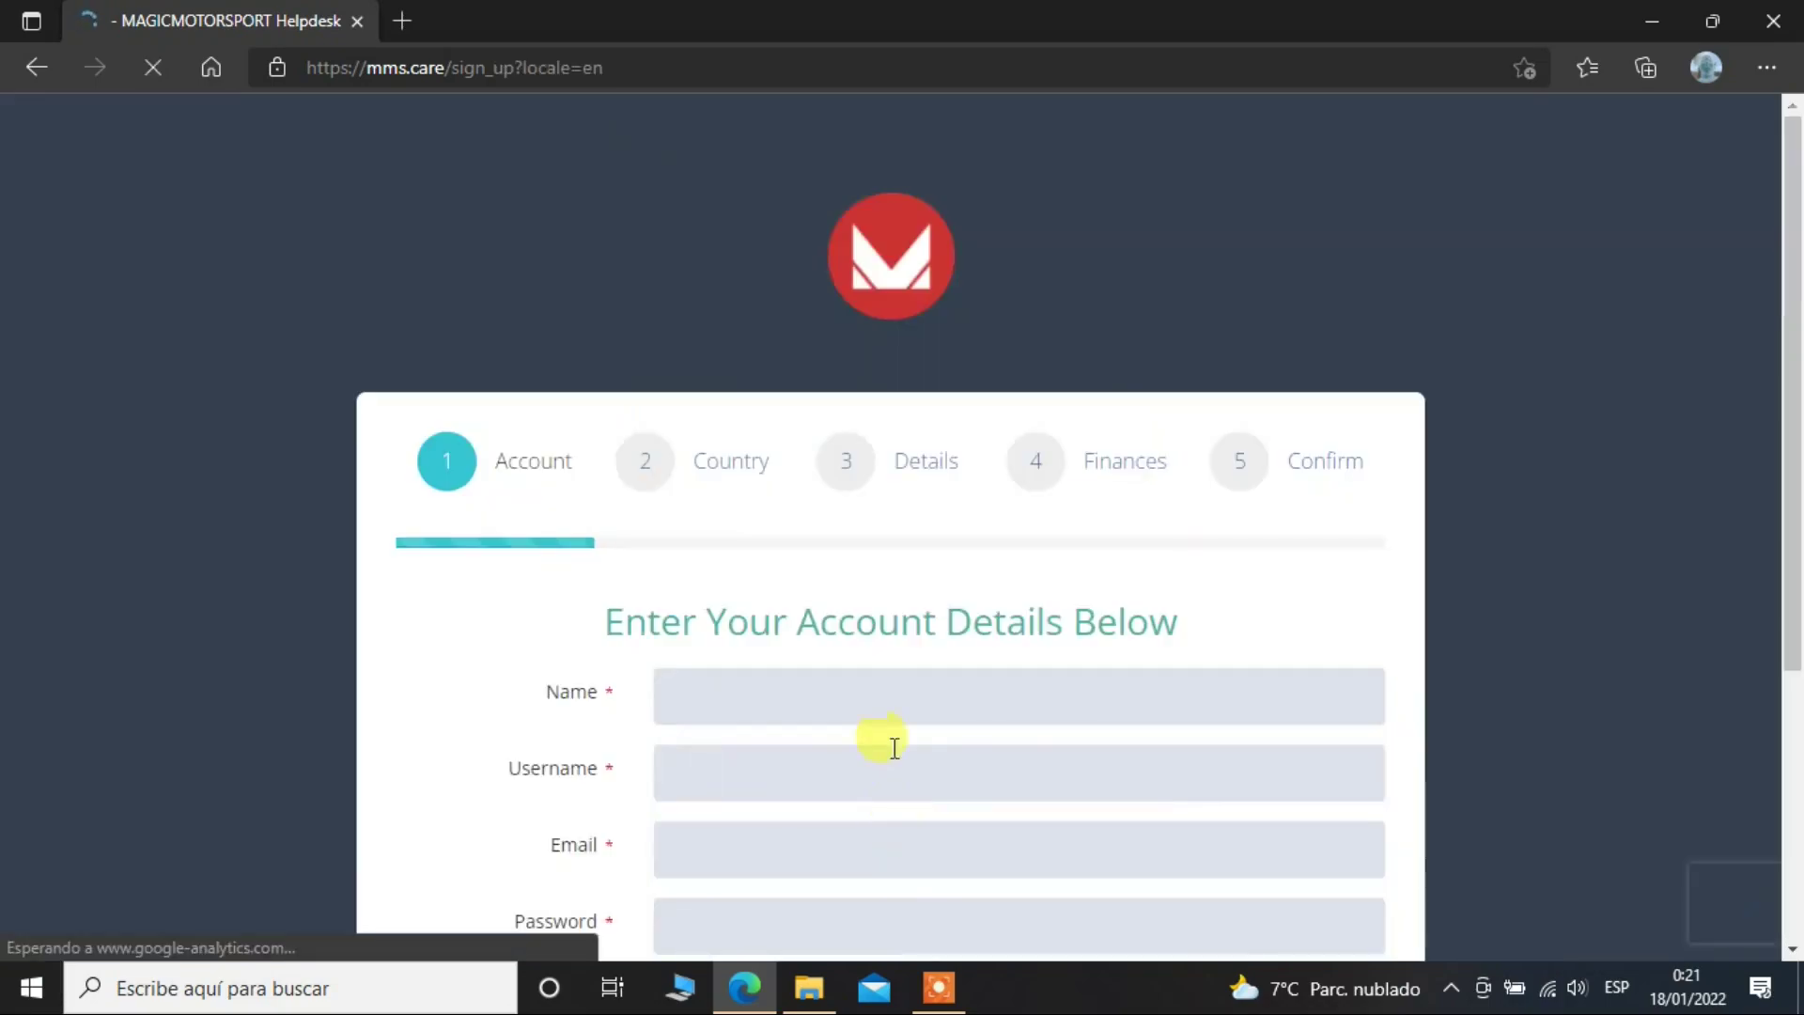
{"action": "scroll", "coordinate": [901, 686], "scroll_direction": "down", "scroll_amount": 3}
{"action": "left_click", "coordinate": [801, 434]}
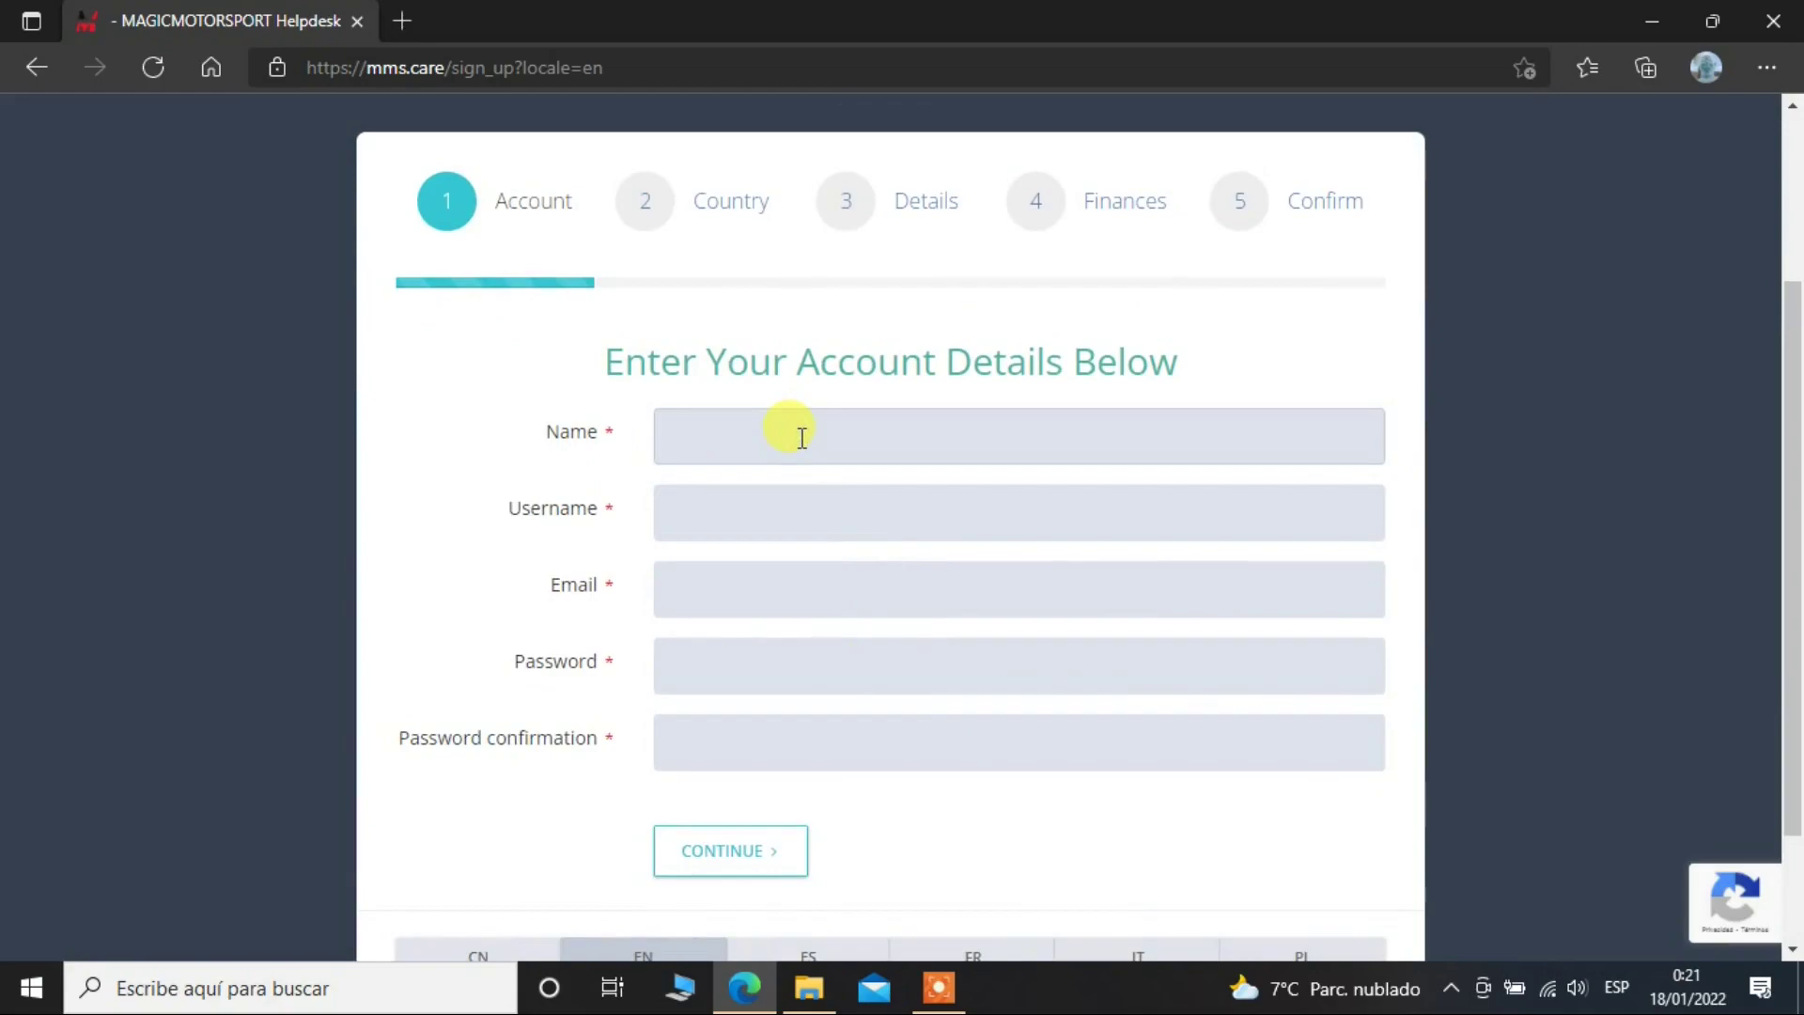
{"action": "key", "text": "Tab"}
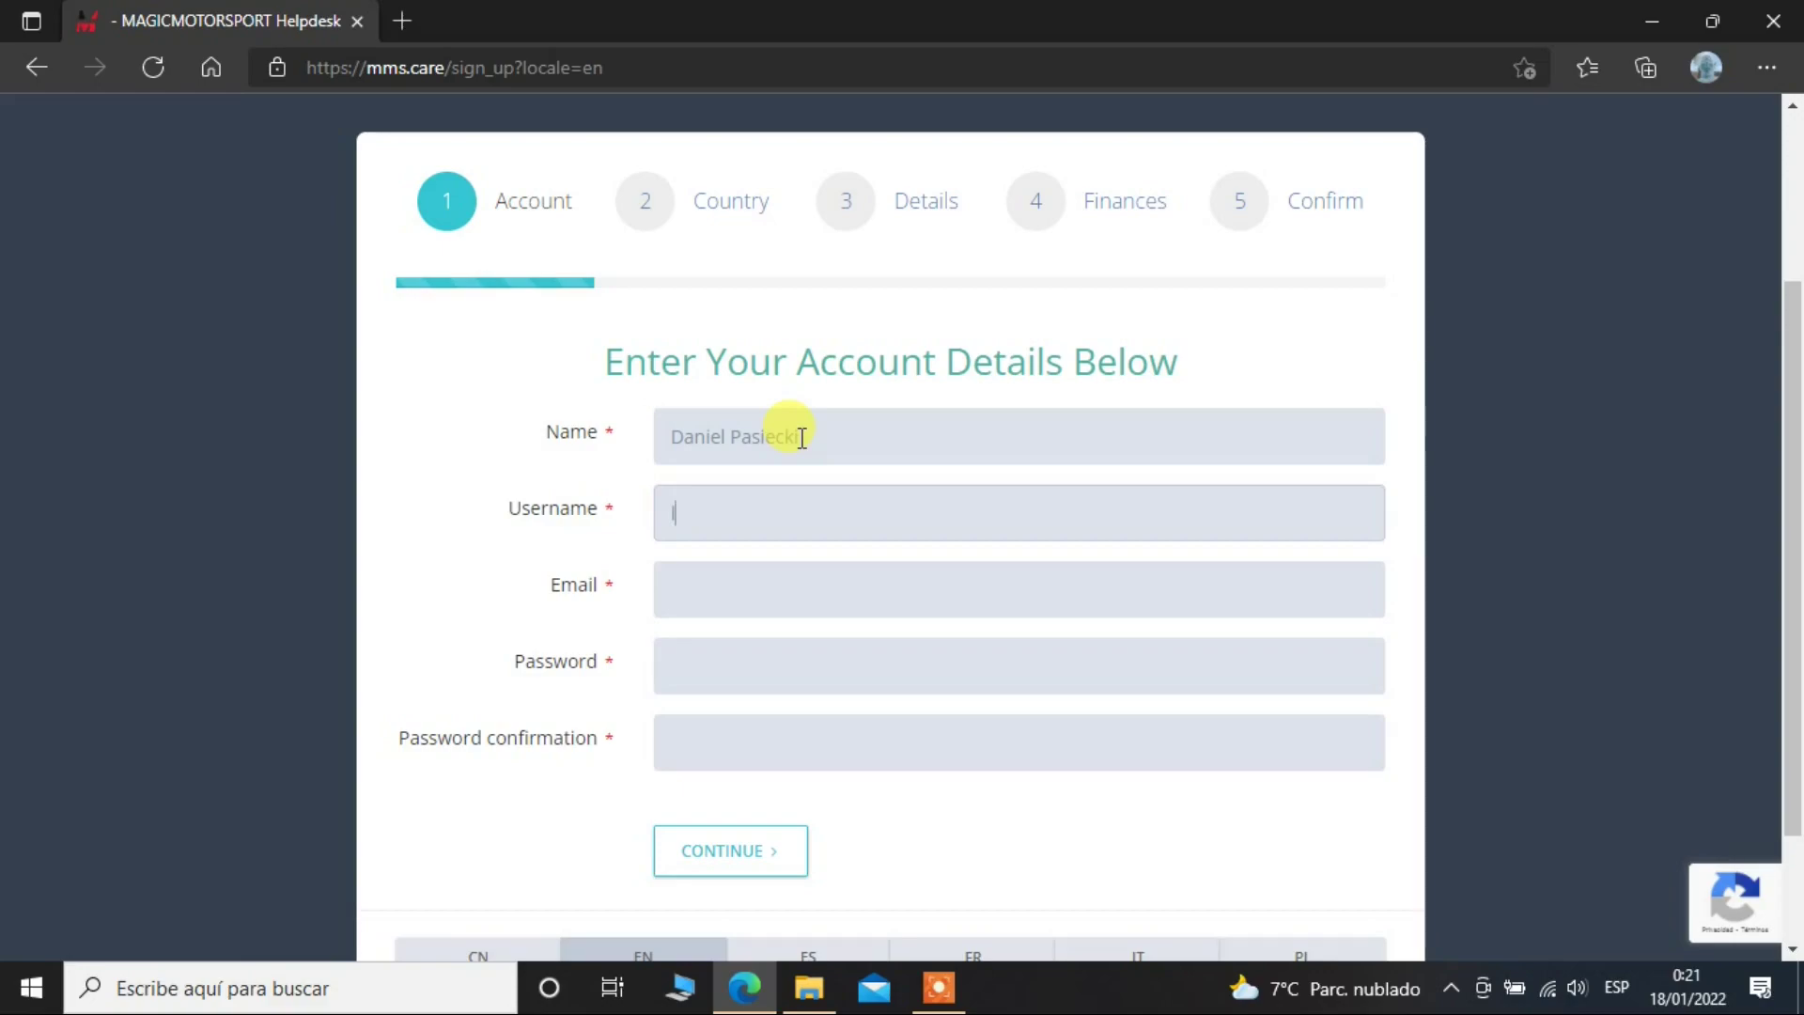
{"action": "type", "text": "landetos"}
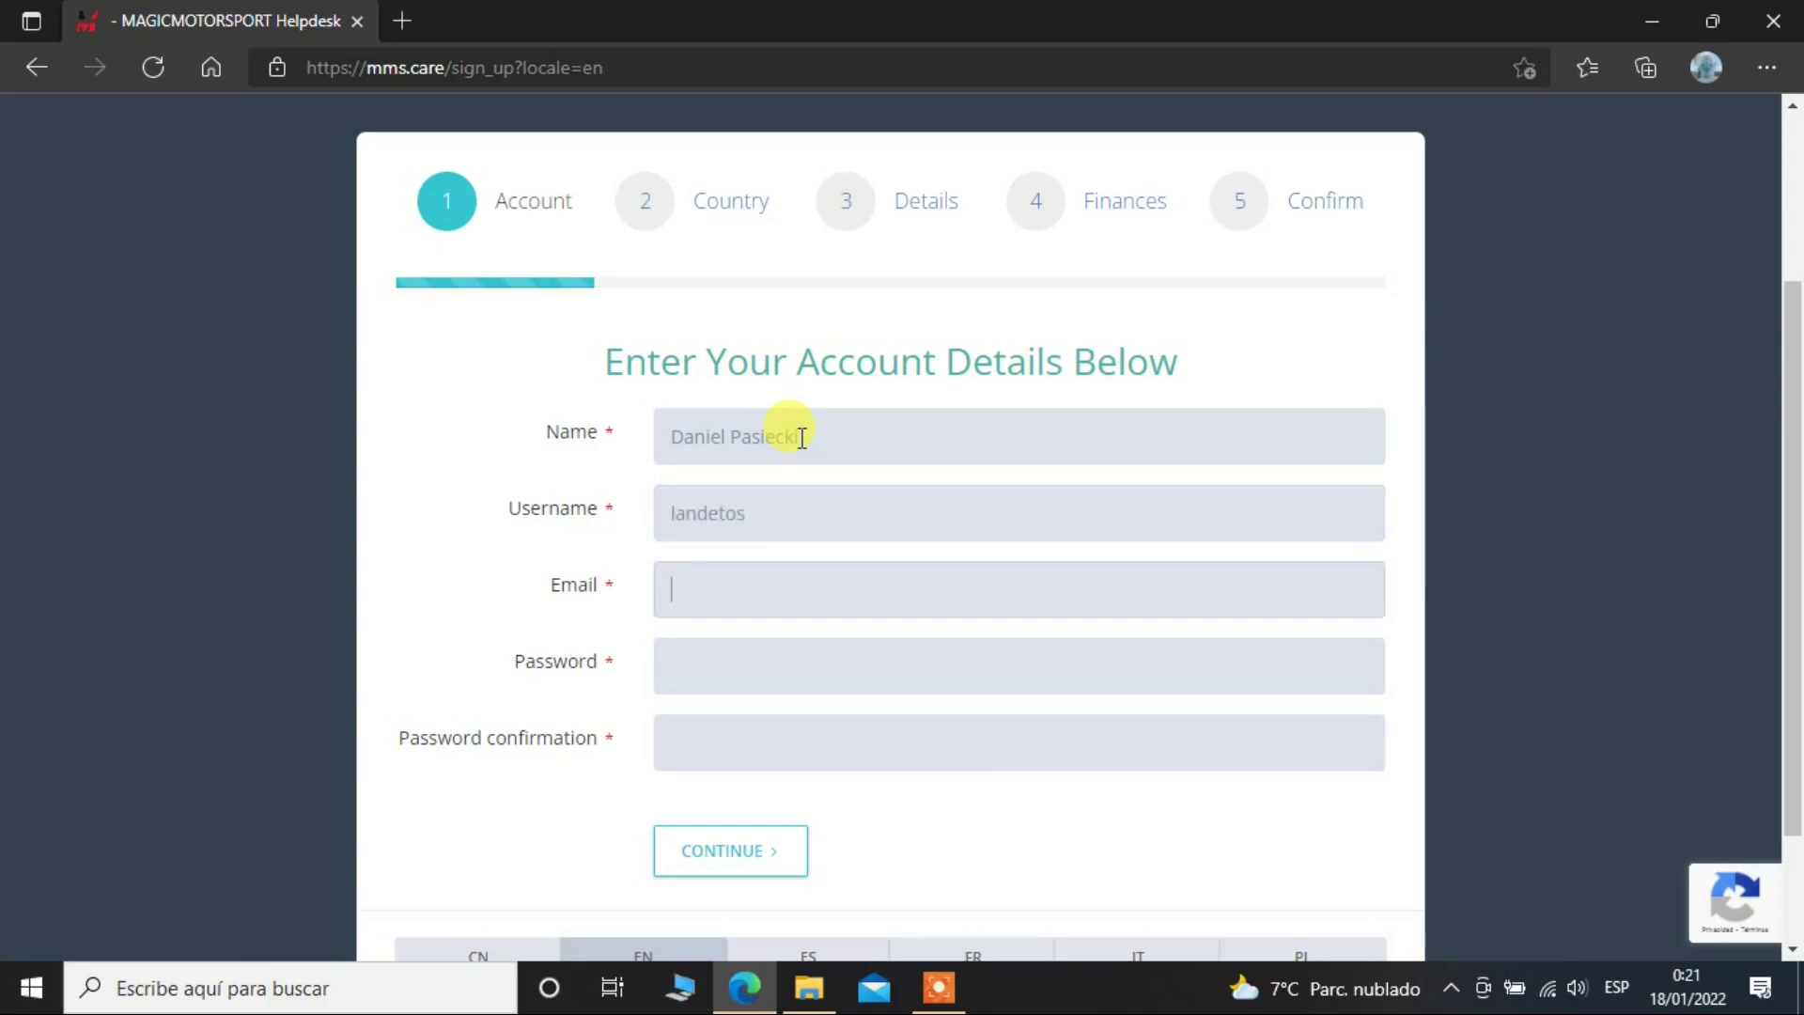
{"action": "type", "text": "info"}
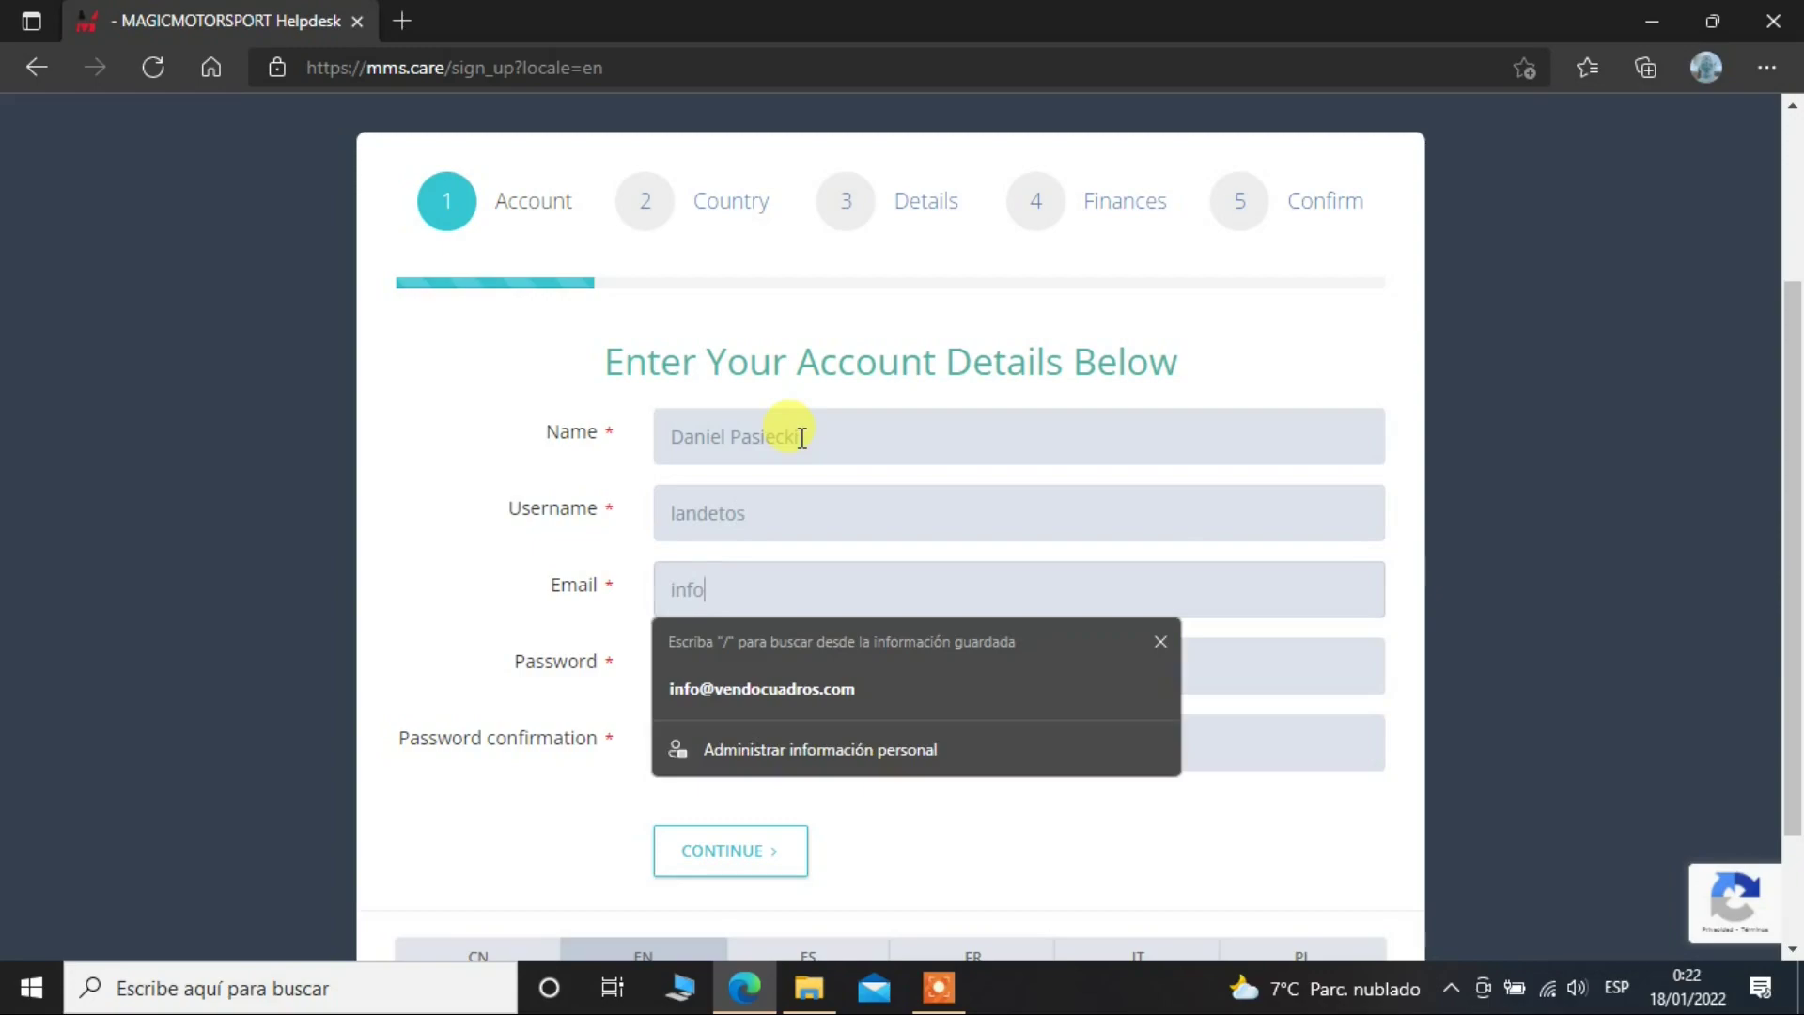
- Fill in the saved e-mail, the account password and its confirmation
{"action": "left_click", "coordinate": [787, 684]}
{"action": "left_click", "coordinate": [779, 655]}
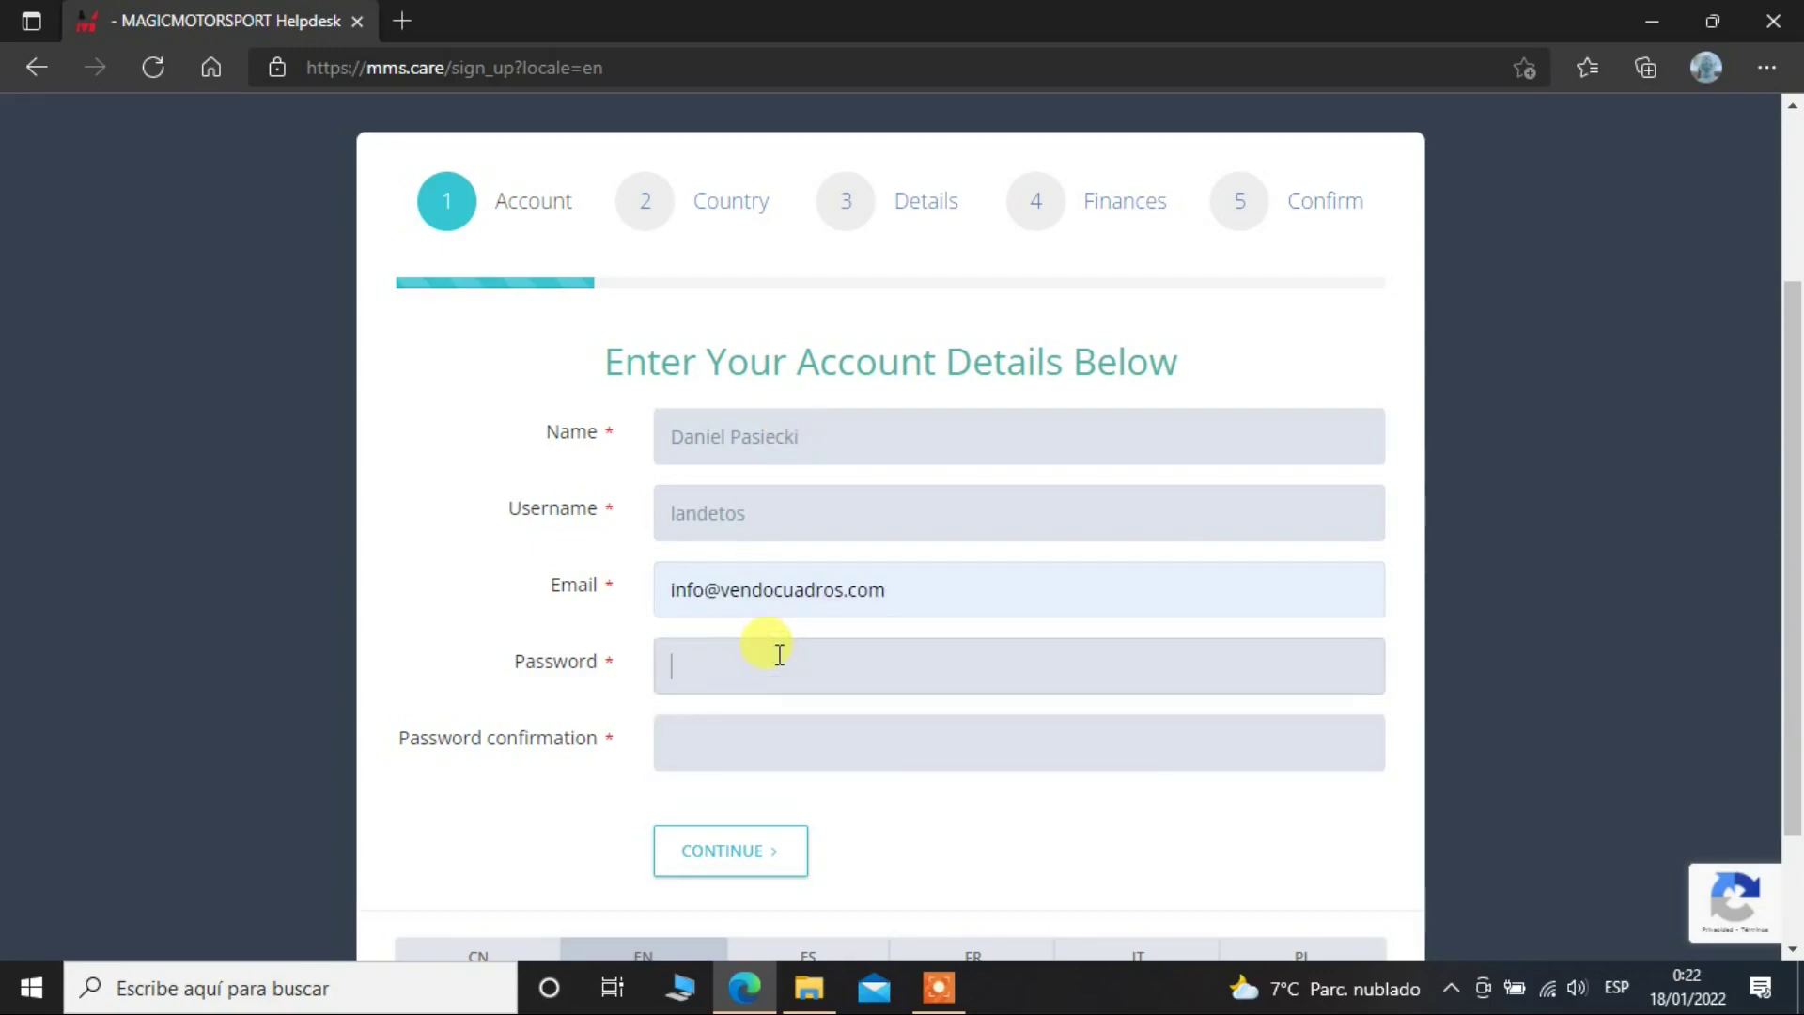
{"action": "type", "text": "••"}
{"action": "key", "text": "BackSpace"}
{"action": "key", "text": "BackSpace"}
{"action": "type", "text": "•••••••••"}
{"action": "left_click", "coordinate": [797, 754]}
{"action": "type", "text": "••"}
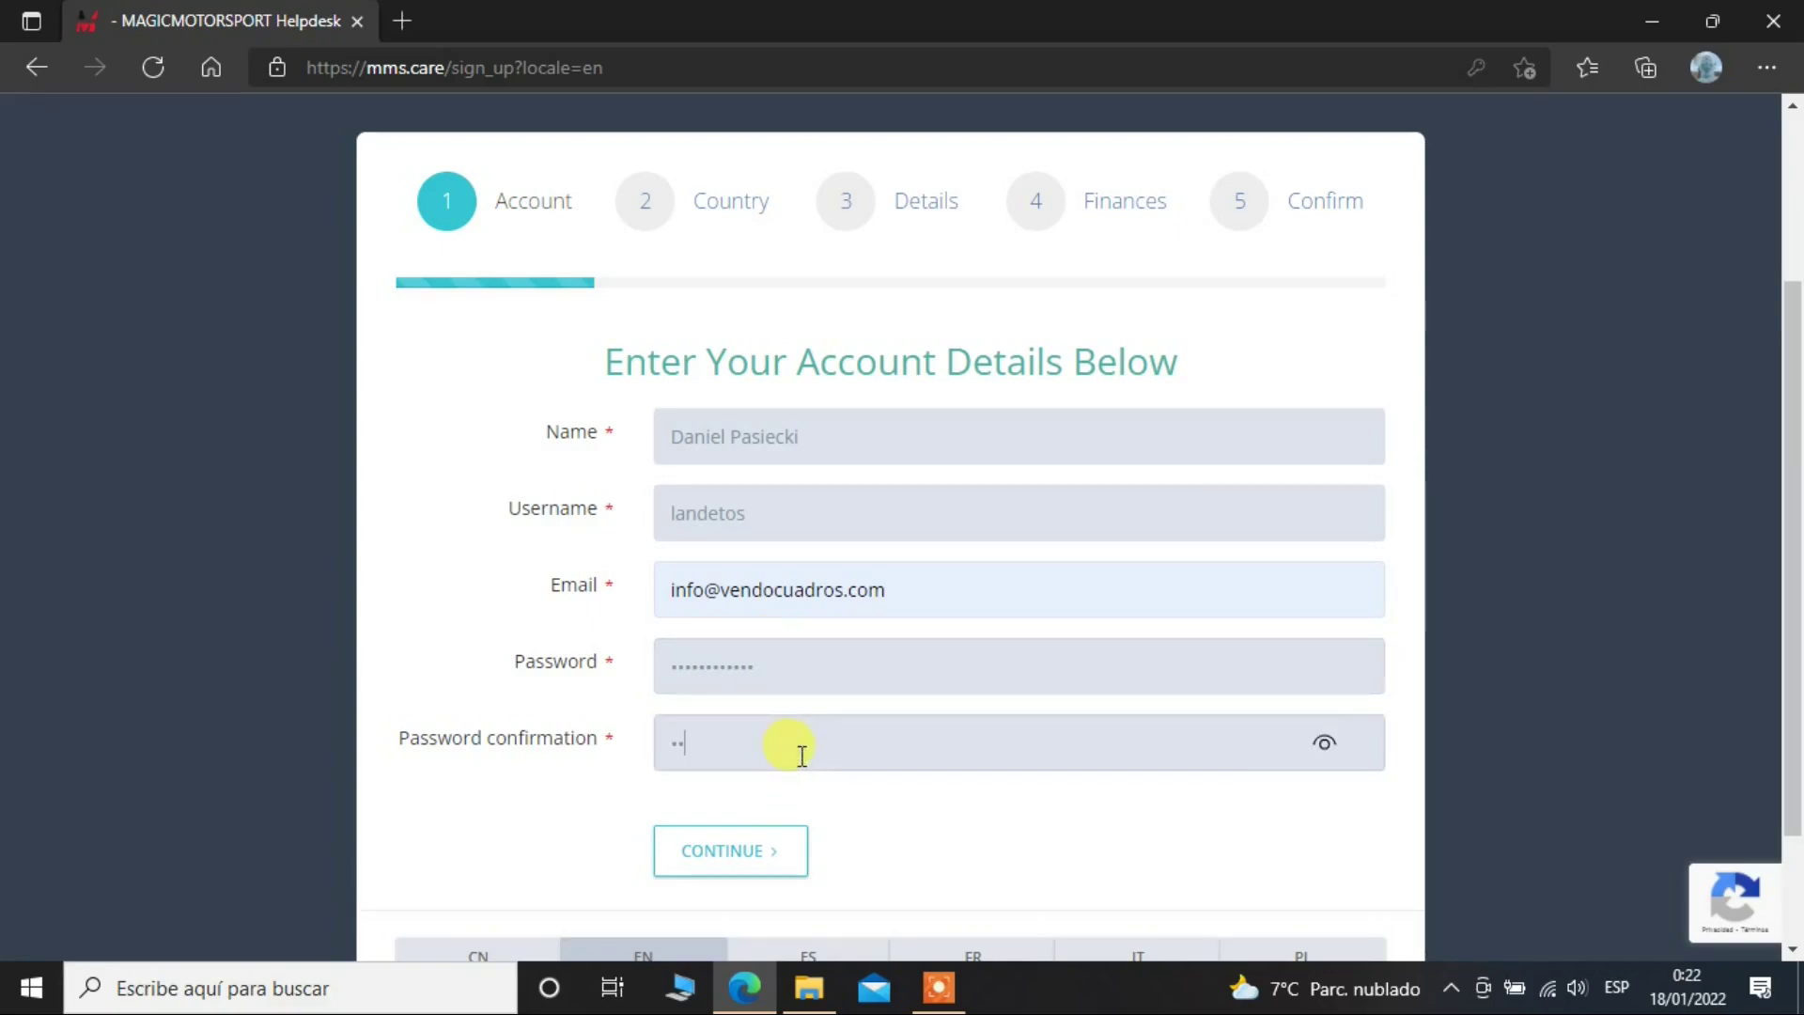
{"action": "type", "text": "••••••••••"}
{"action": "left_click", "coordinate": [1031, 876]}
{"action": "scroll", "coordinate": [1024, 865], "scroll_direction": "down", "scroll_amount": 2}
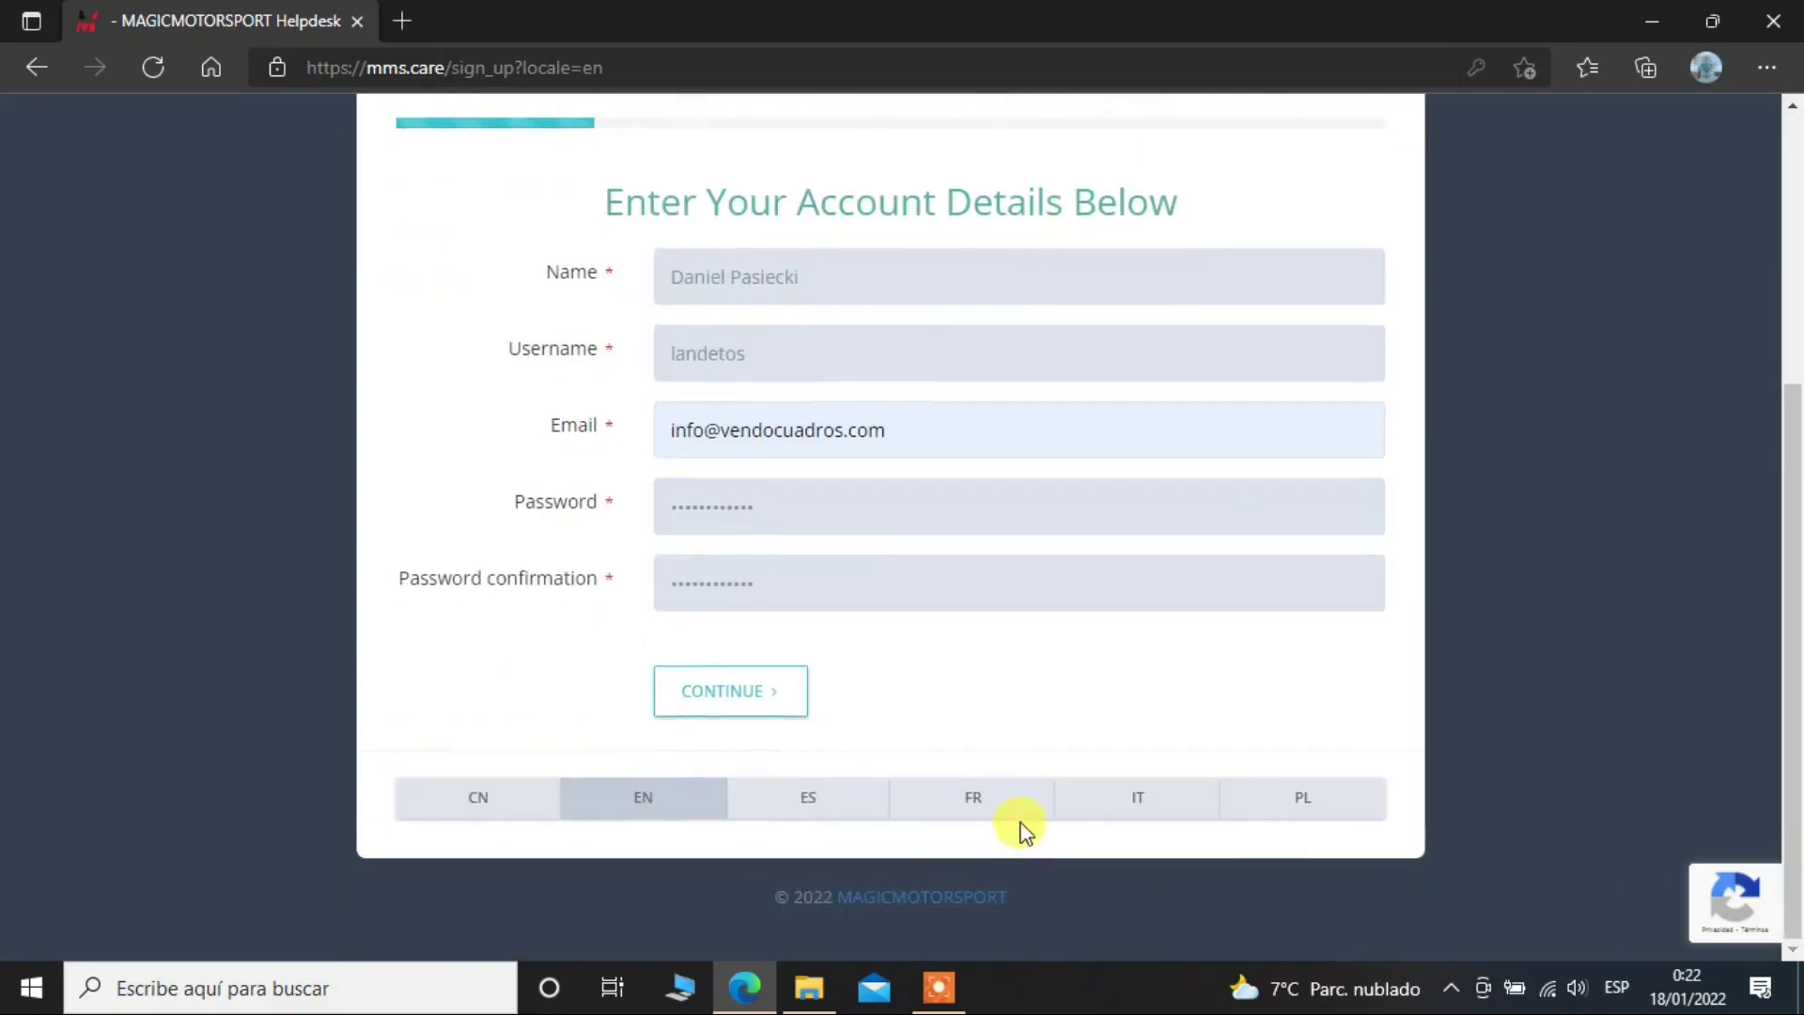
- Continue to the Country step, tick Business, choose Spain and continue to contact details
{"action": "left_click", "coordinate": [771, 711]}
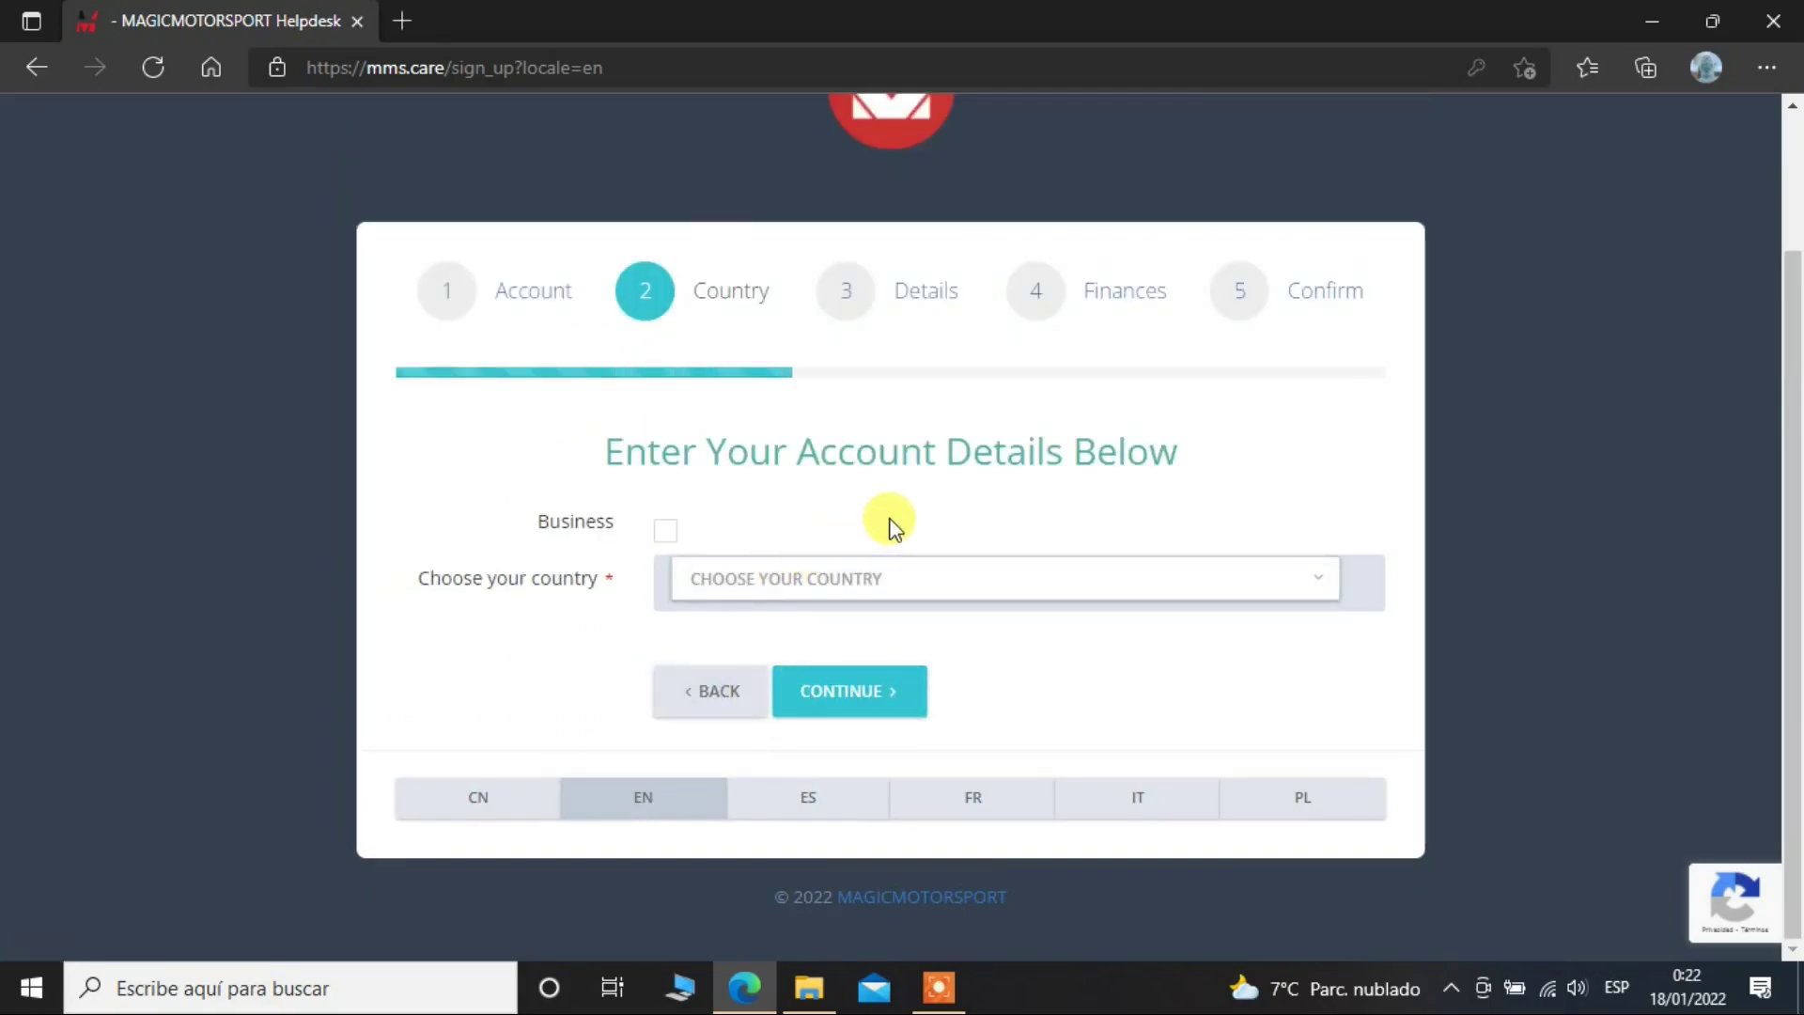
{"action": "left_click", "coordinate": [669, 532]}
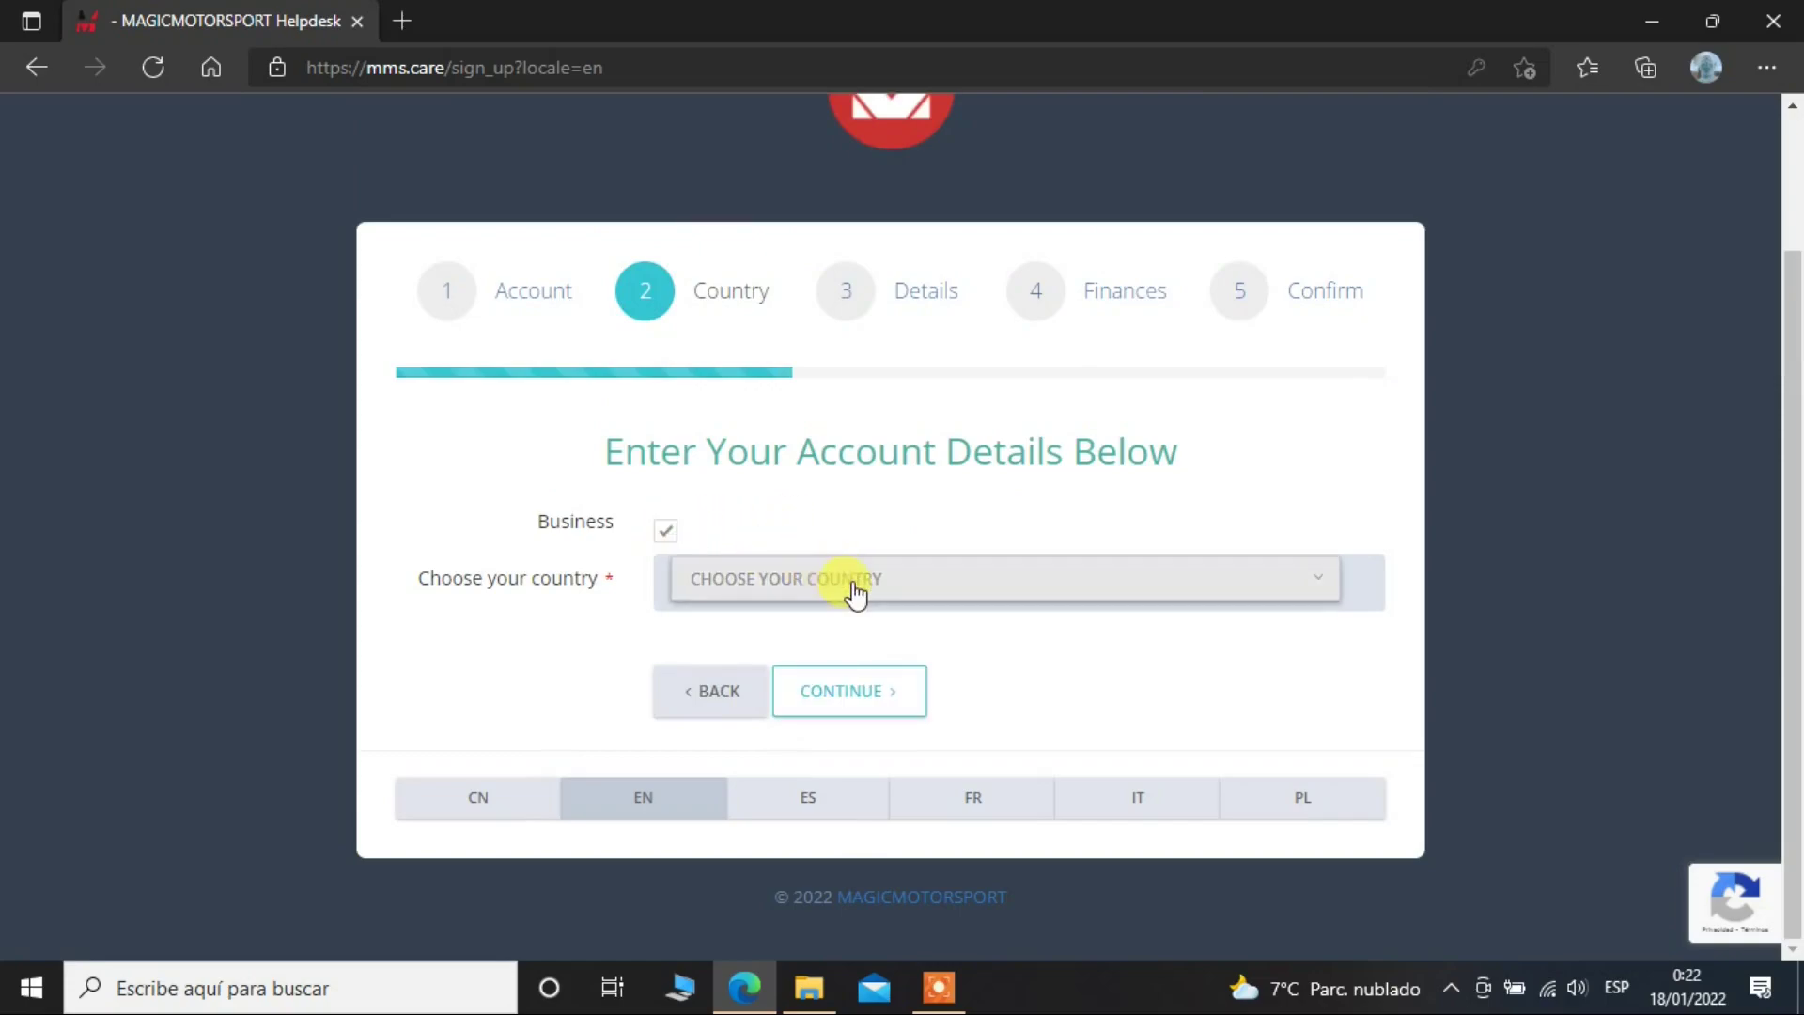
{"action": "left_click", "coordinate": [815, 601]}
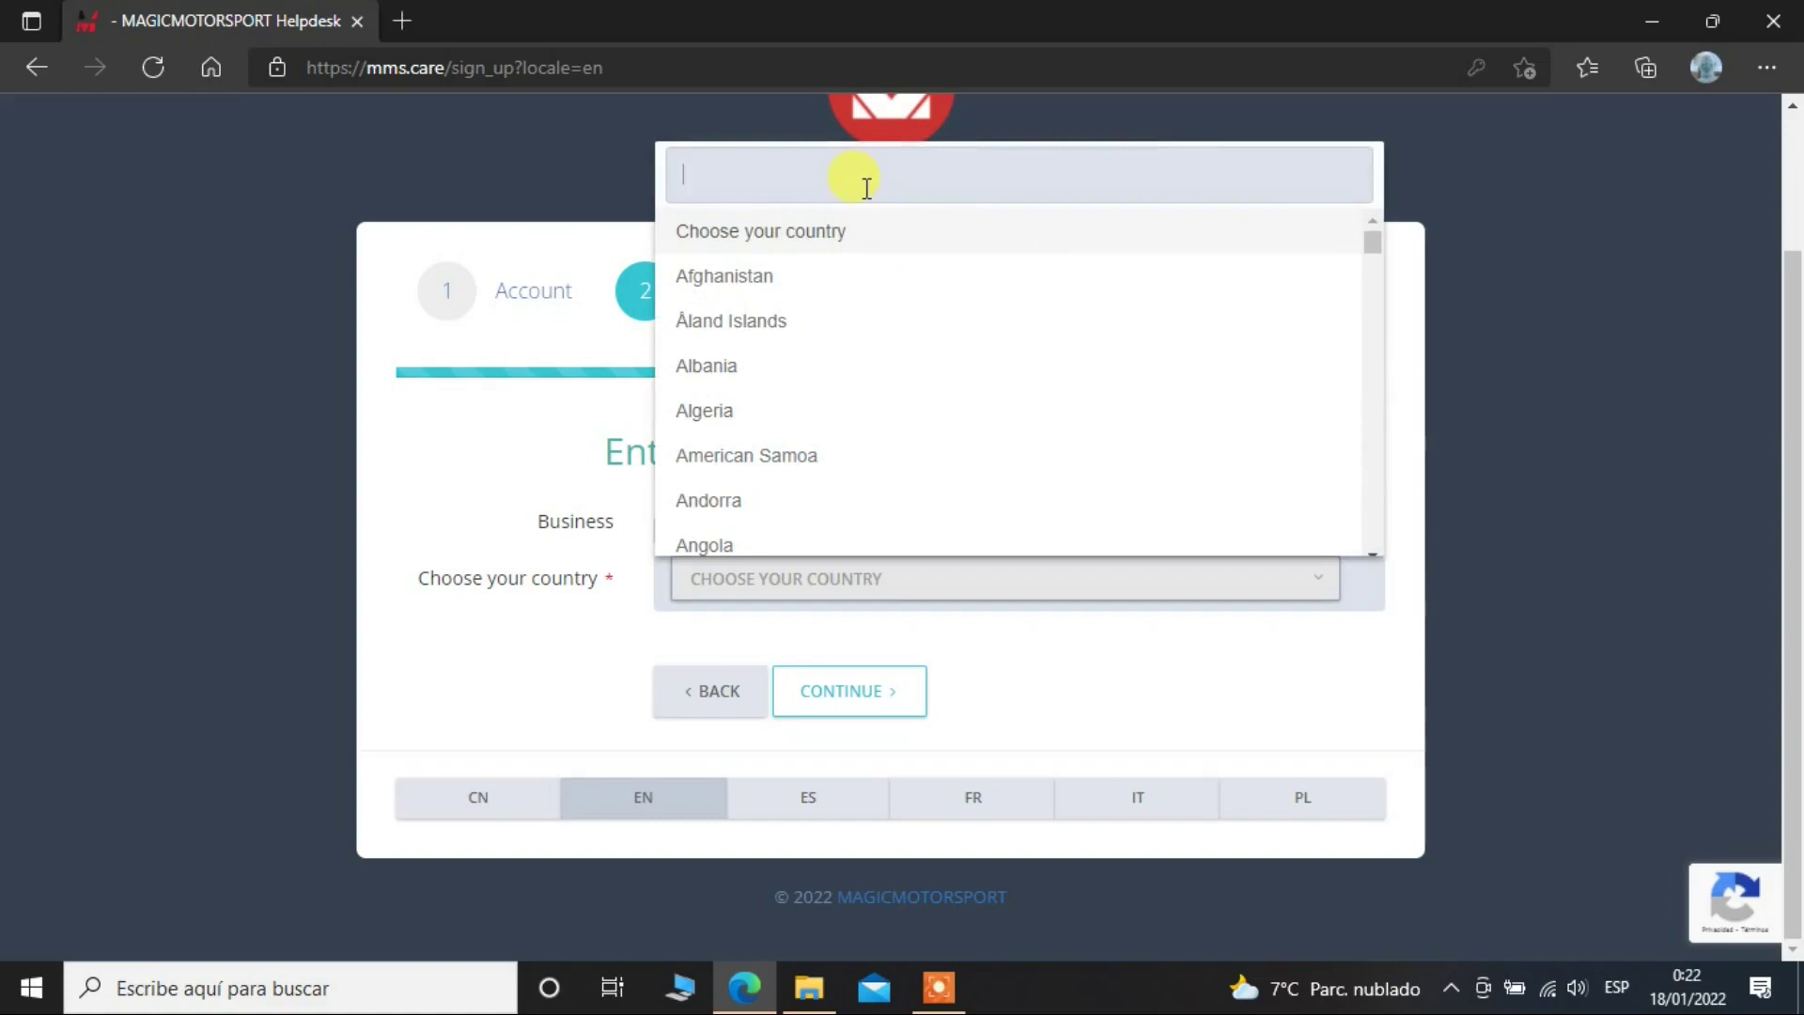
{"action": "type", "text": "es"}
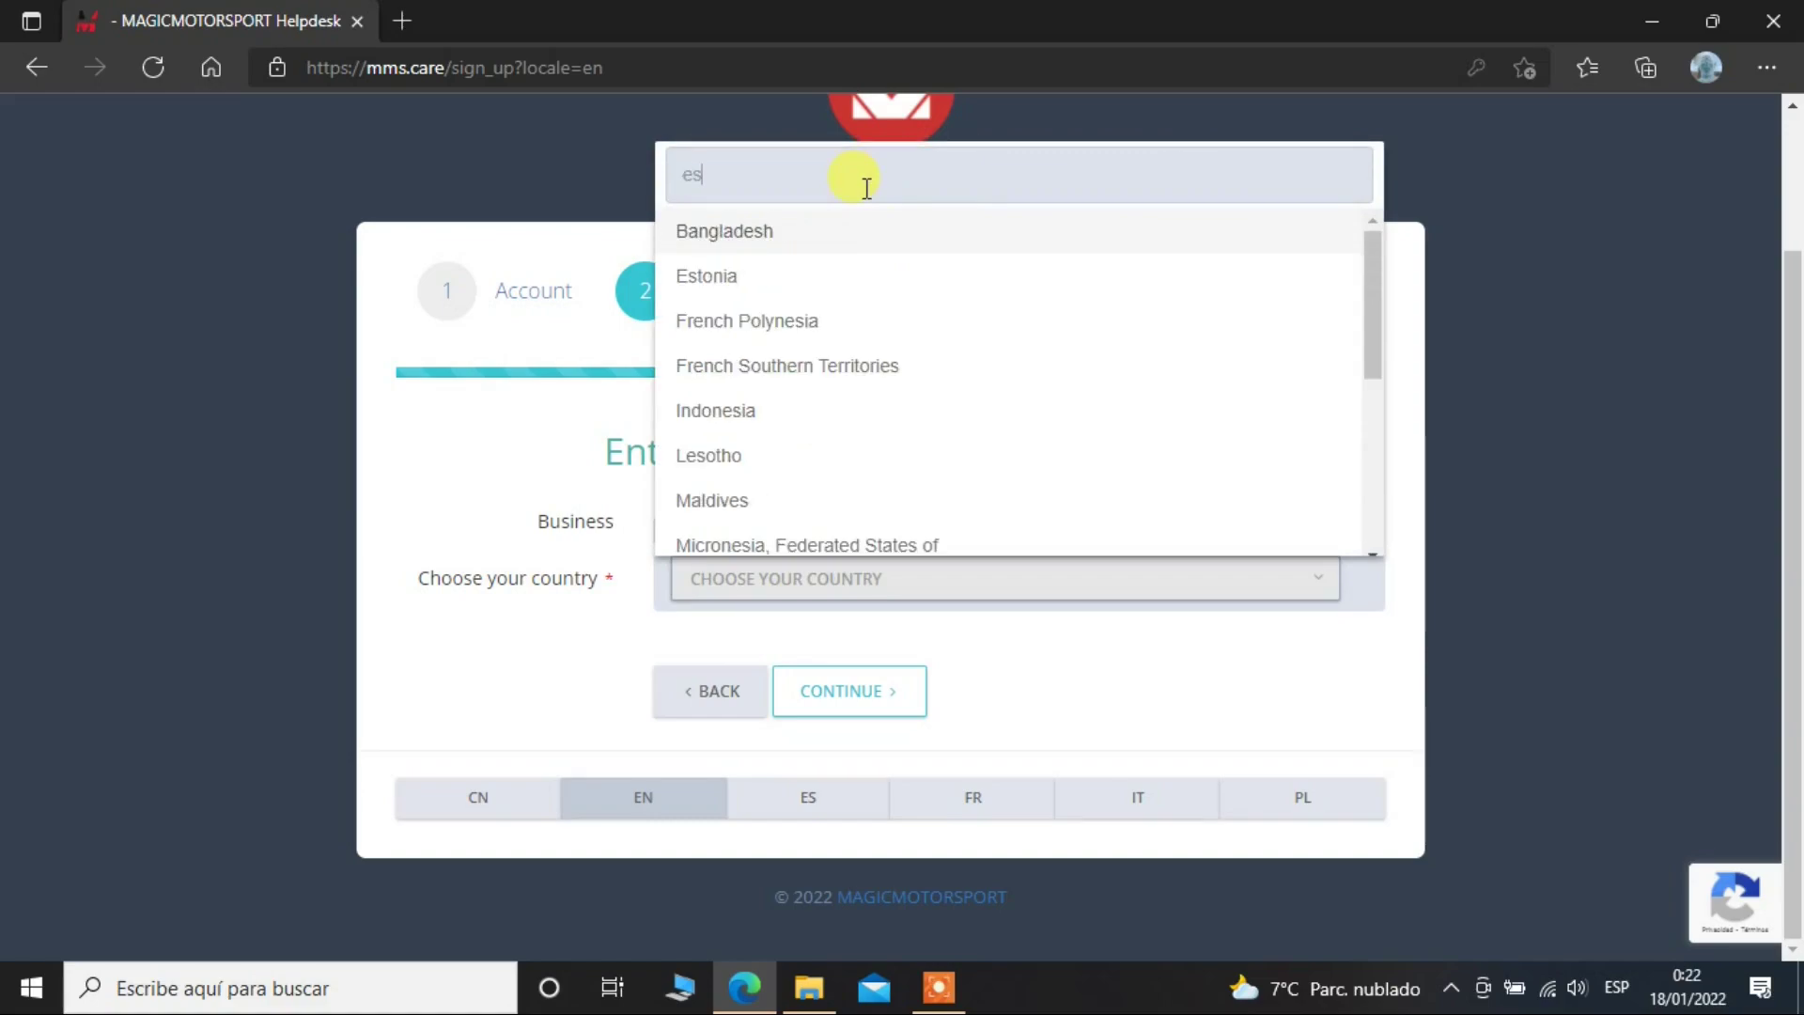
{"action": "key", "text": "BackSpace"}
{"action": "key", "text": "BackSpace"}
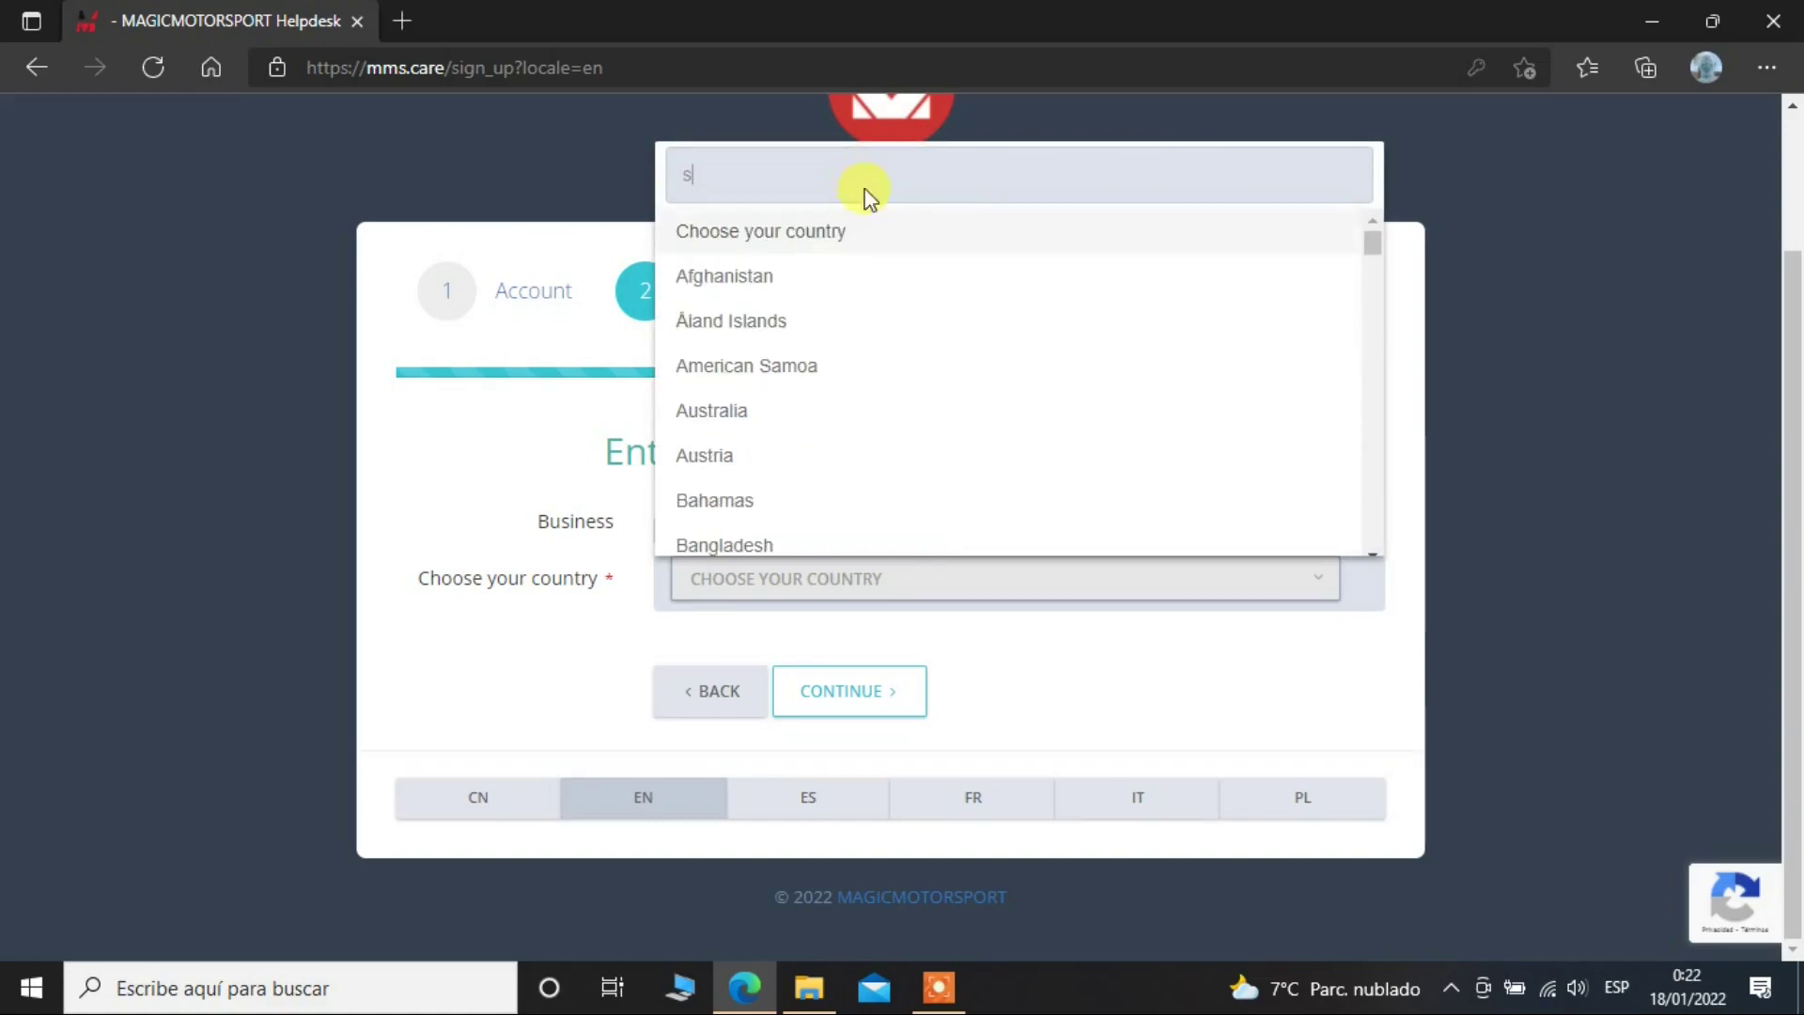
{"action": "type", "text": "sp"}
{"action": "left_click", "coordinate": [707, 534]}
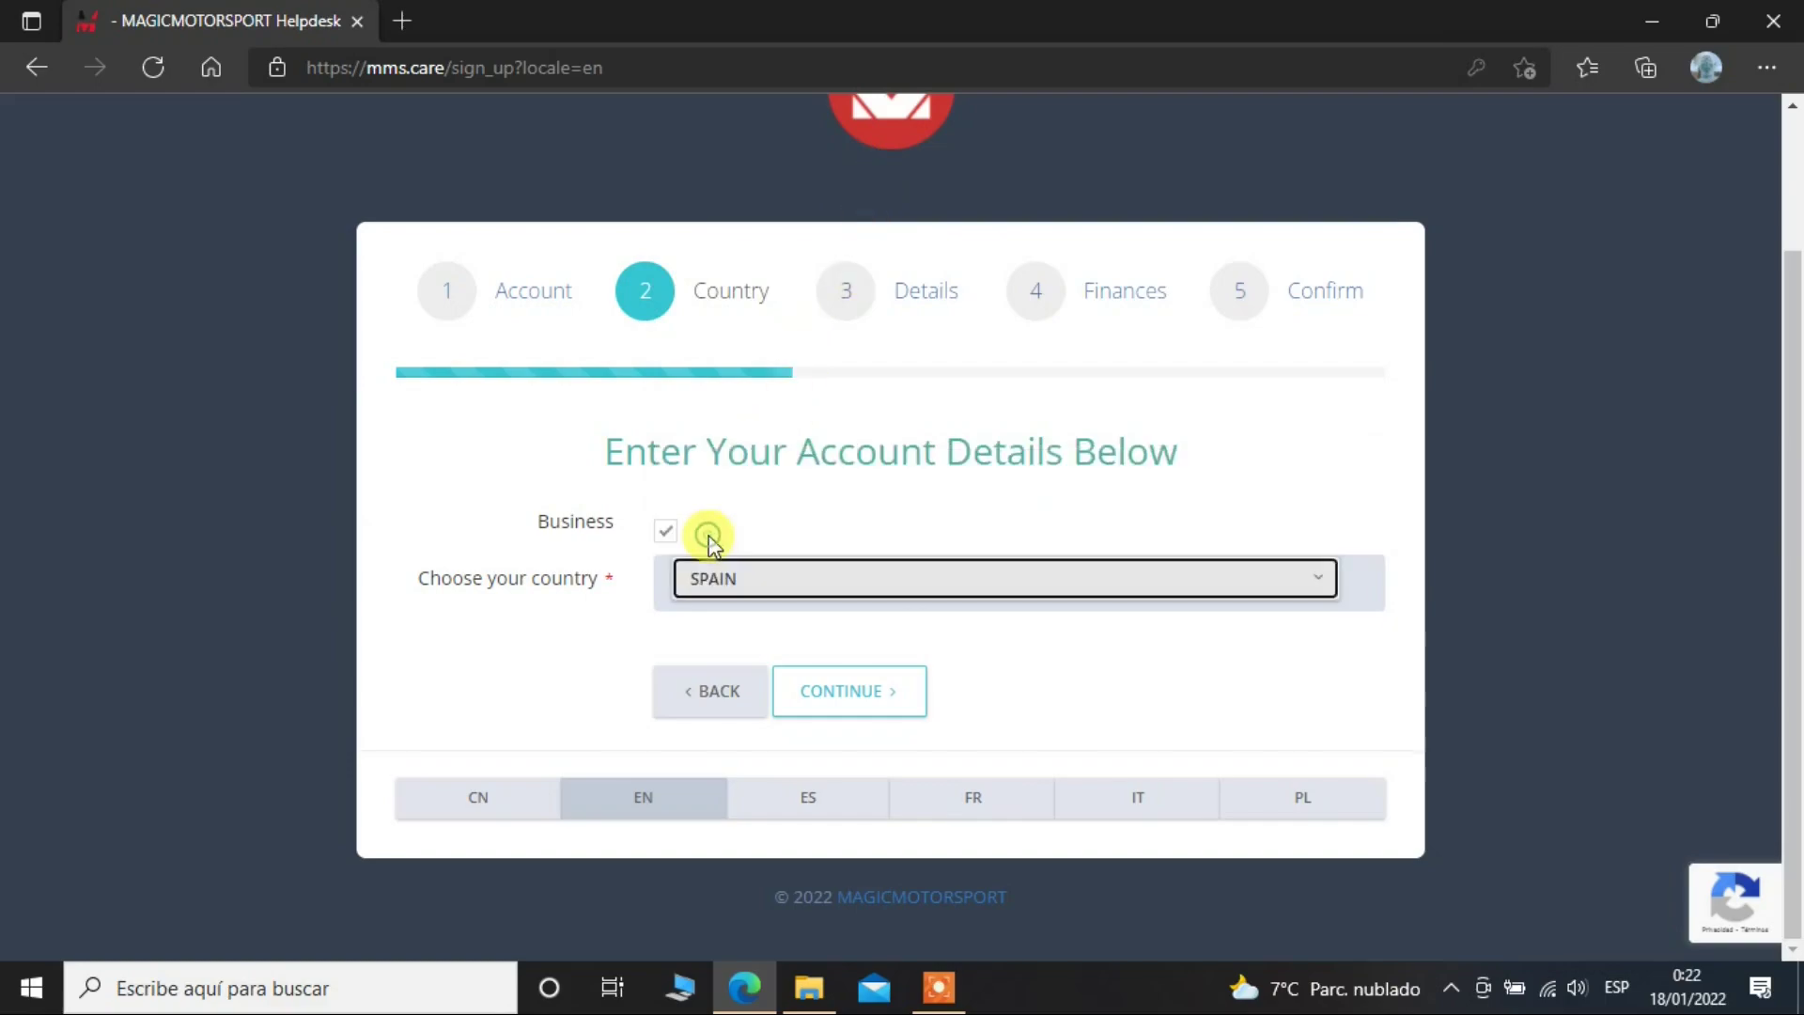
{"action": "left_click", "coordinate": [825, 703]}
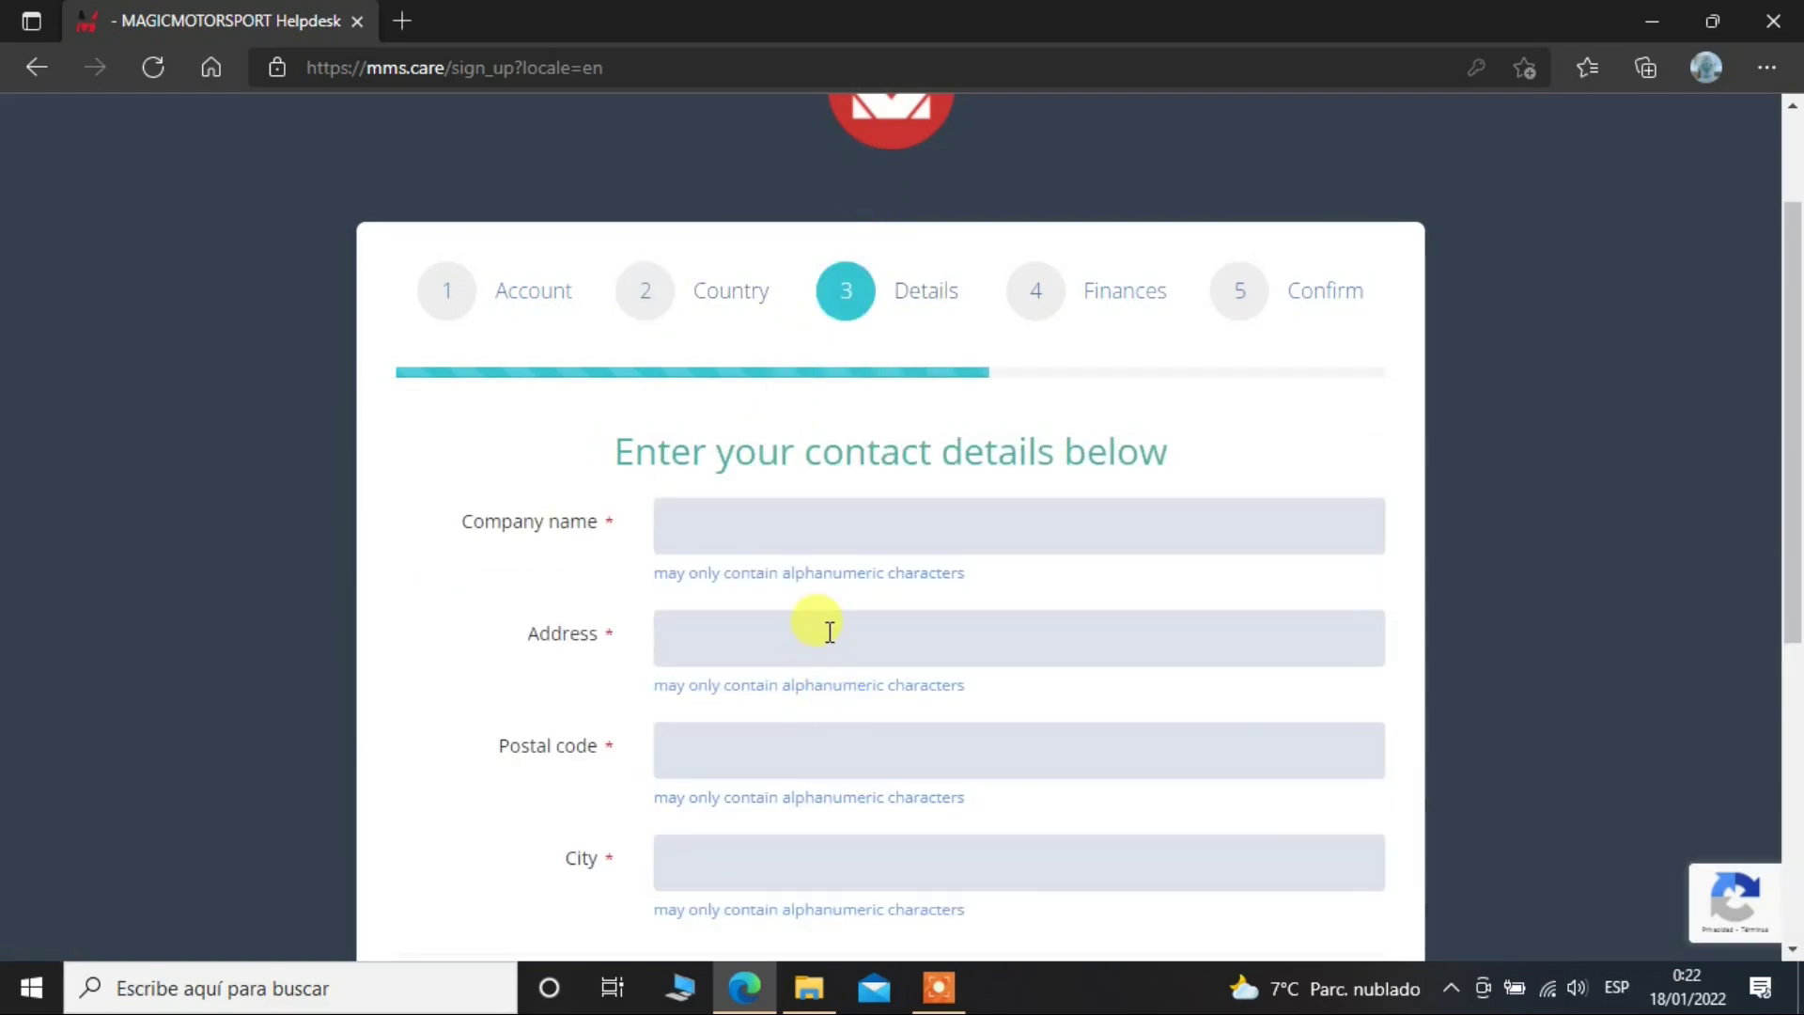
- Enter the company name, street address, postal code and city
{"action": "scroll", "coordinate": [822, 564], "scroll_direction": "down", "scroll_amount": 3}
{"action": "left_click", "coordinate": [813, 272]}
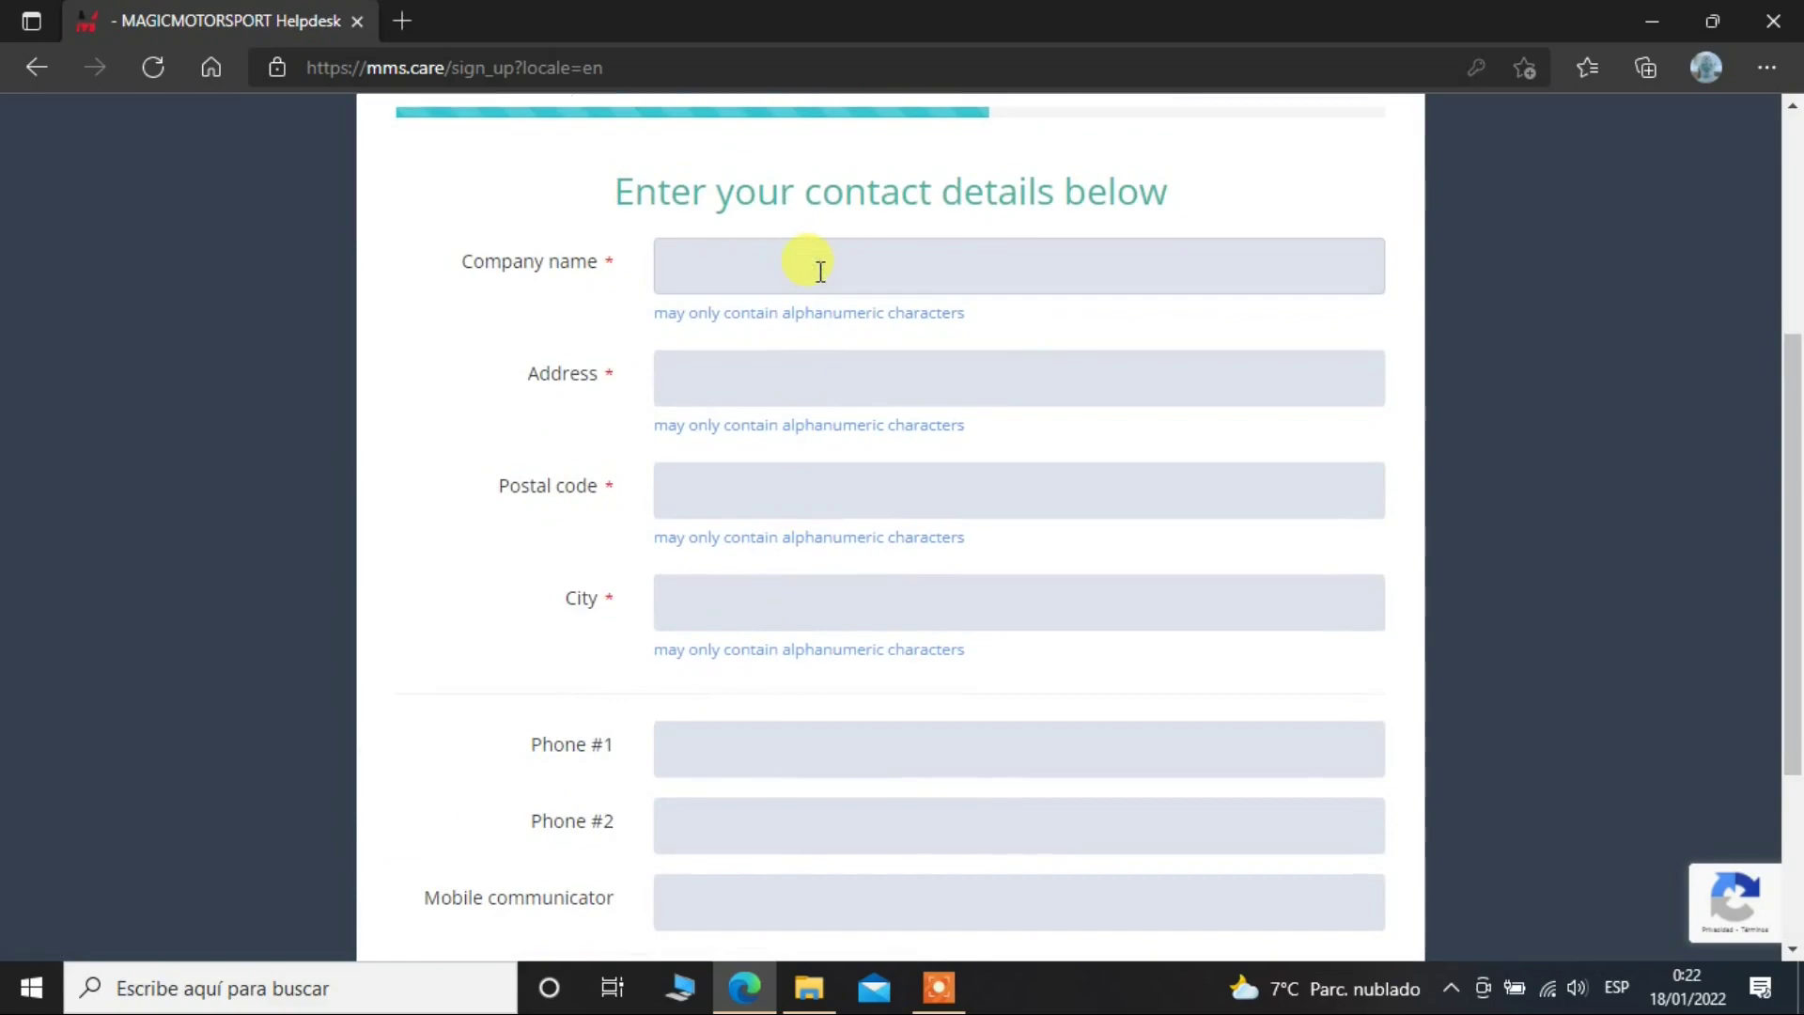
{"action": "type", "text": "Autoelectronica MD "}
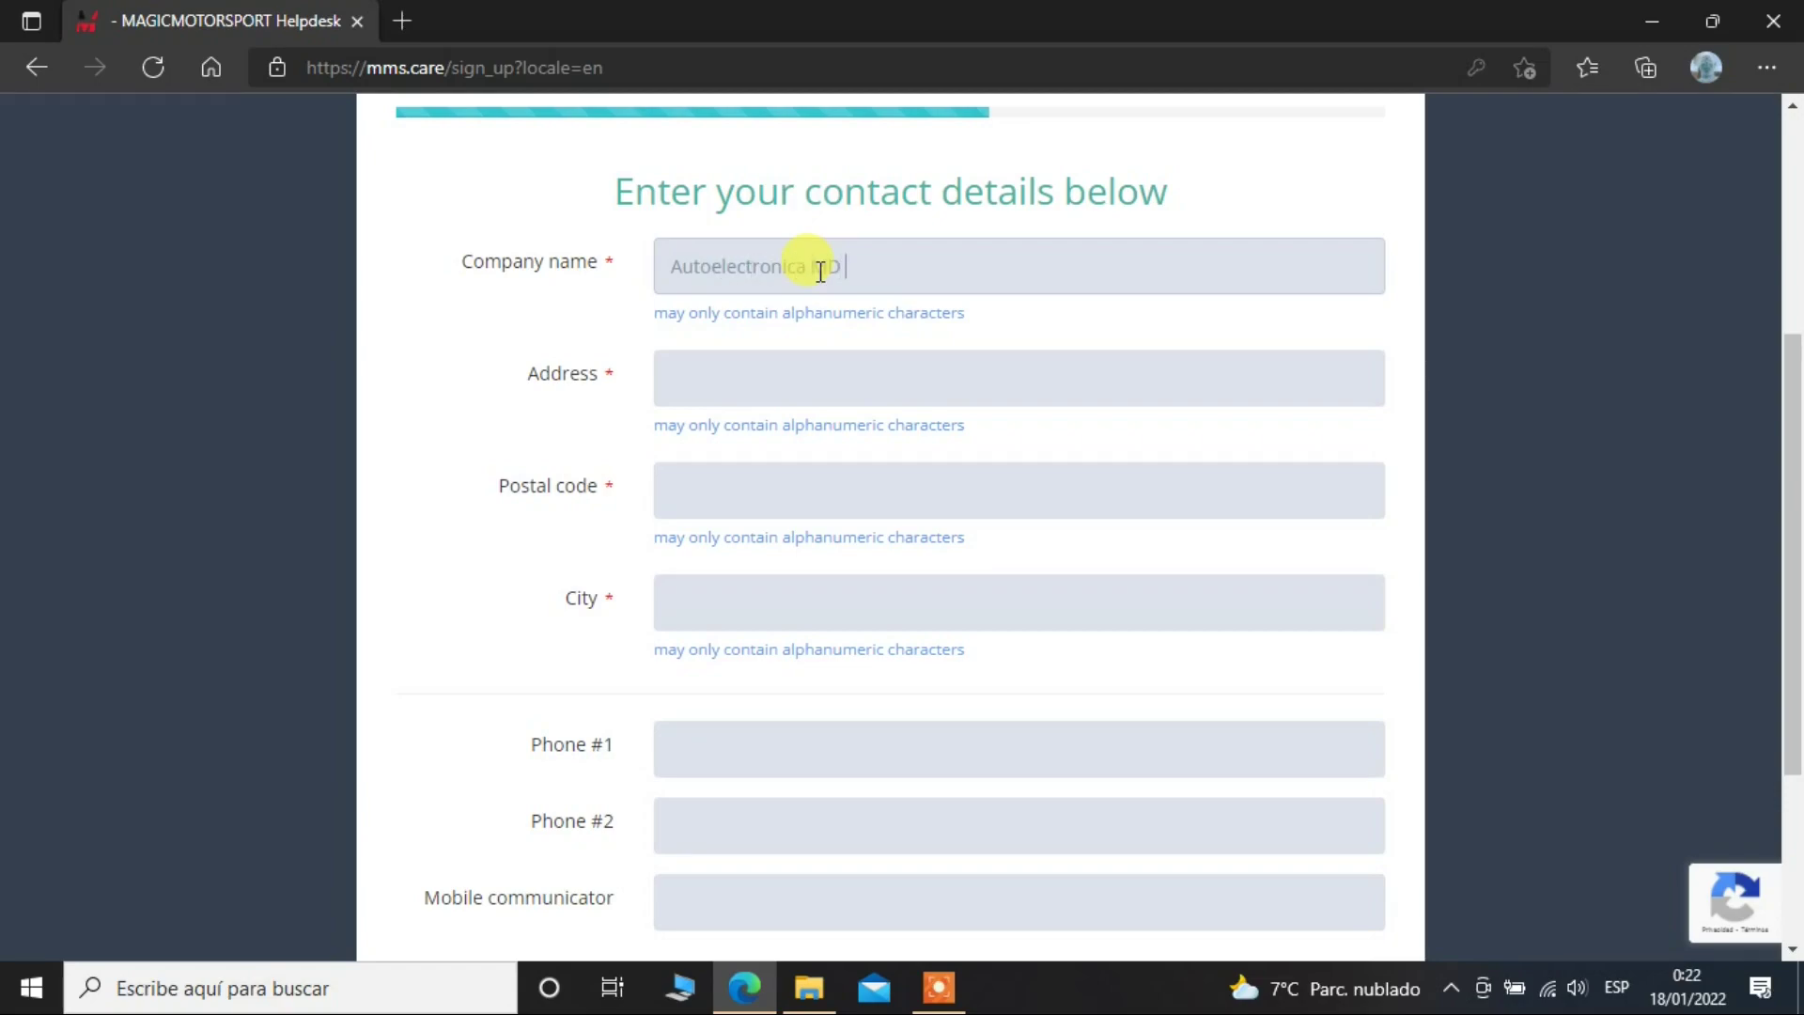
{"action": "type", "text": "S.L."}
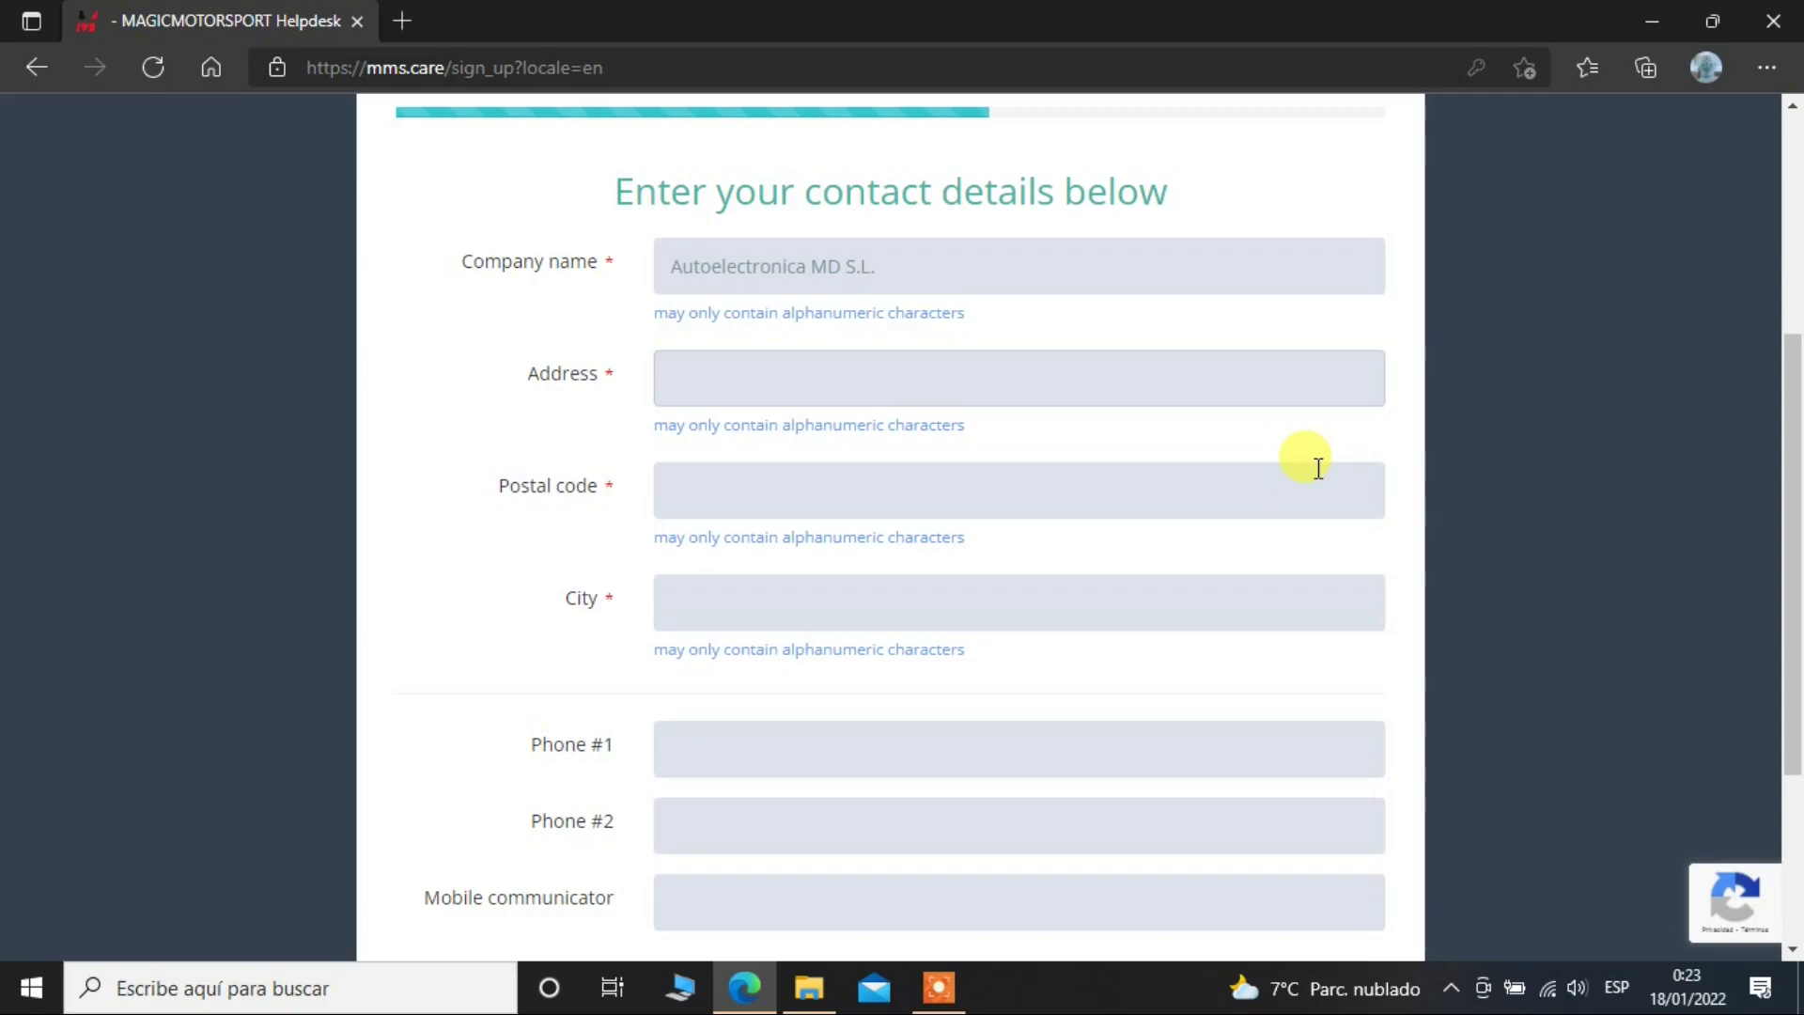
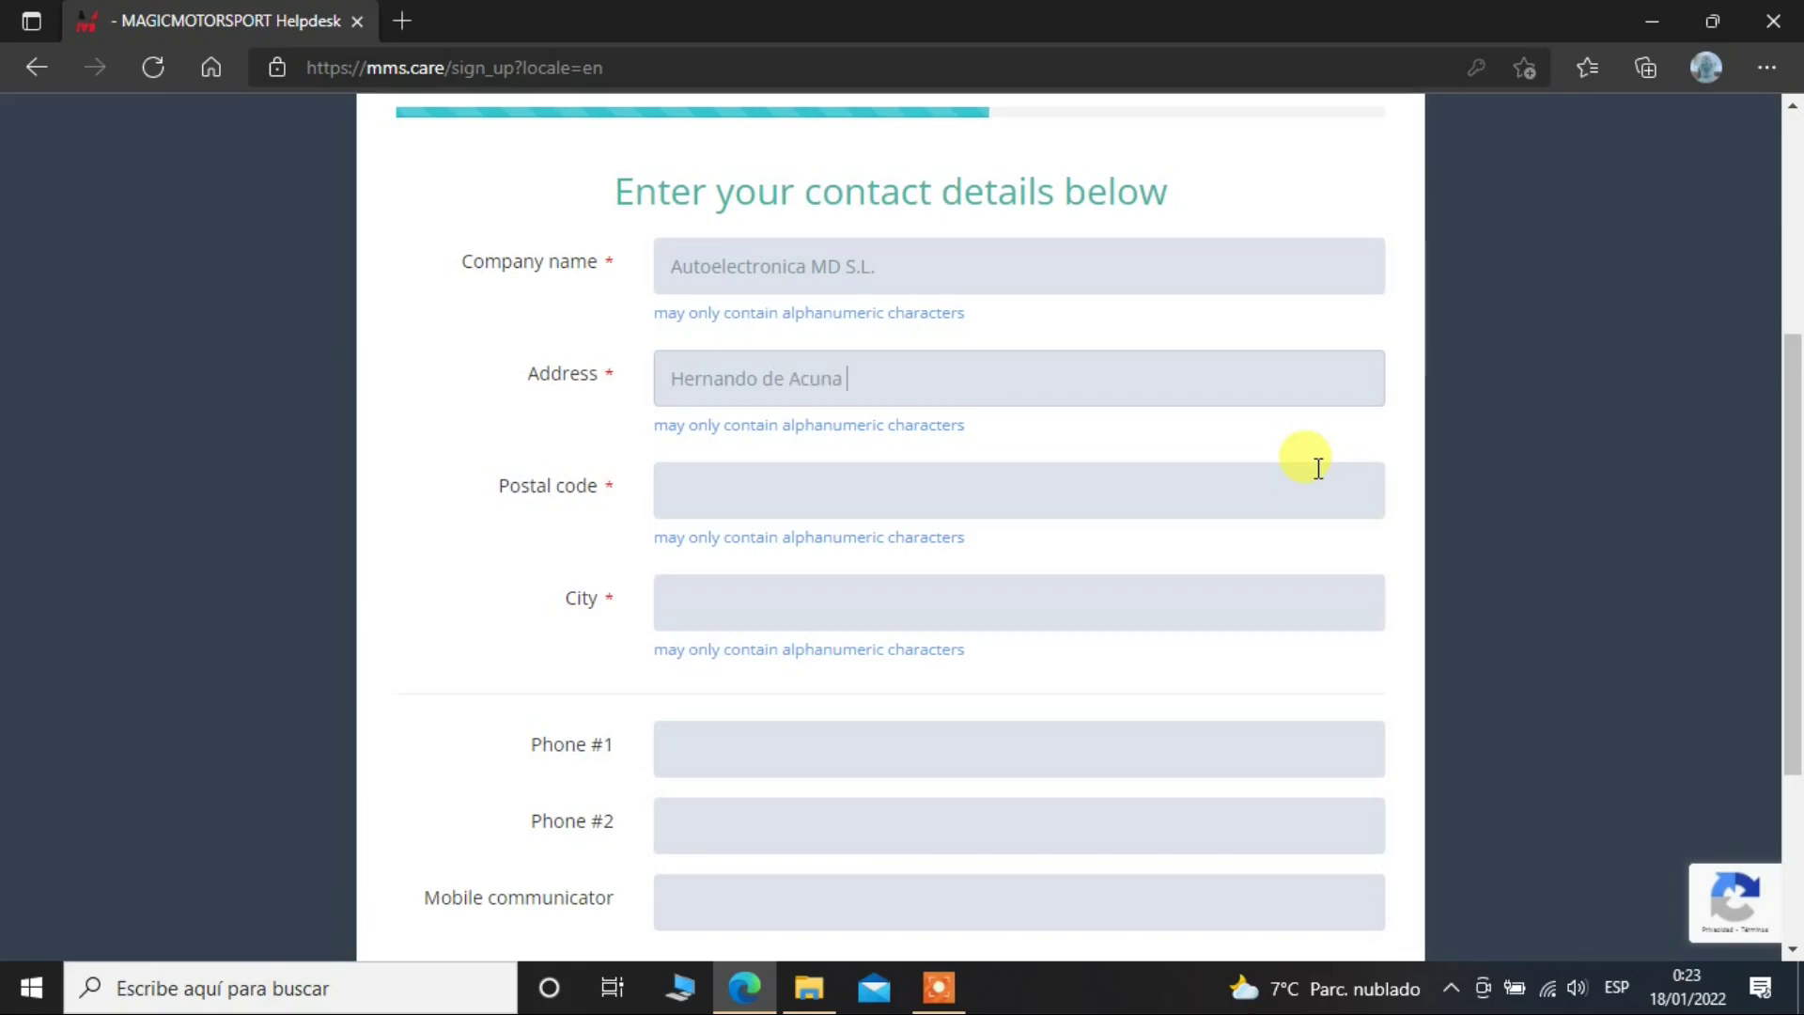
{"action": "left_click", "coordinate": [1318, 468]}
{"action": "type", "text": "47014"}
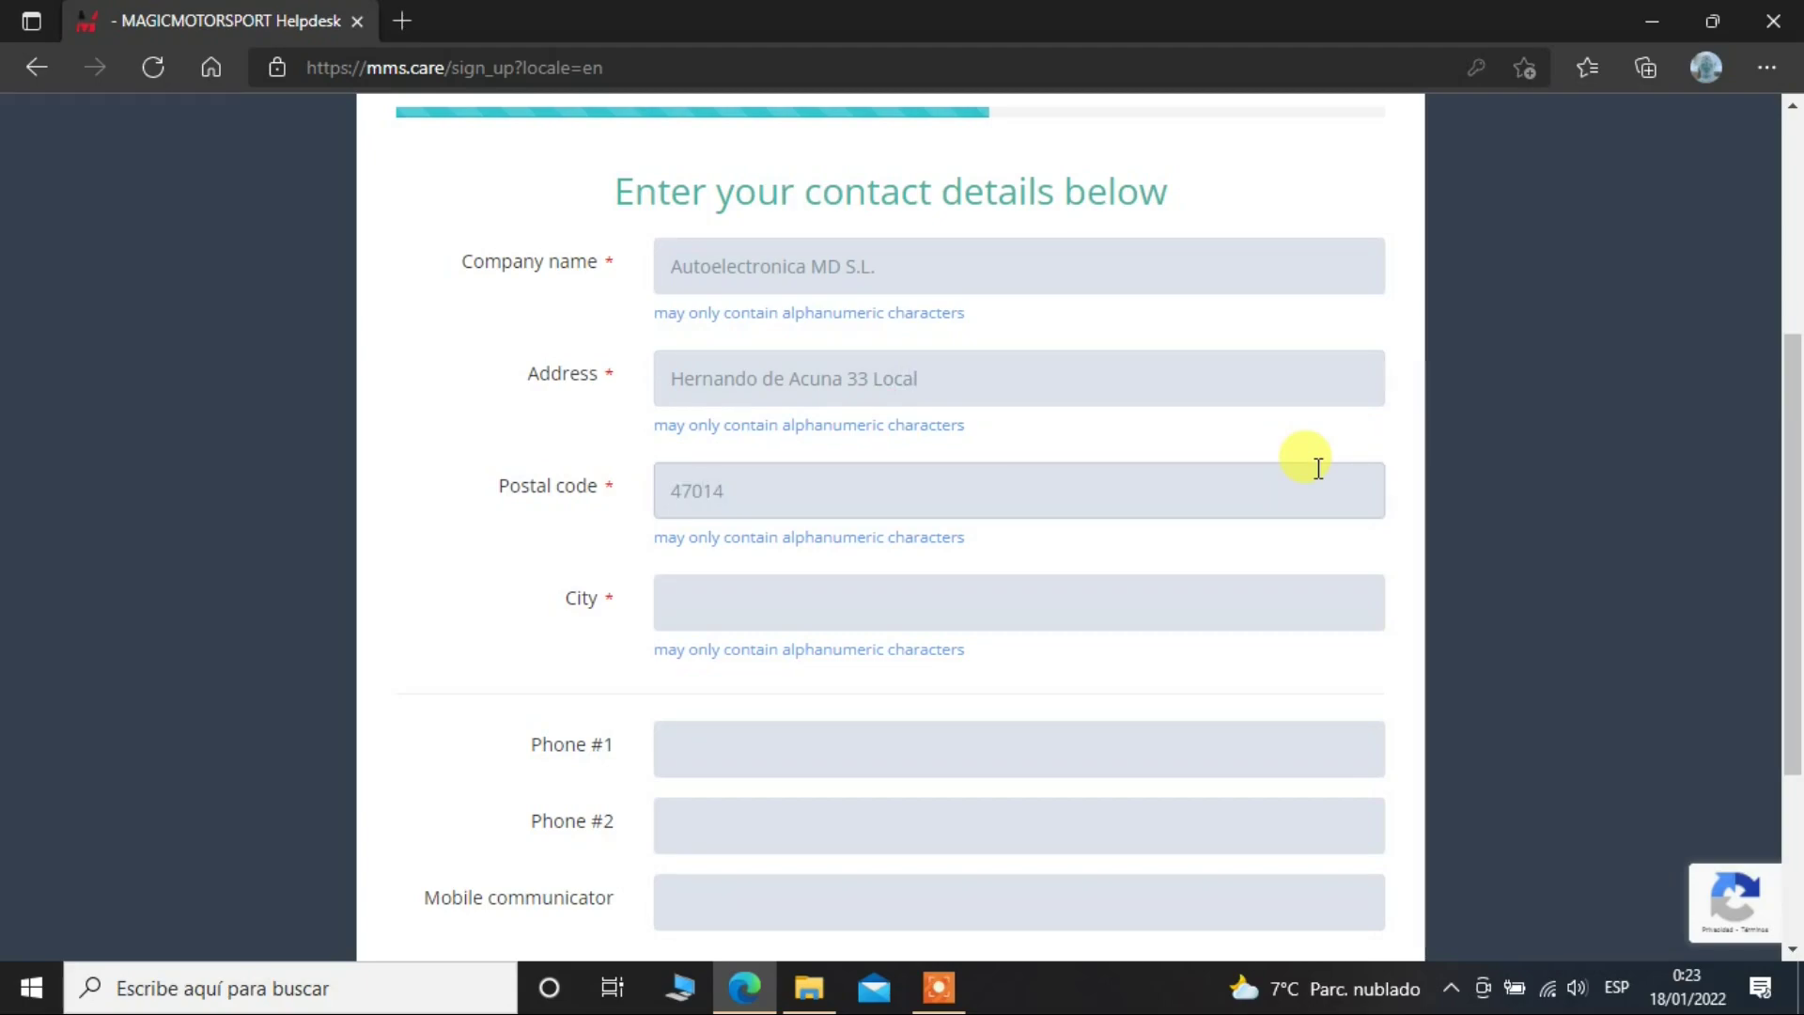
{"action": "key", "text": "Tab"}
{"action": "type", "text": "Valla"}
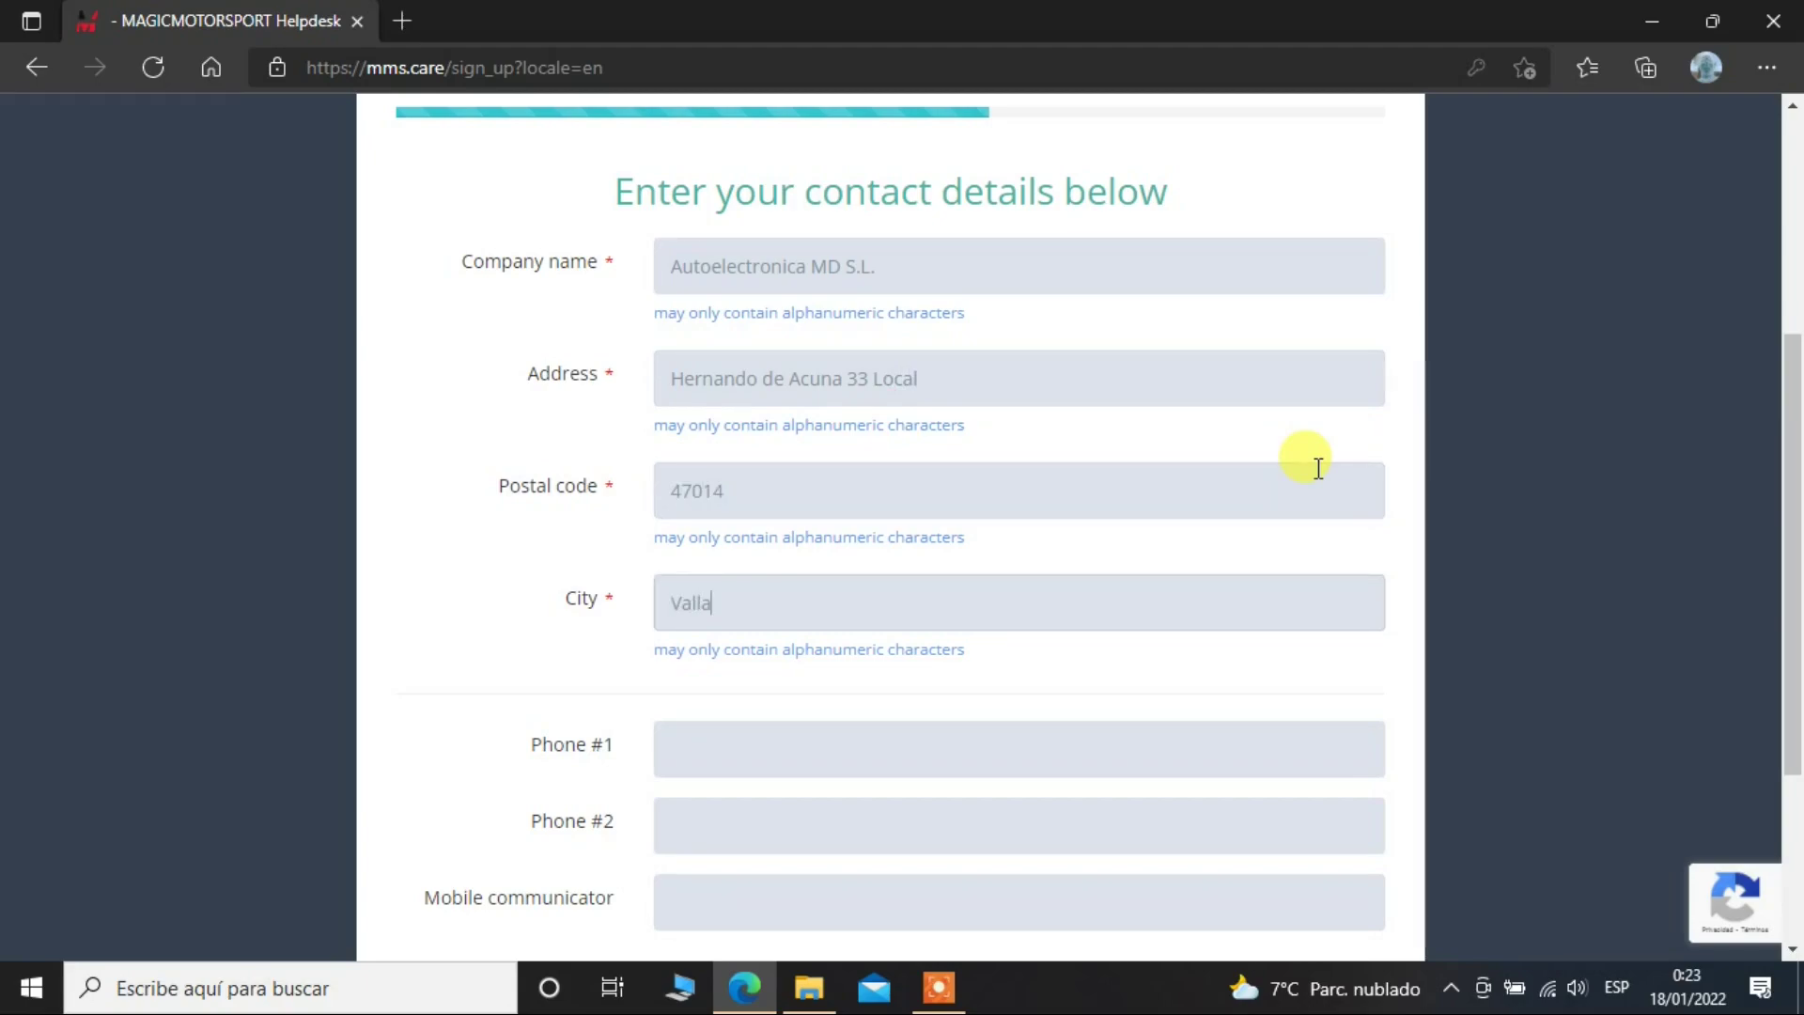
{"action": "type", "text": "dolid"}
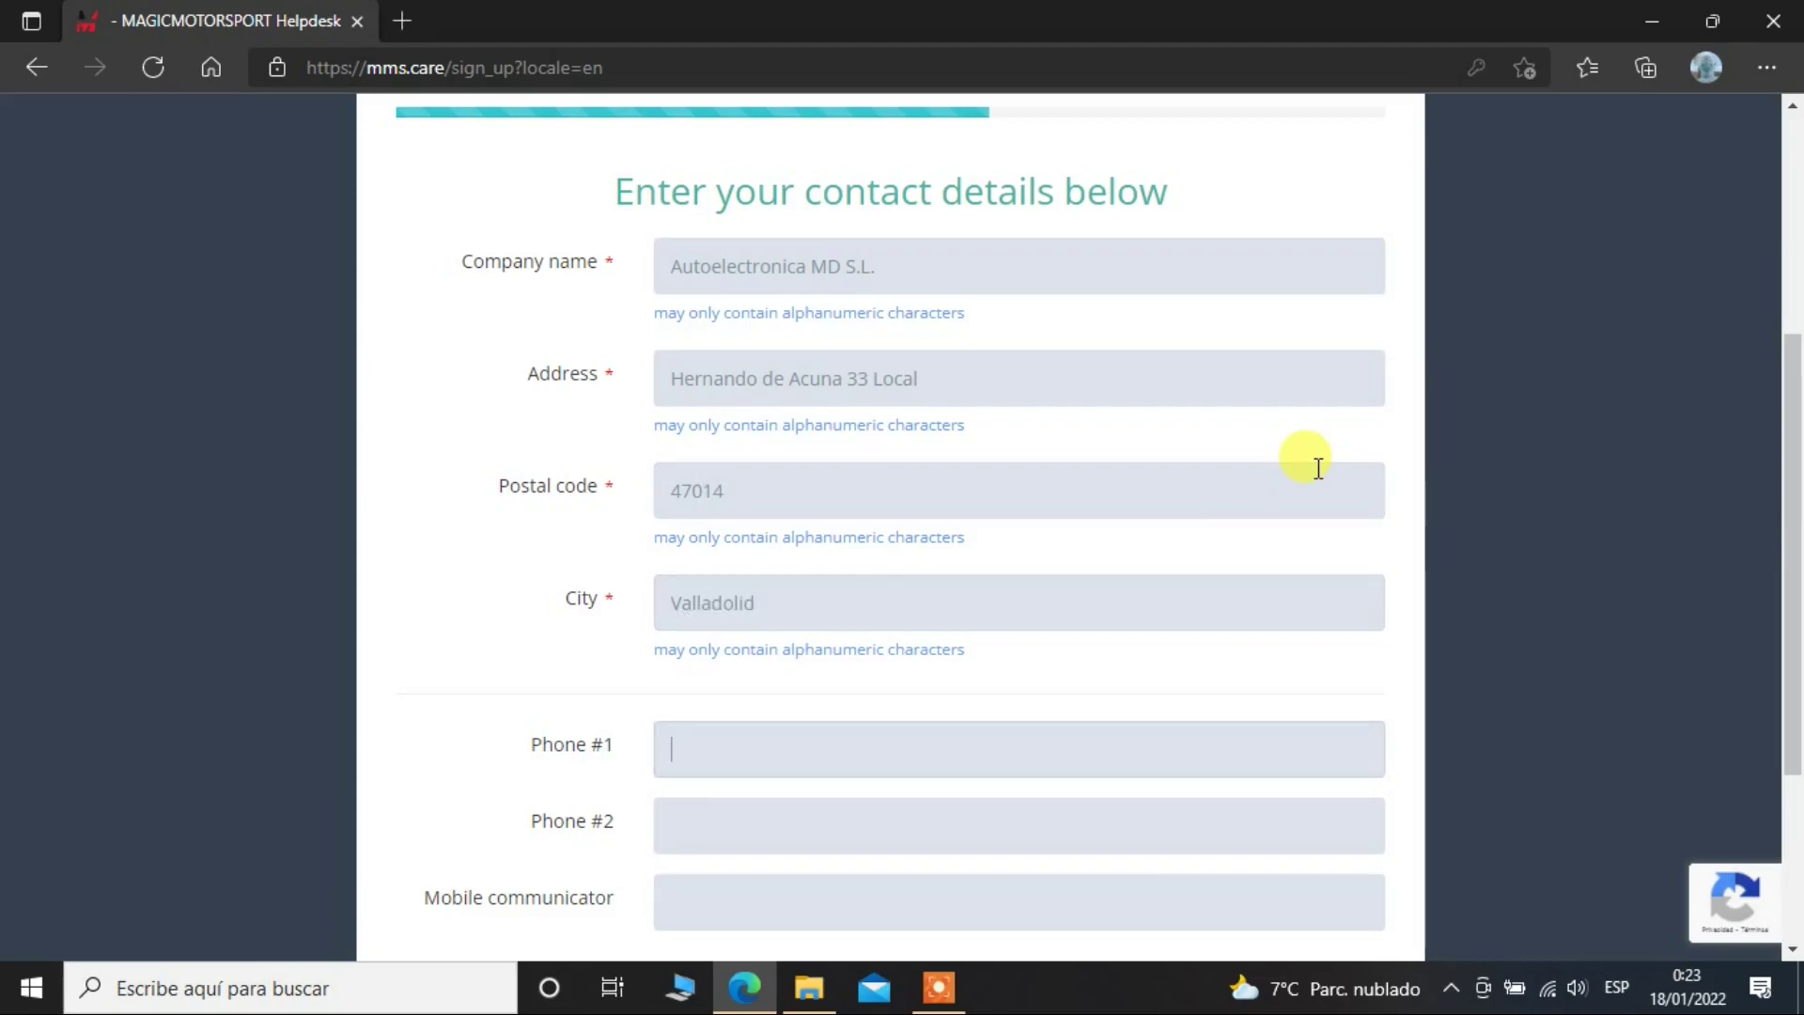
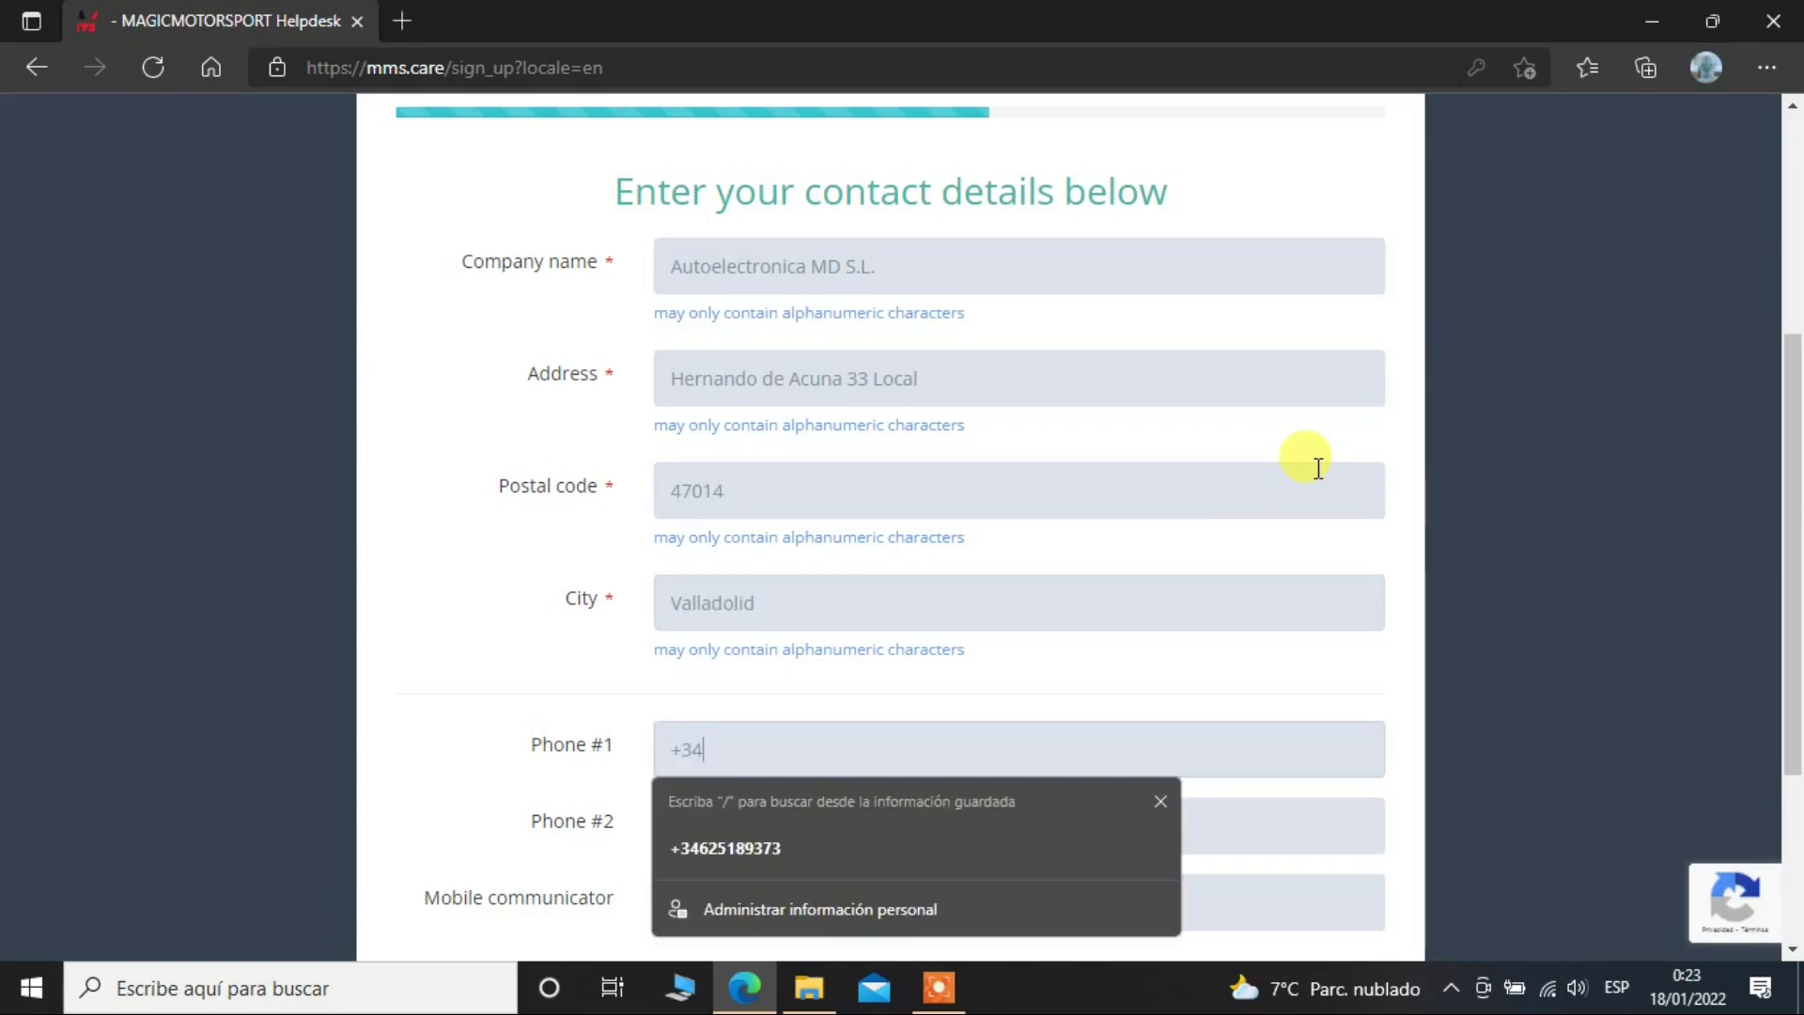
- Fill Phone #1 with the saved number, select it, and place the caret in Mobile communicator
{"action": "left_click", "coordinate": [735, 846]}
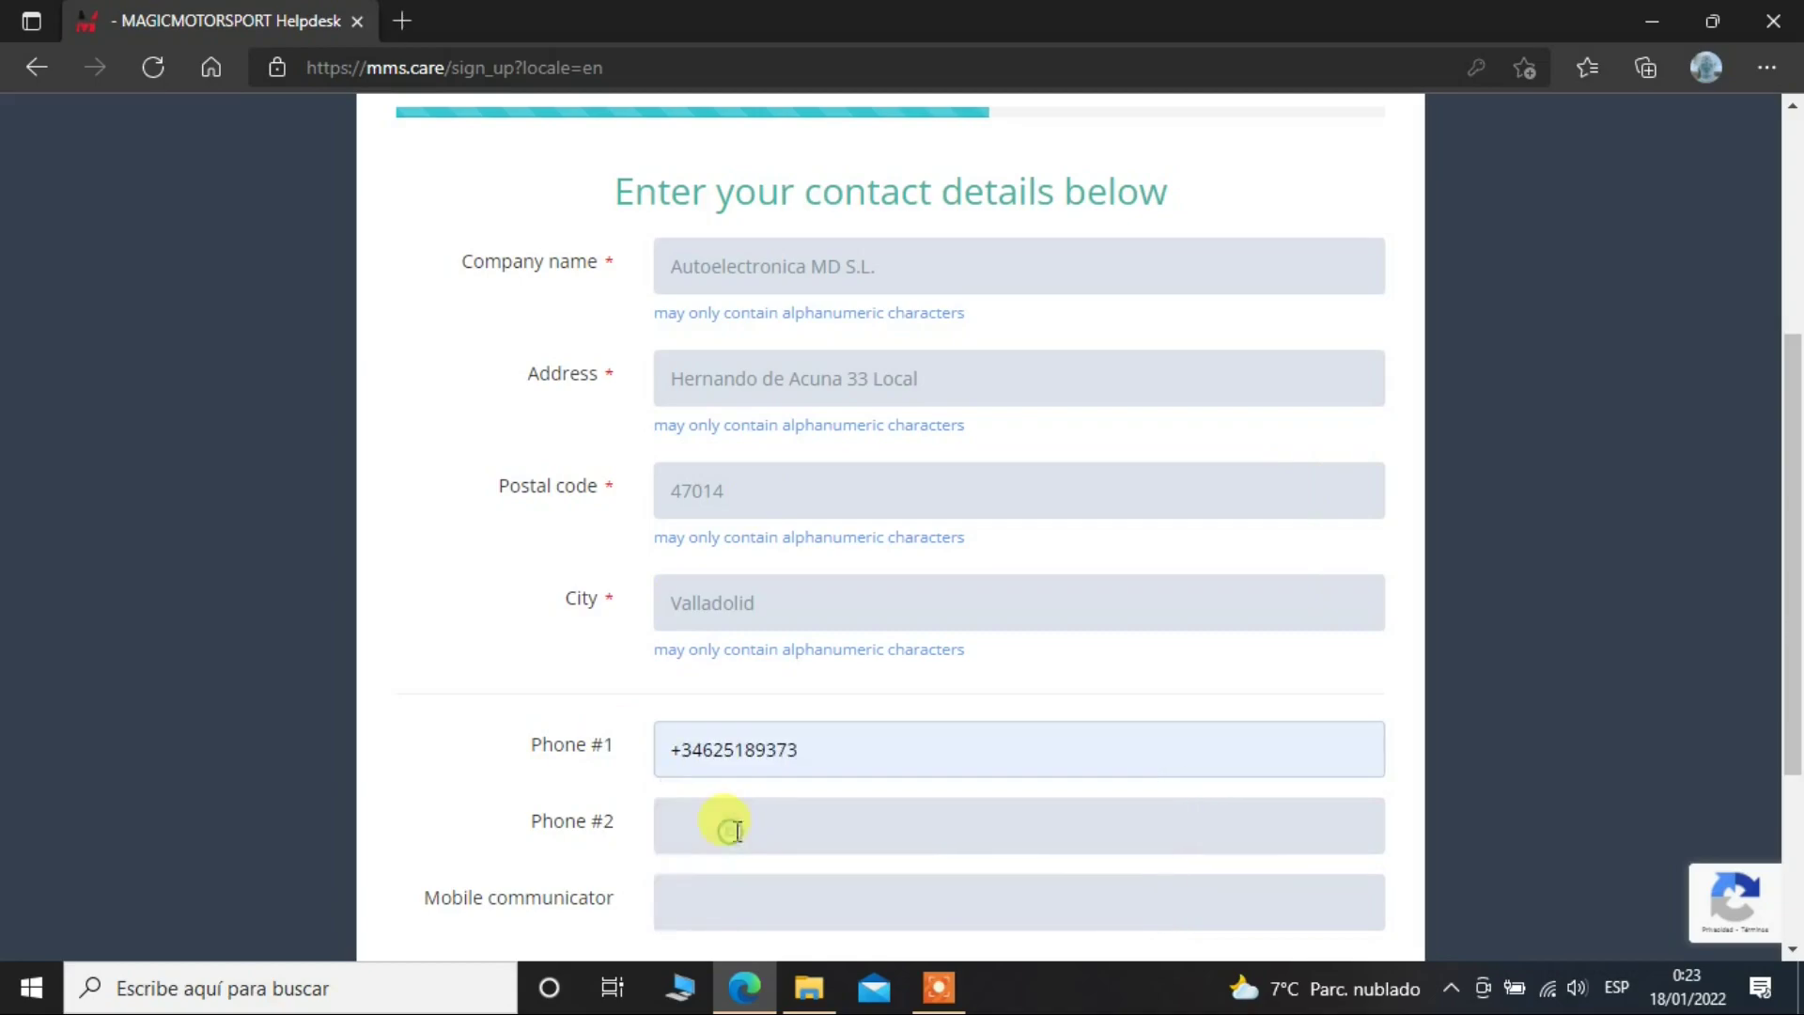
{"action": "scroll", "coordinate": [727, 810], "scroll_direction": "down", "scroll_amount": 1}
{"action": "scroll", "coordinate": [726, 810], "scroll_direction": "down", "scroll_amount": 1}
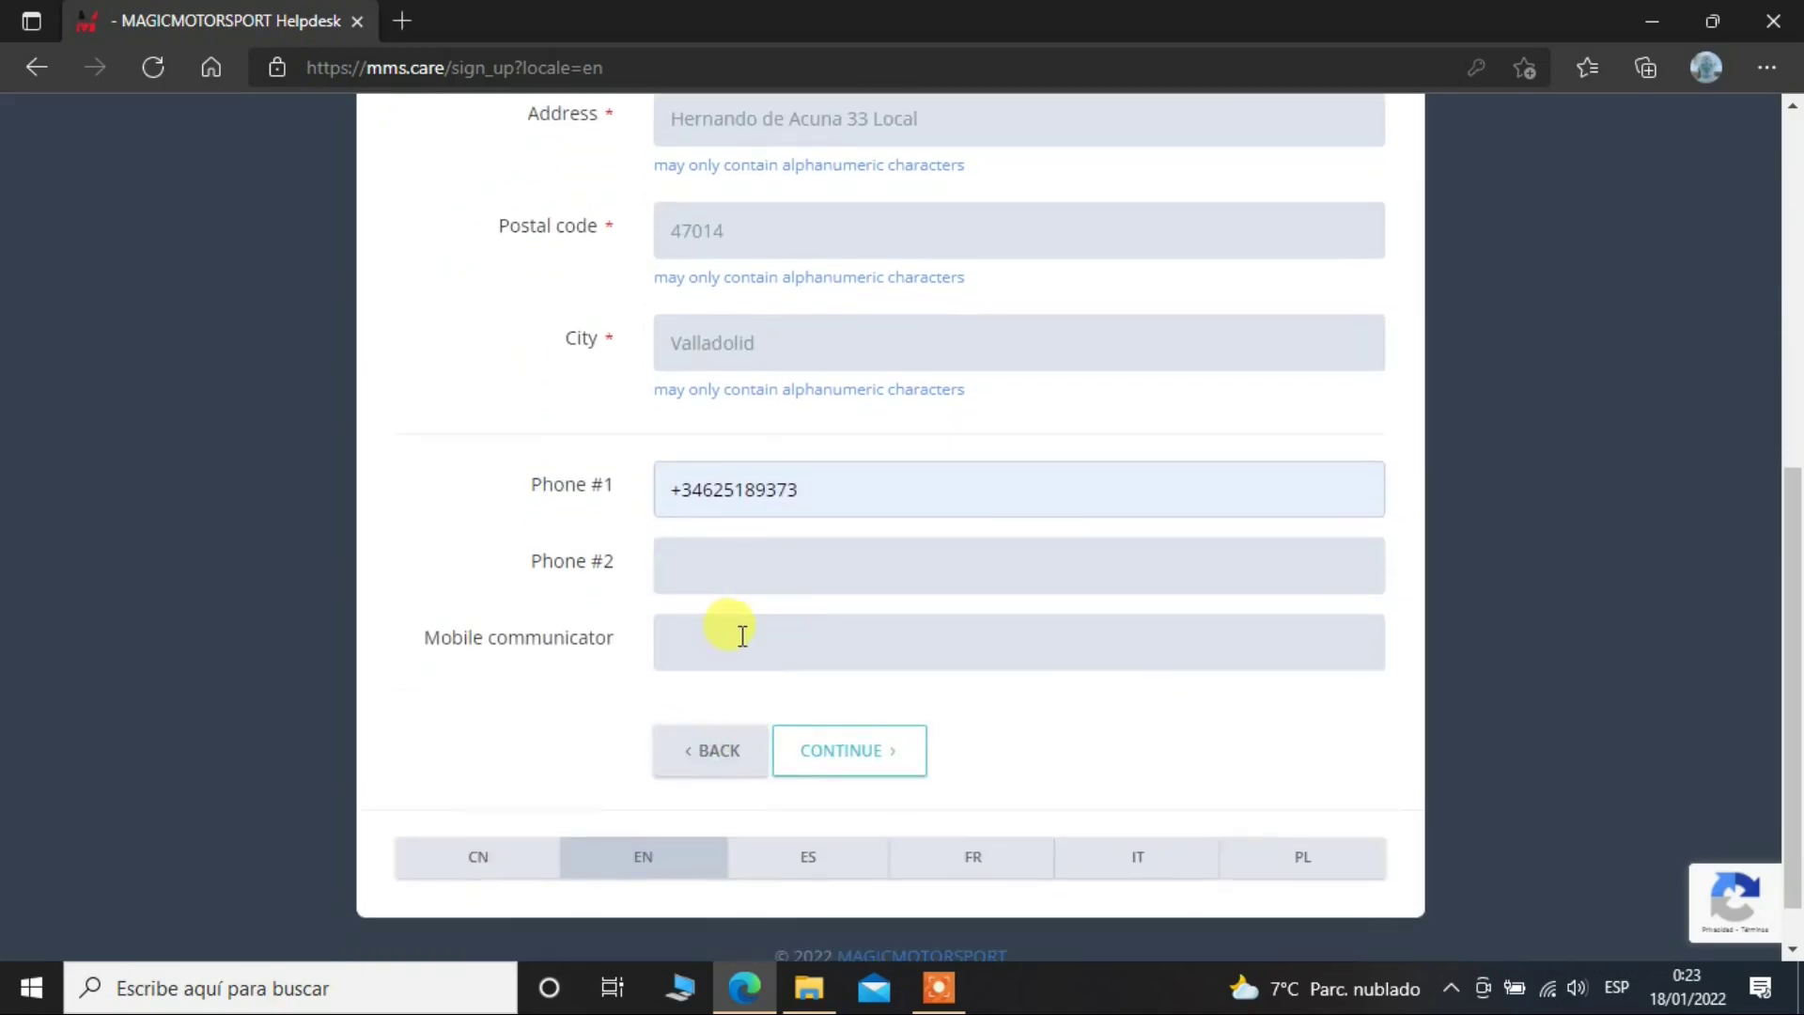
{"action": "double_click", "coordinate": [826, 496]}
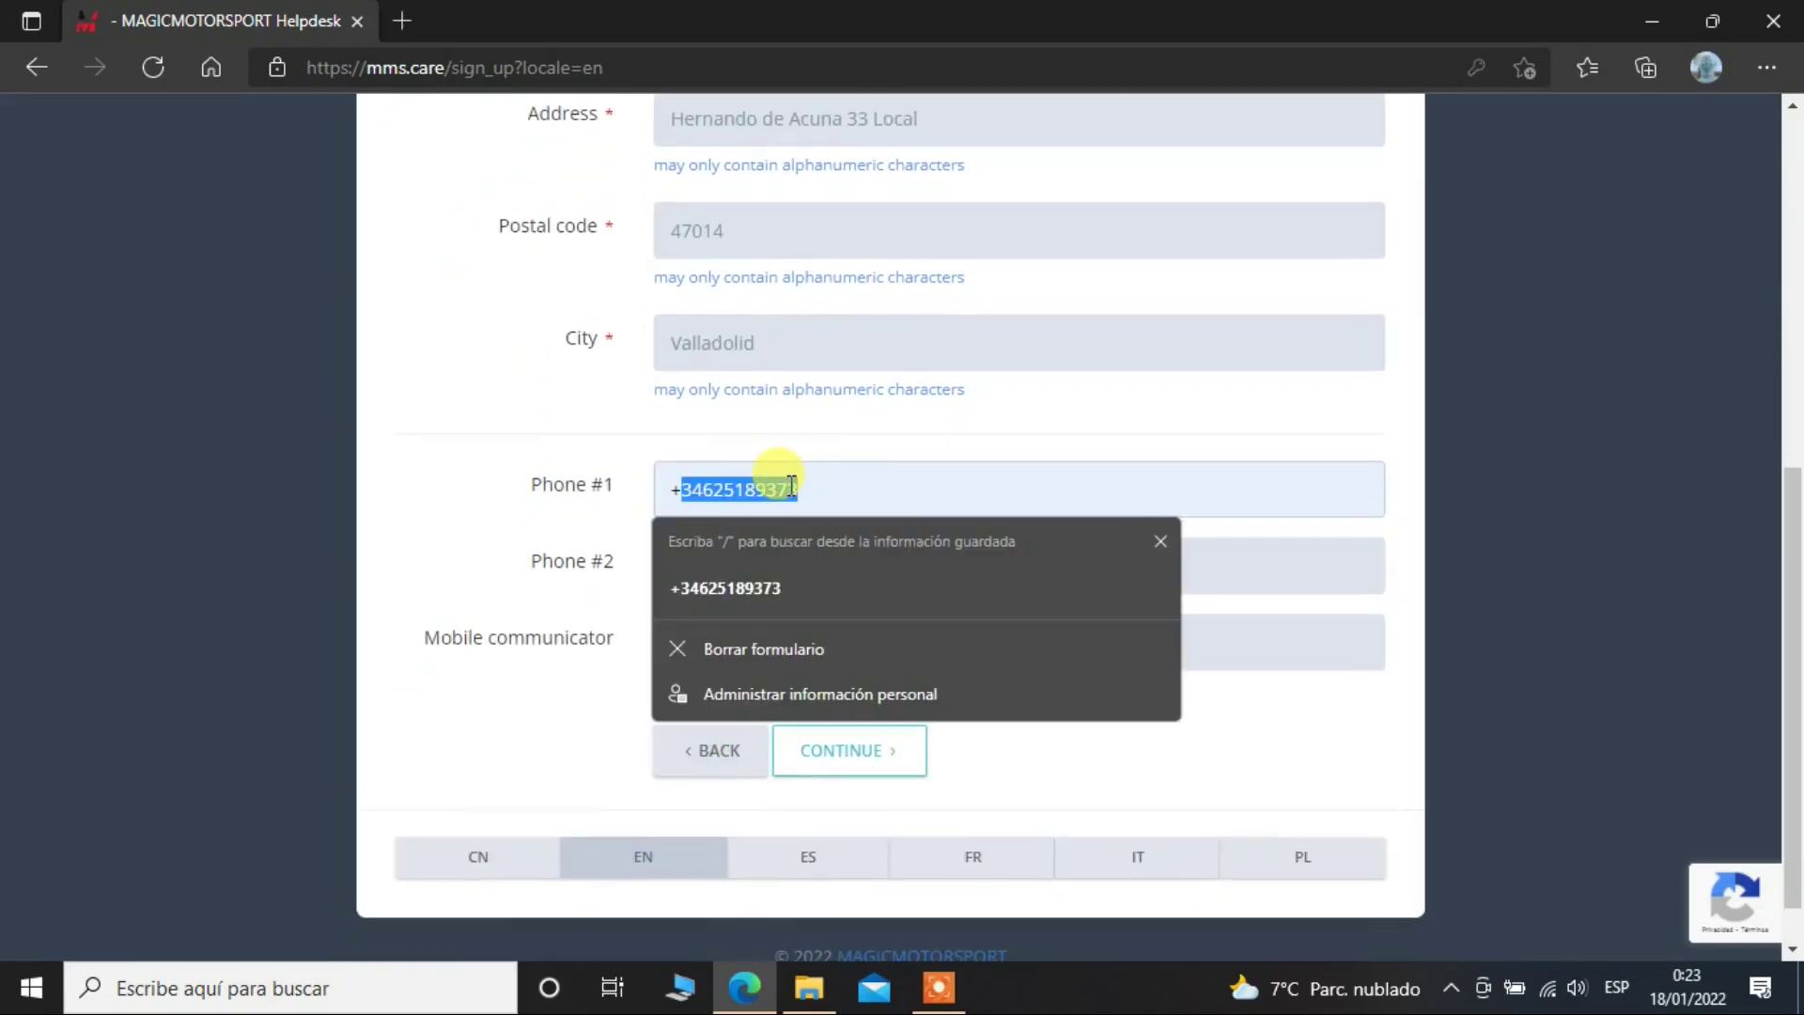
{"action": "left_click", "coordinate": [844, 493]}
{"action": "left_click_drag", "start_coordinate": [844, 493], "coordinate": [673, 485]}
{"action": "key", "text": "ctrl+c"}
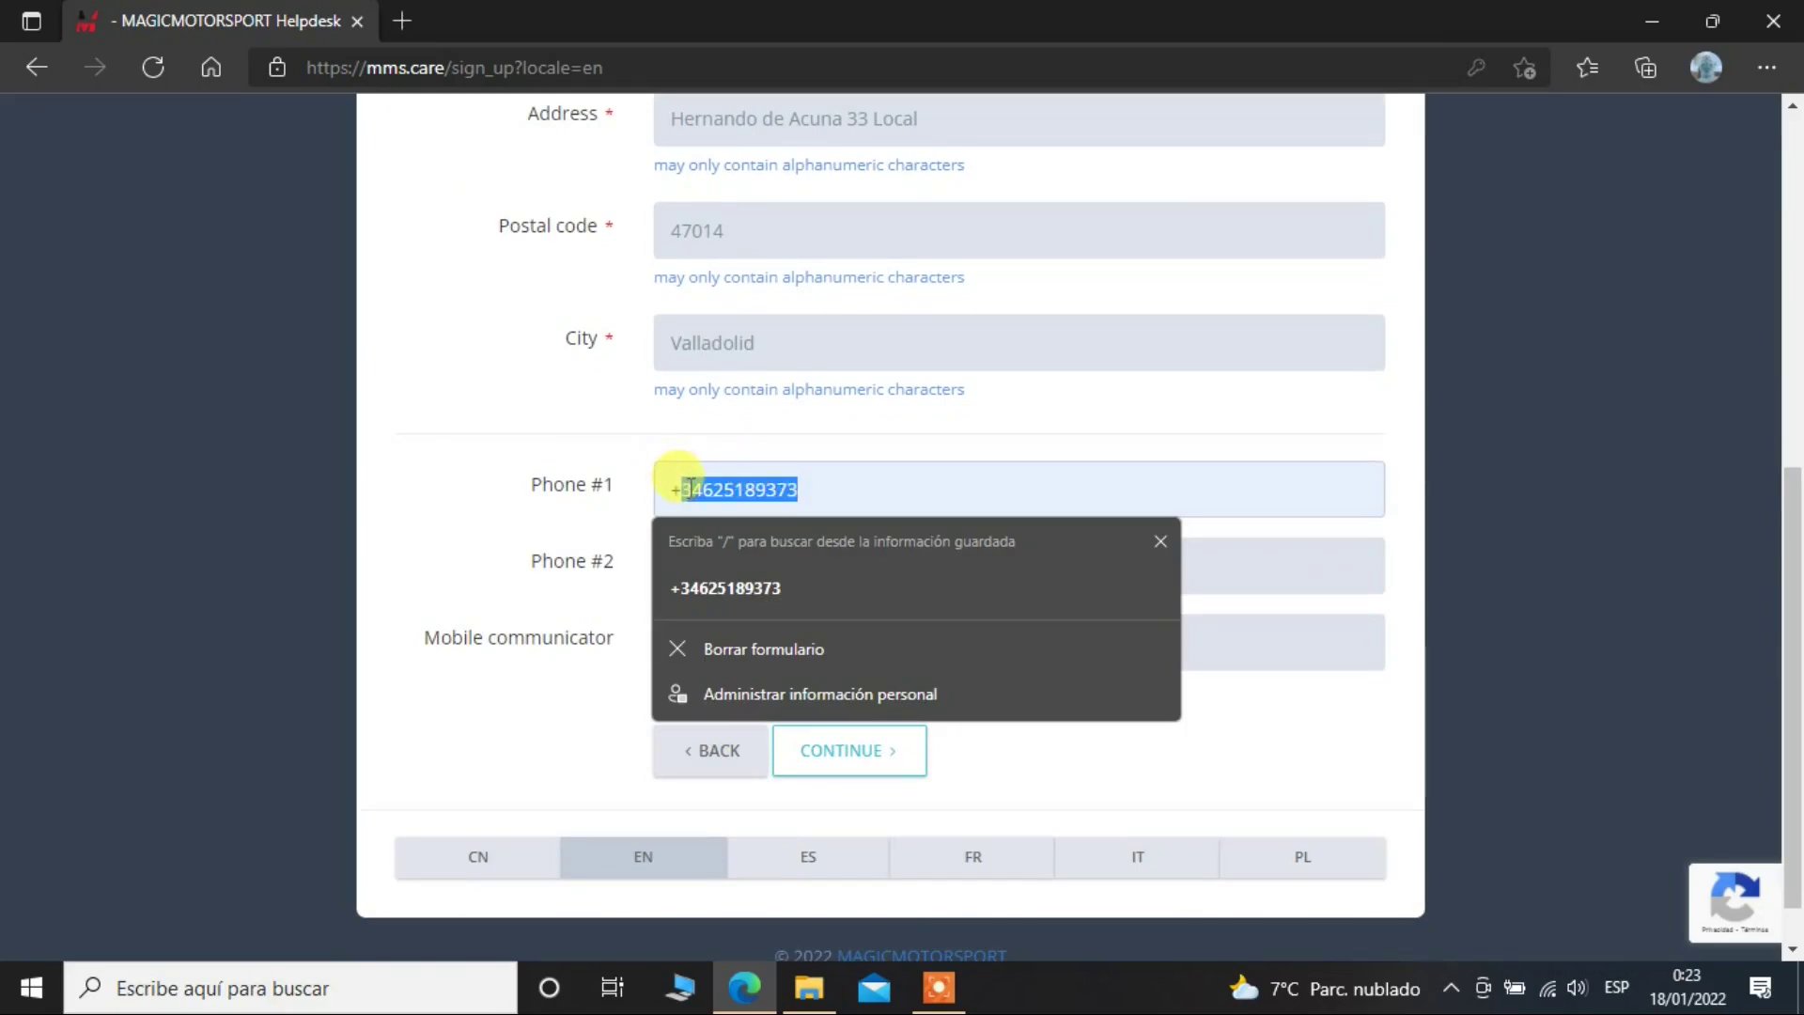
{"action": "key", "text": "Right"}
{"action": "left_click", "coordinate": [1325, 700]}
{"action": "left_click", "coordinate": [1205, 657]}
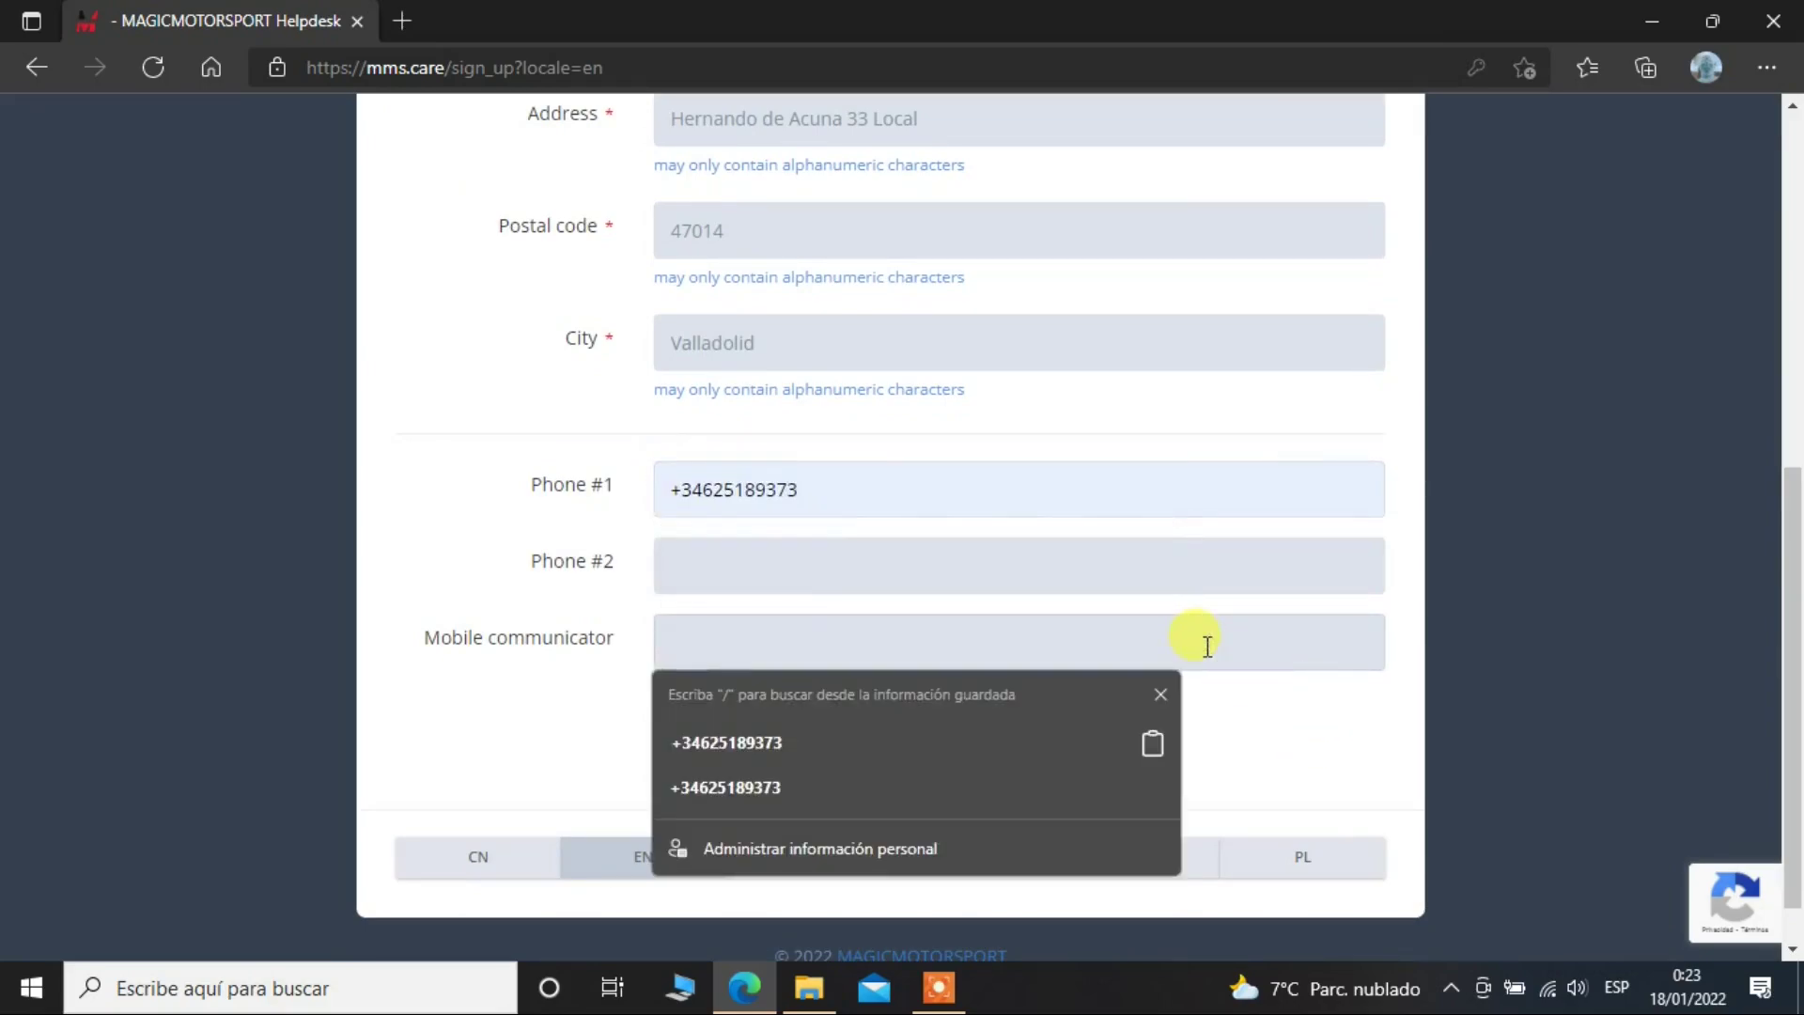
- Paste the phone number into Mobile communicator and continue to the Finances step
{"action": "key", "text": "ctrl+v"}
{"action": "left_click", "coordinate": [1226, 744]}
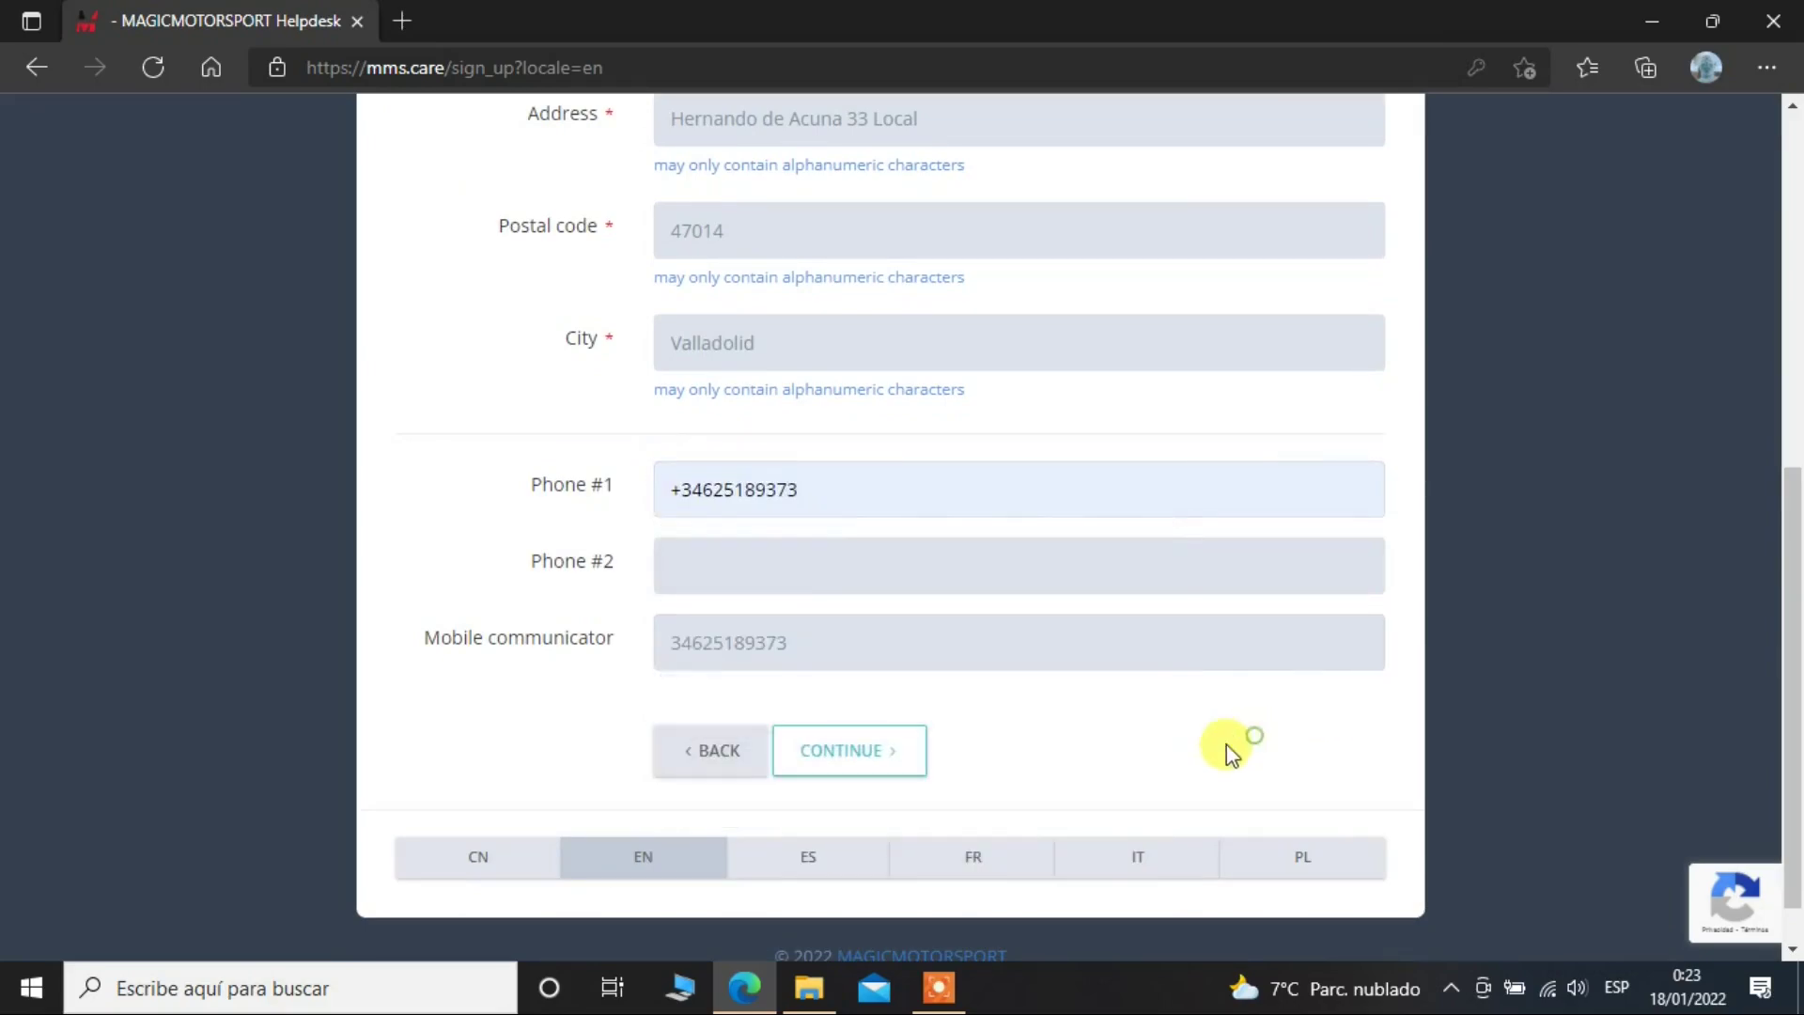
{"action": "left_click", "coordinate": [888, 757]}
- Enter the company's tax ID in both the Tax ID and Fiscal code fields
{"action": "left_click", "coordinate": [828, 420]}
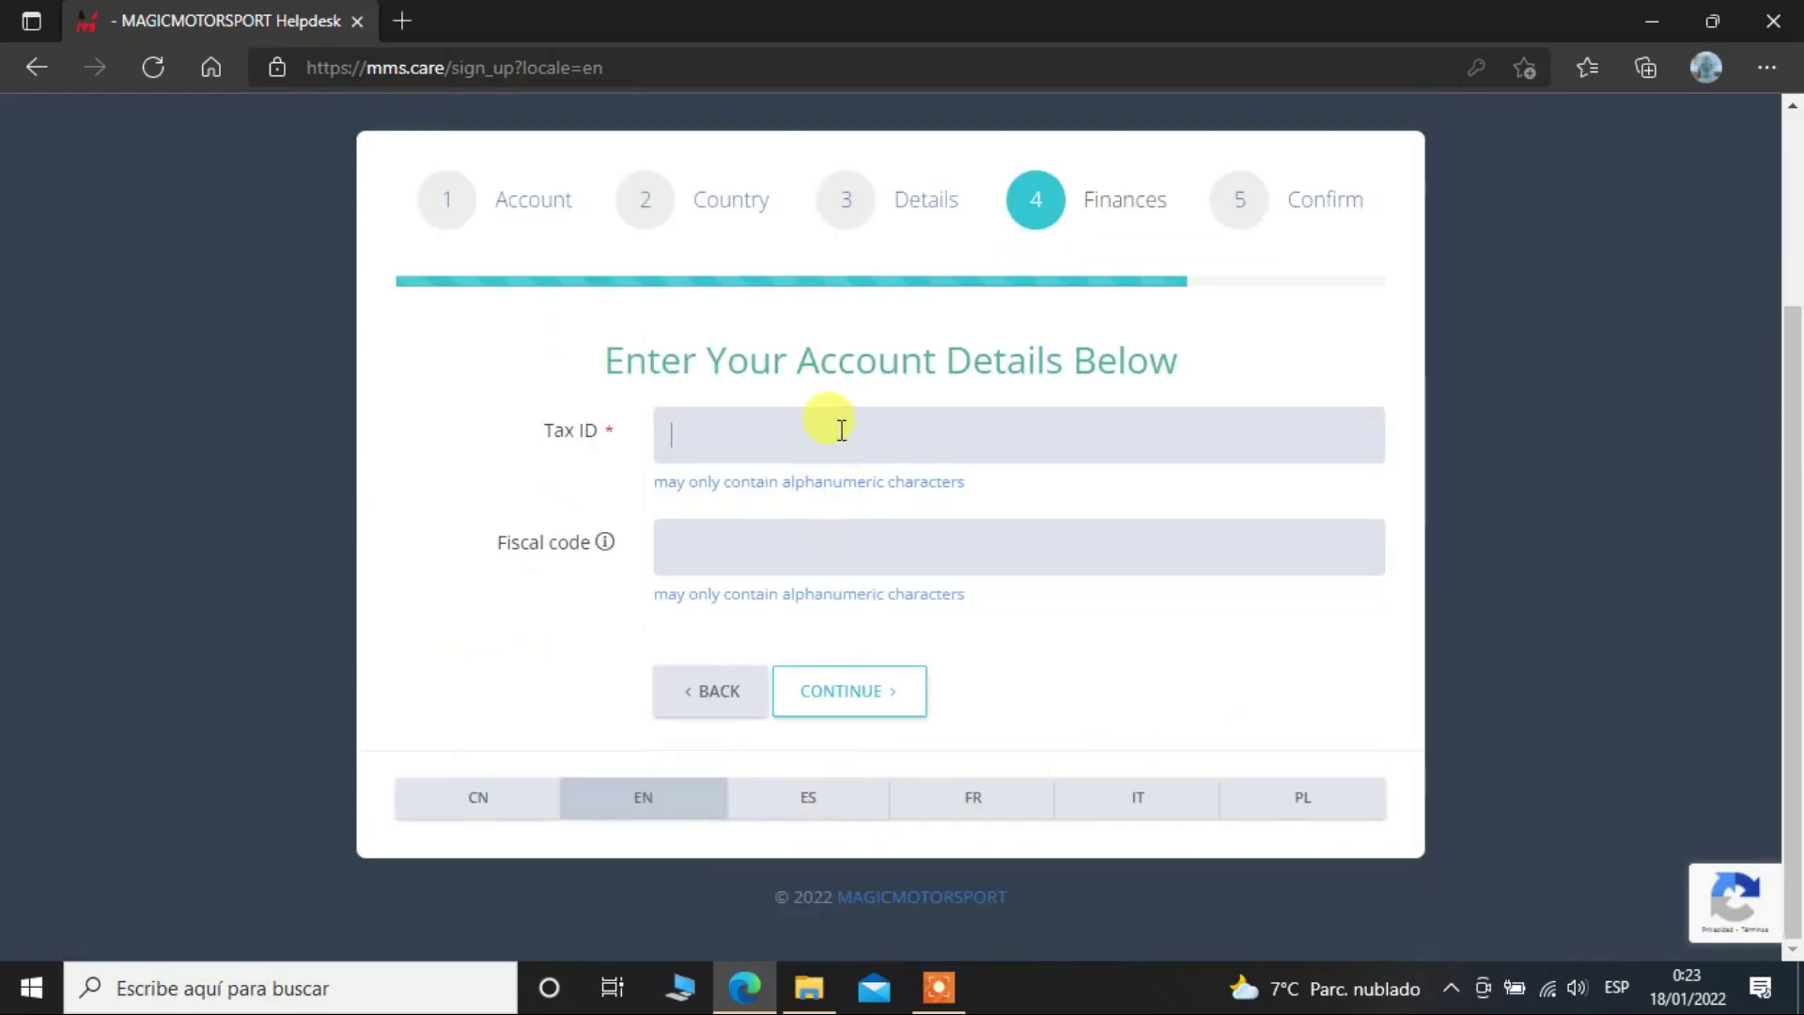
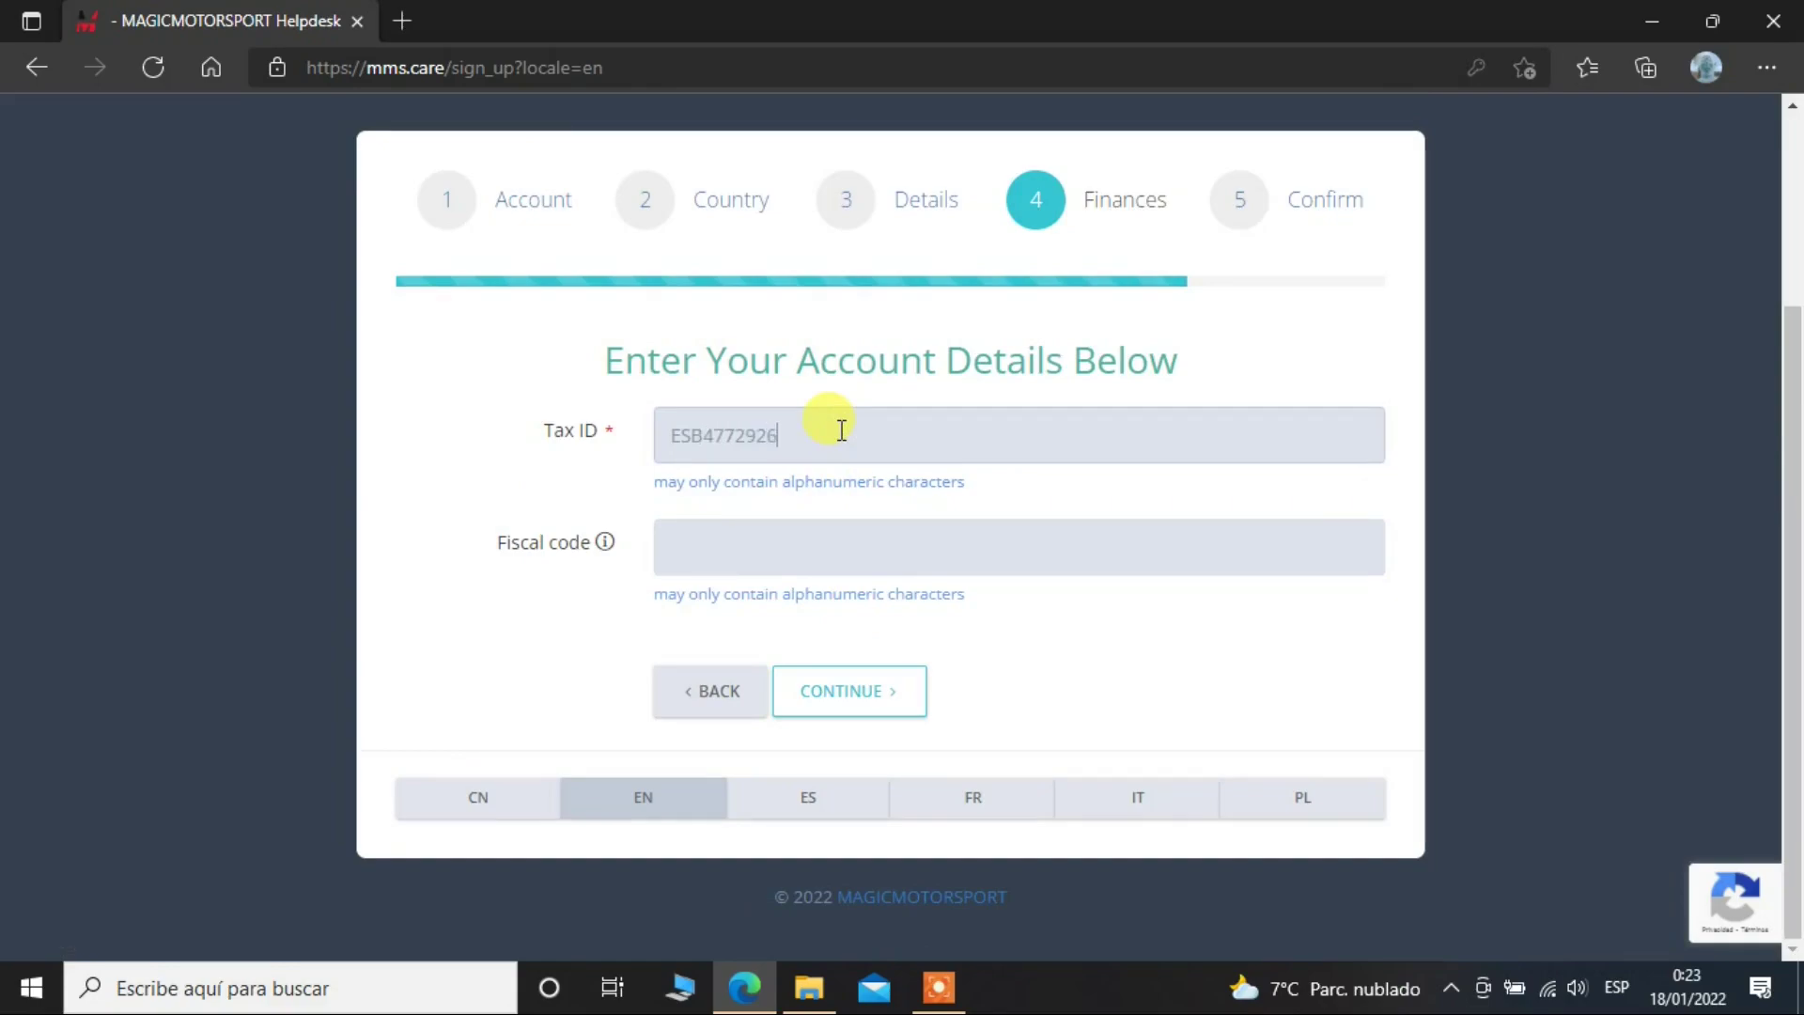
{"action": "left_click", "coordinate": [820, 526]}
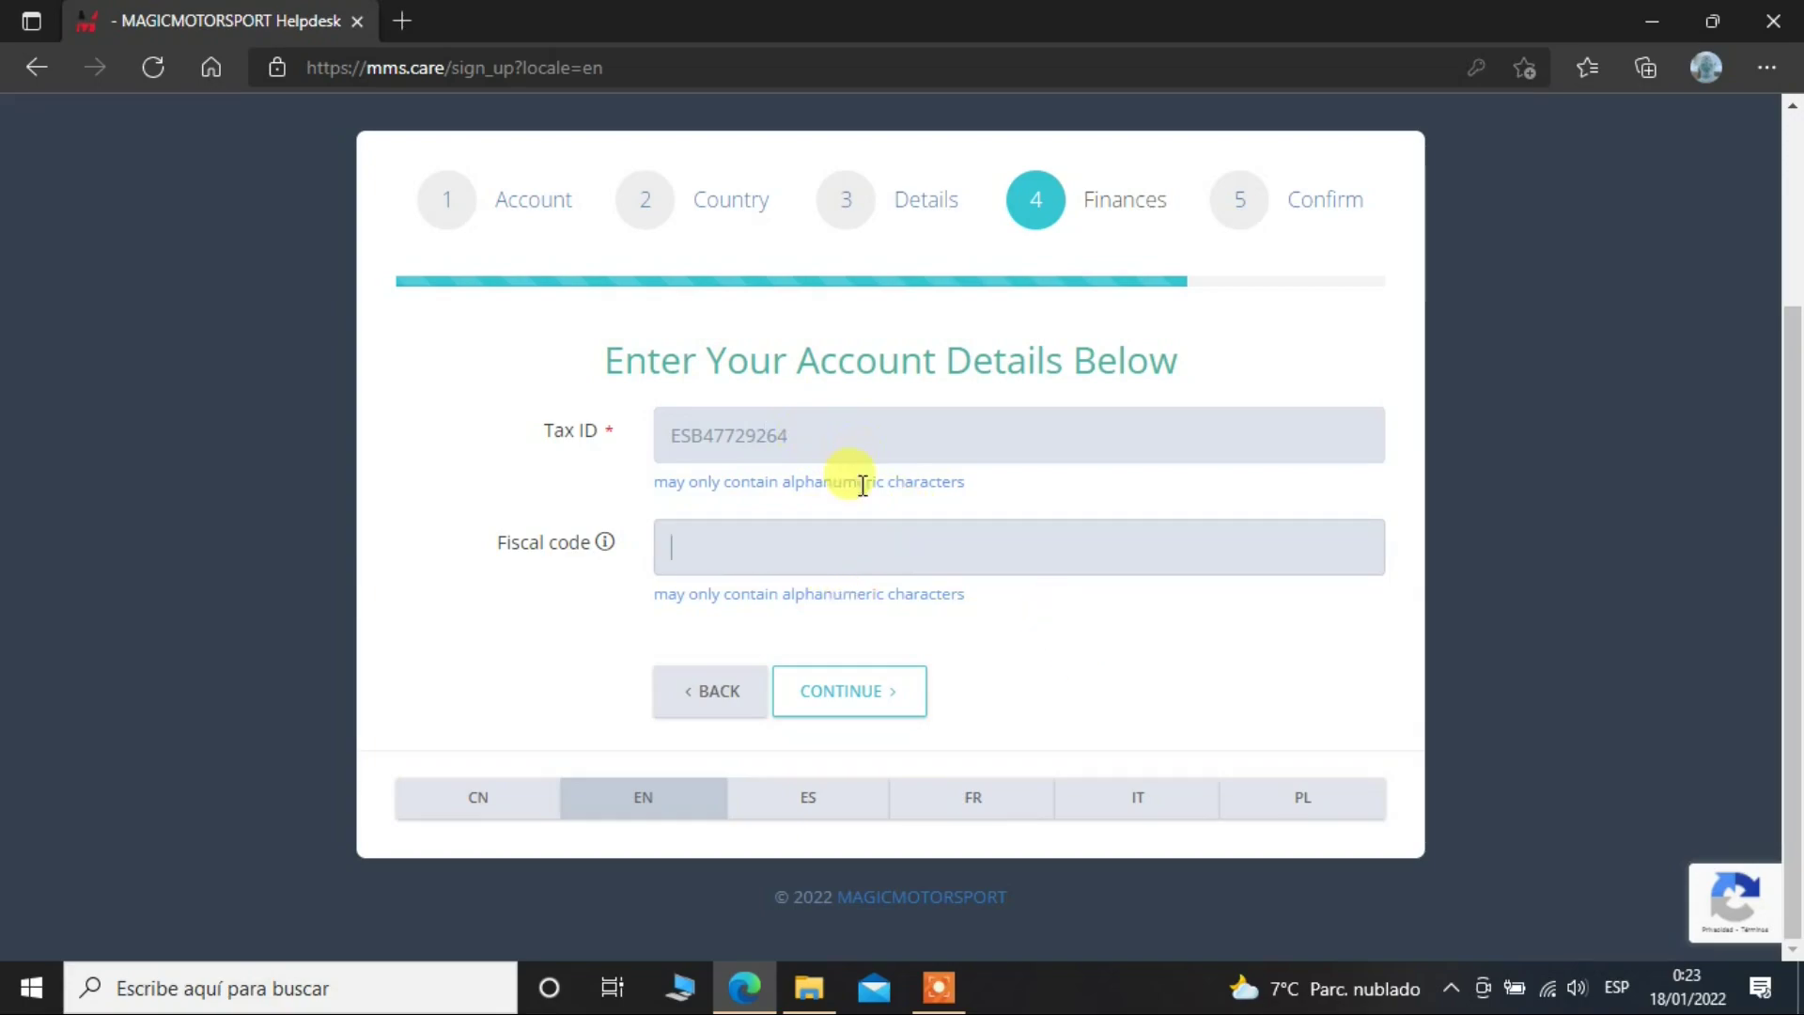
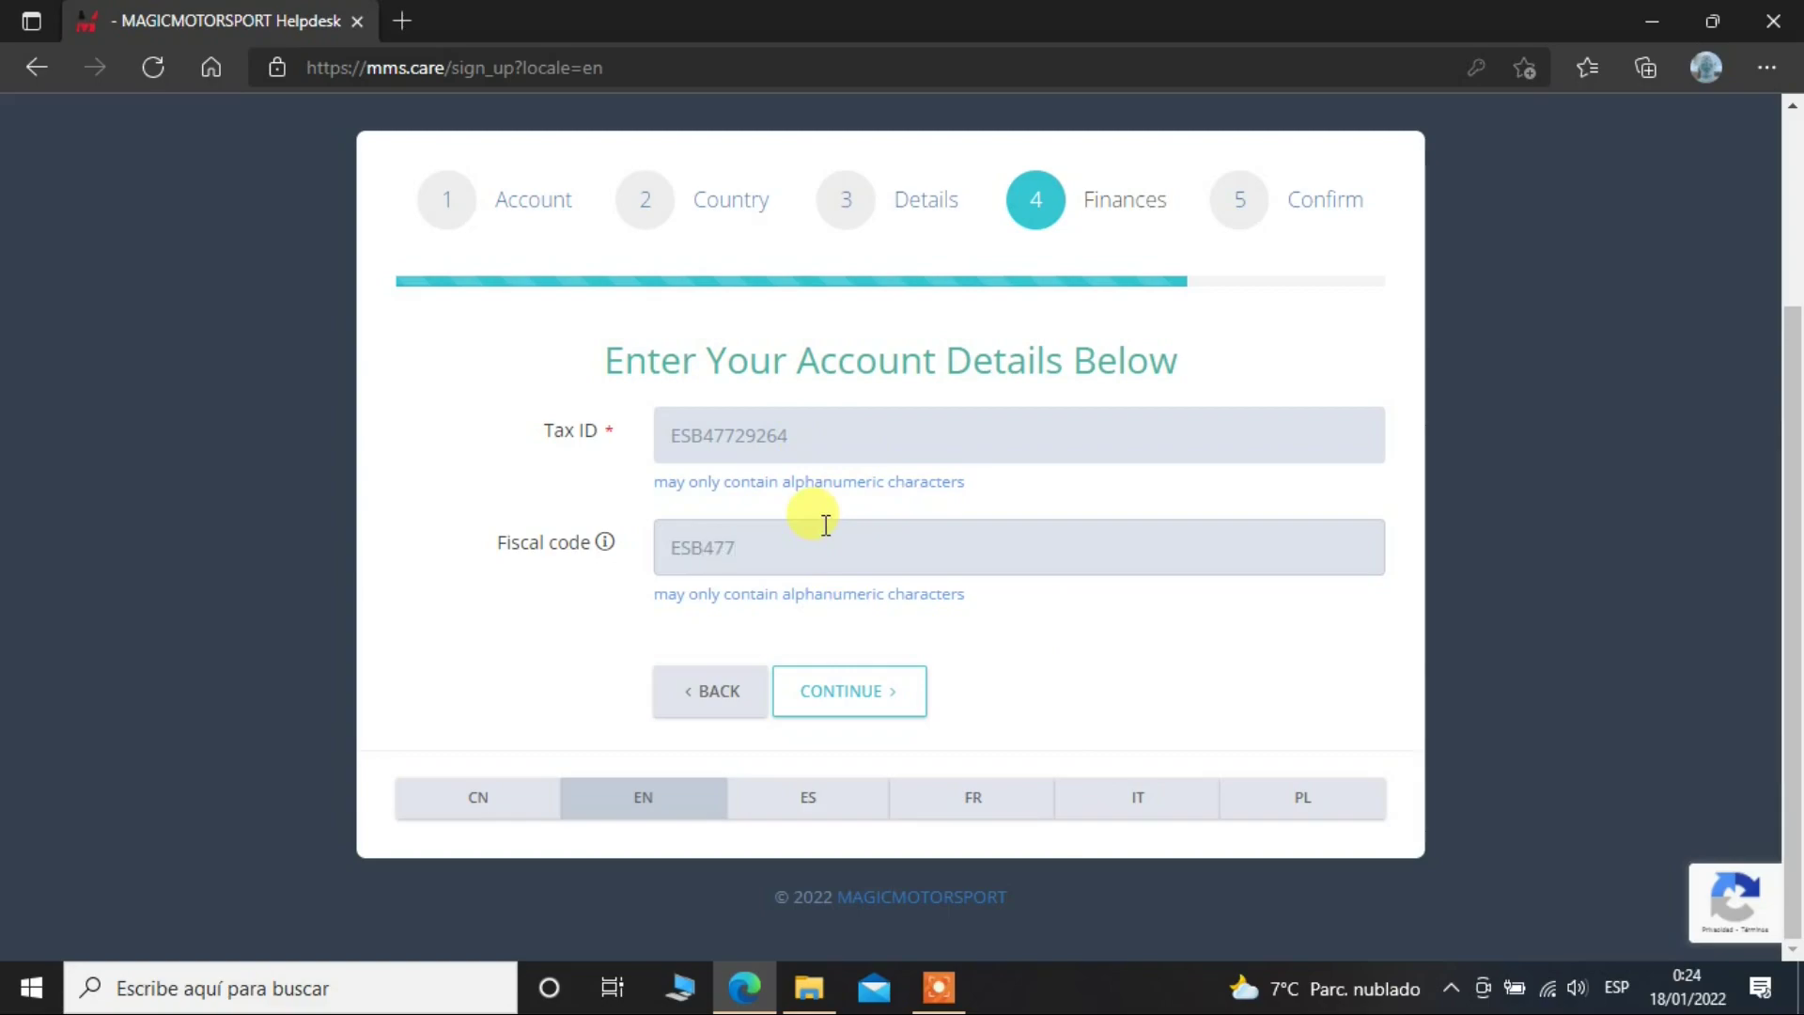
- Reach the Confirm step, review the account summary and submit the sign-up
{"action": "left_click", "coordinate": [881, 693]}
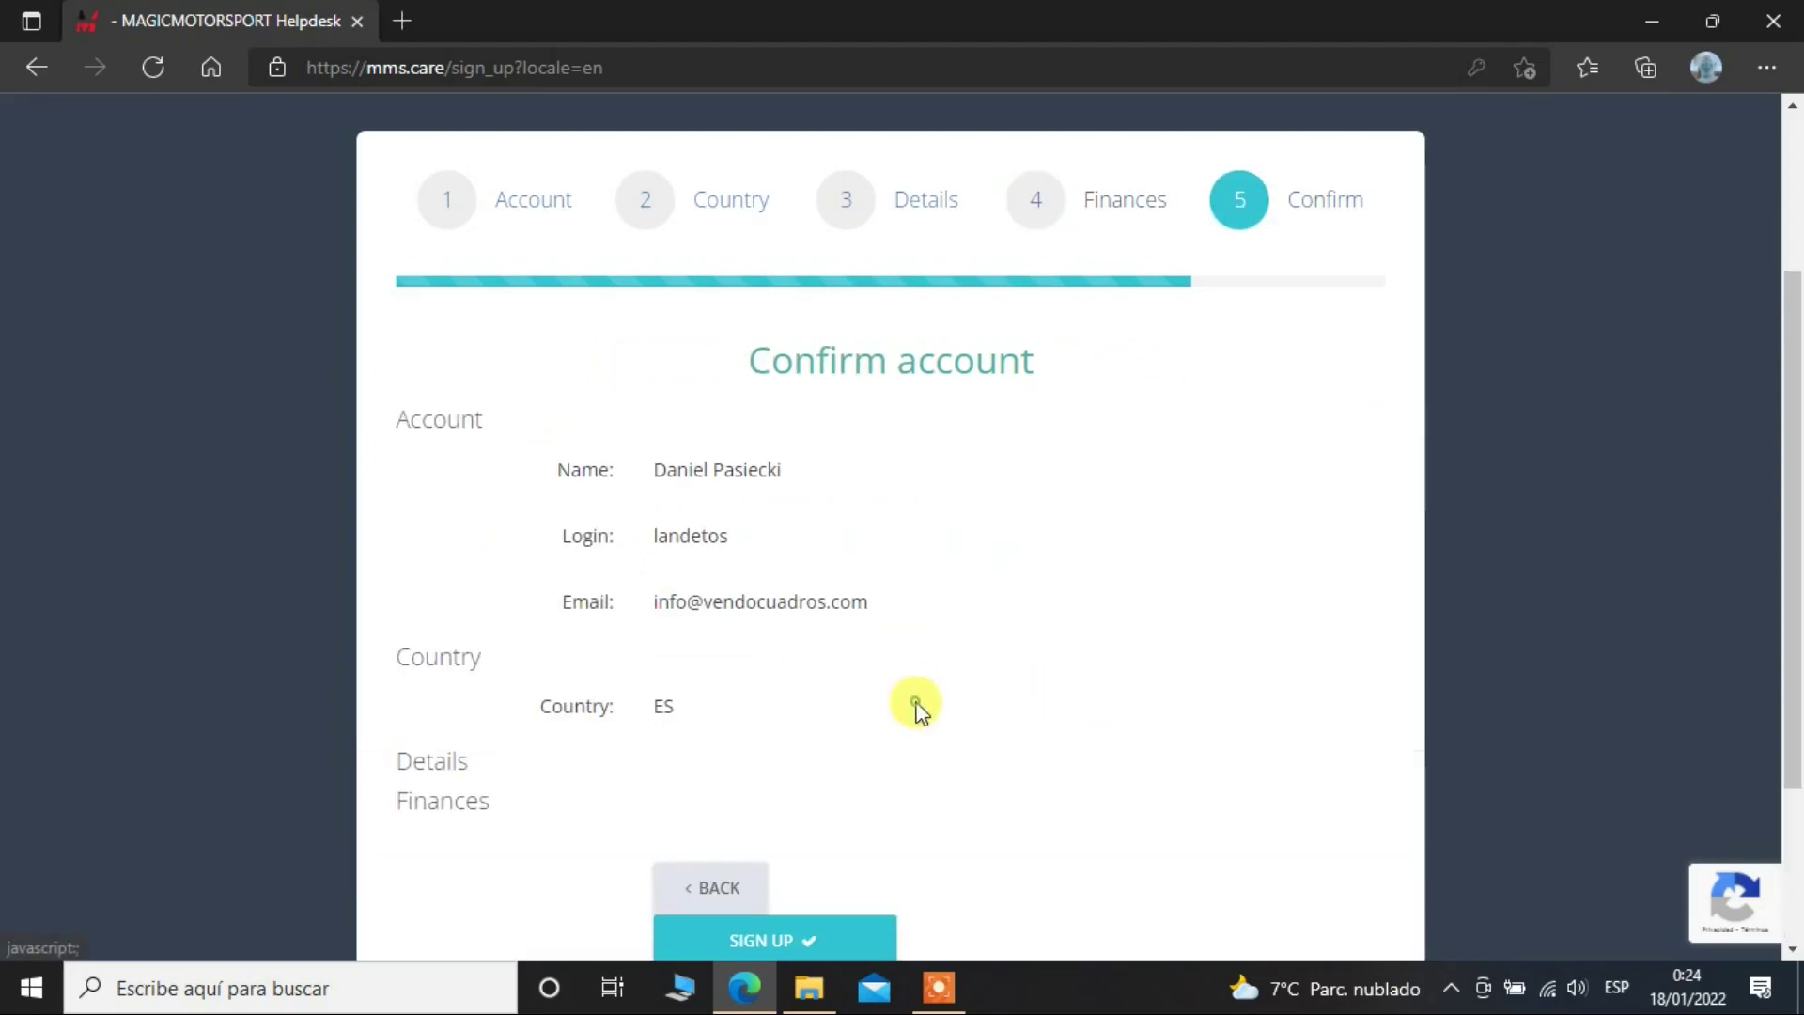
{"action": "scroll", "coordinate": [862, 729], "scroll_direction": "down", "scroll_amount": 3}
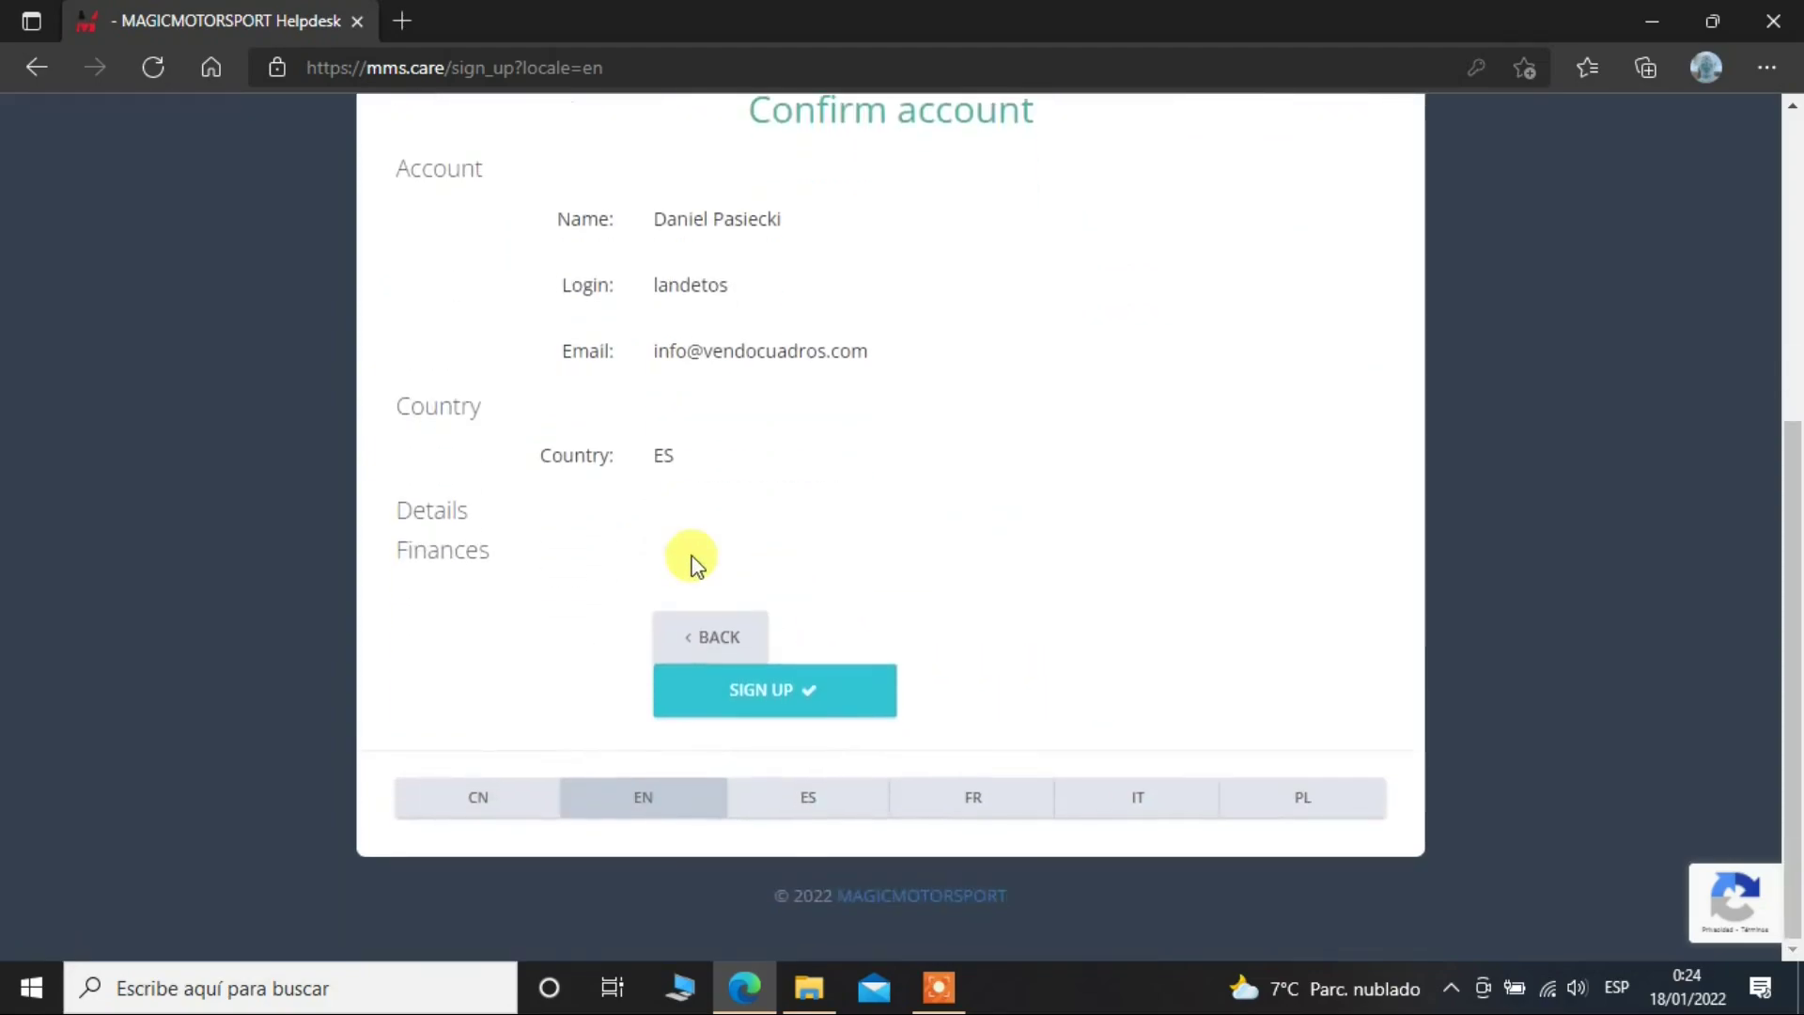
{"action": "scroll", "coordinate": [789, 382], "scroll_direction": "up", "scroll_amount": 3}
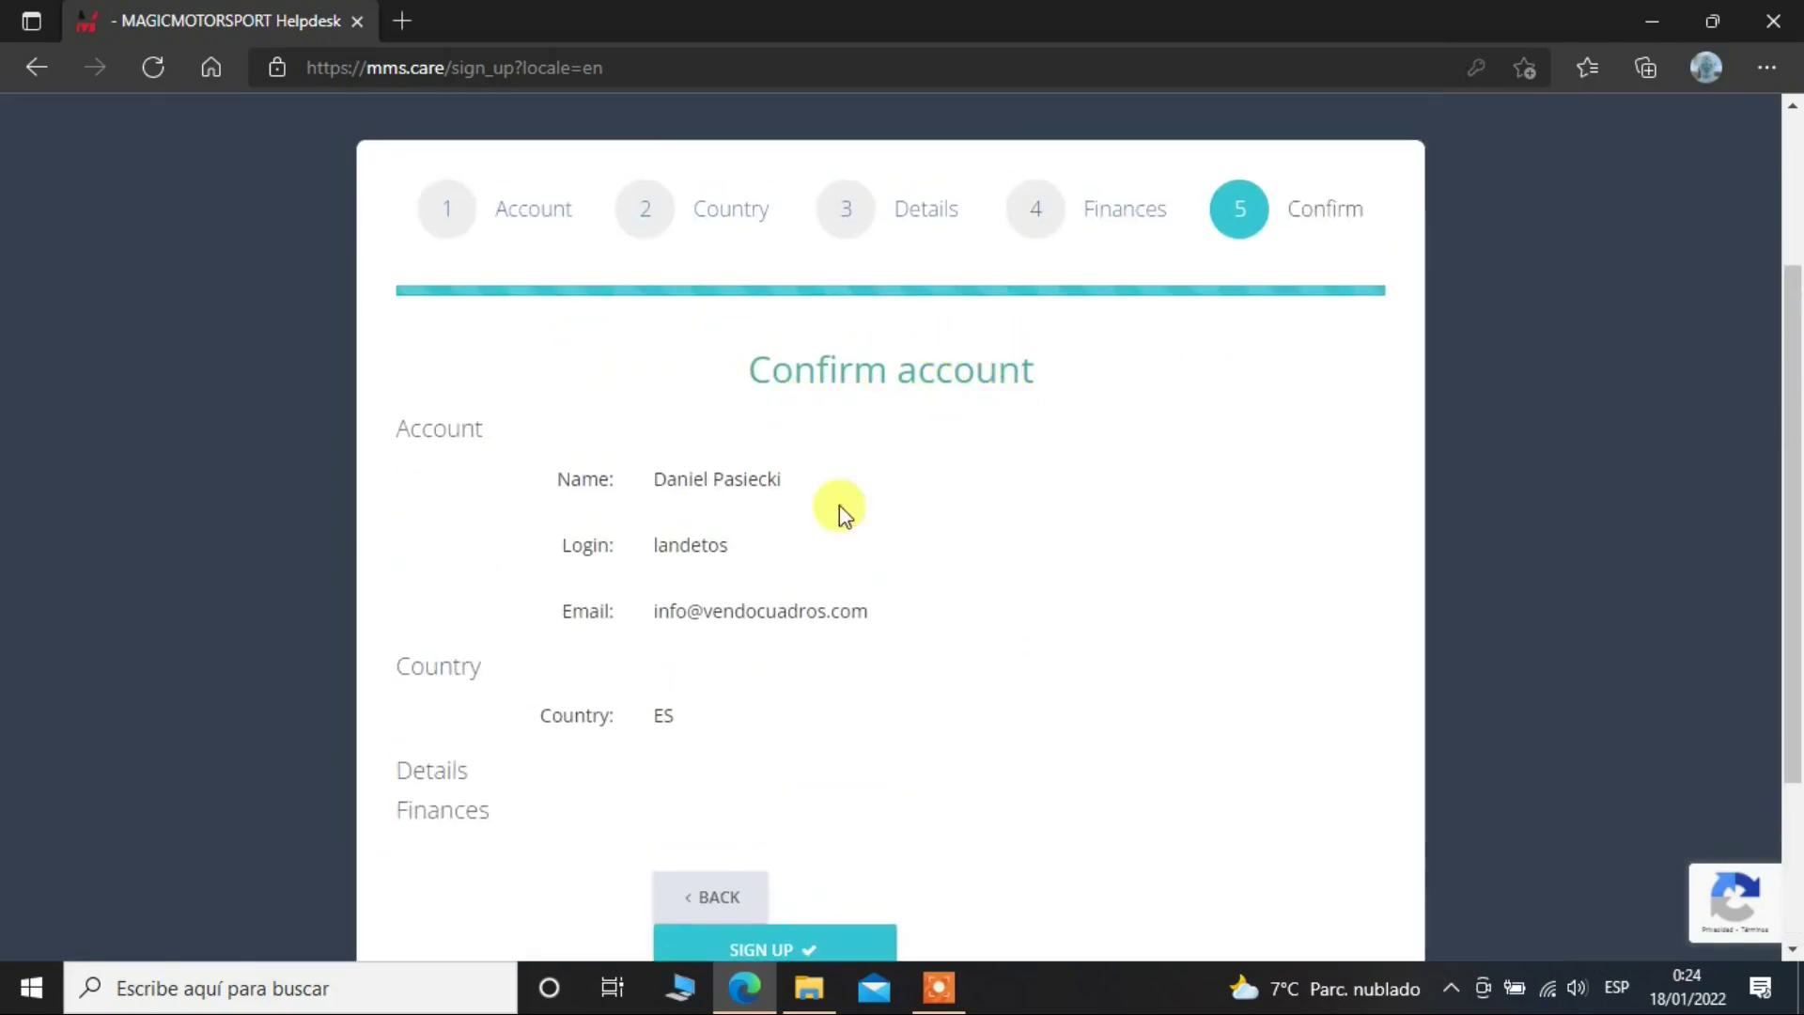
{"action": "scroll", "coordinate": [844, 515], "scroll_direction": "down", "scroll_amount": 3}
{"action": "left_click", "coordinate": [829, 684]}
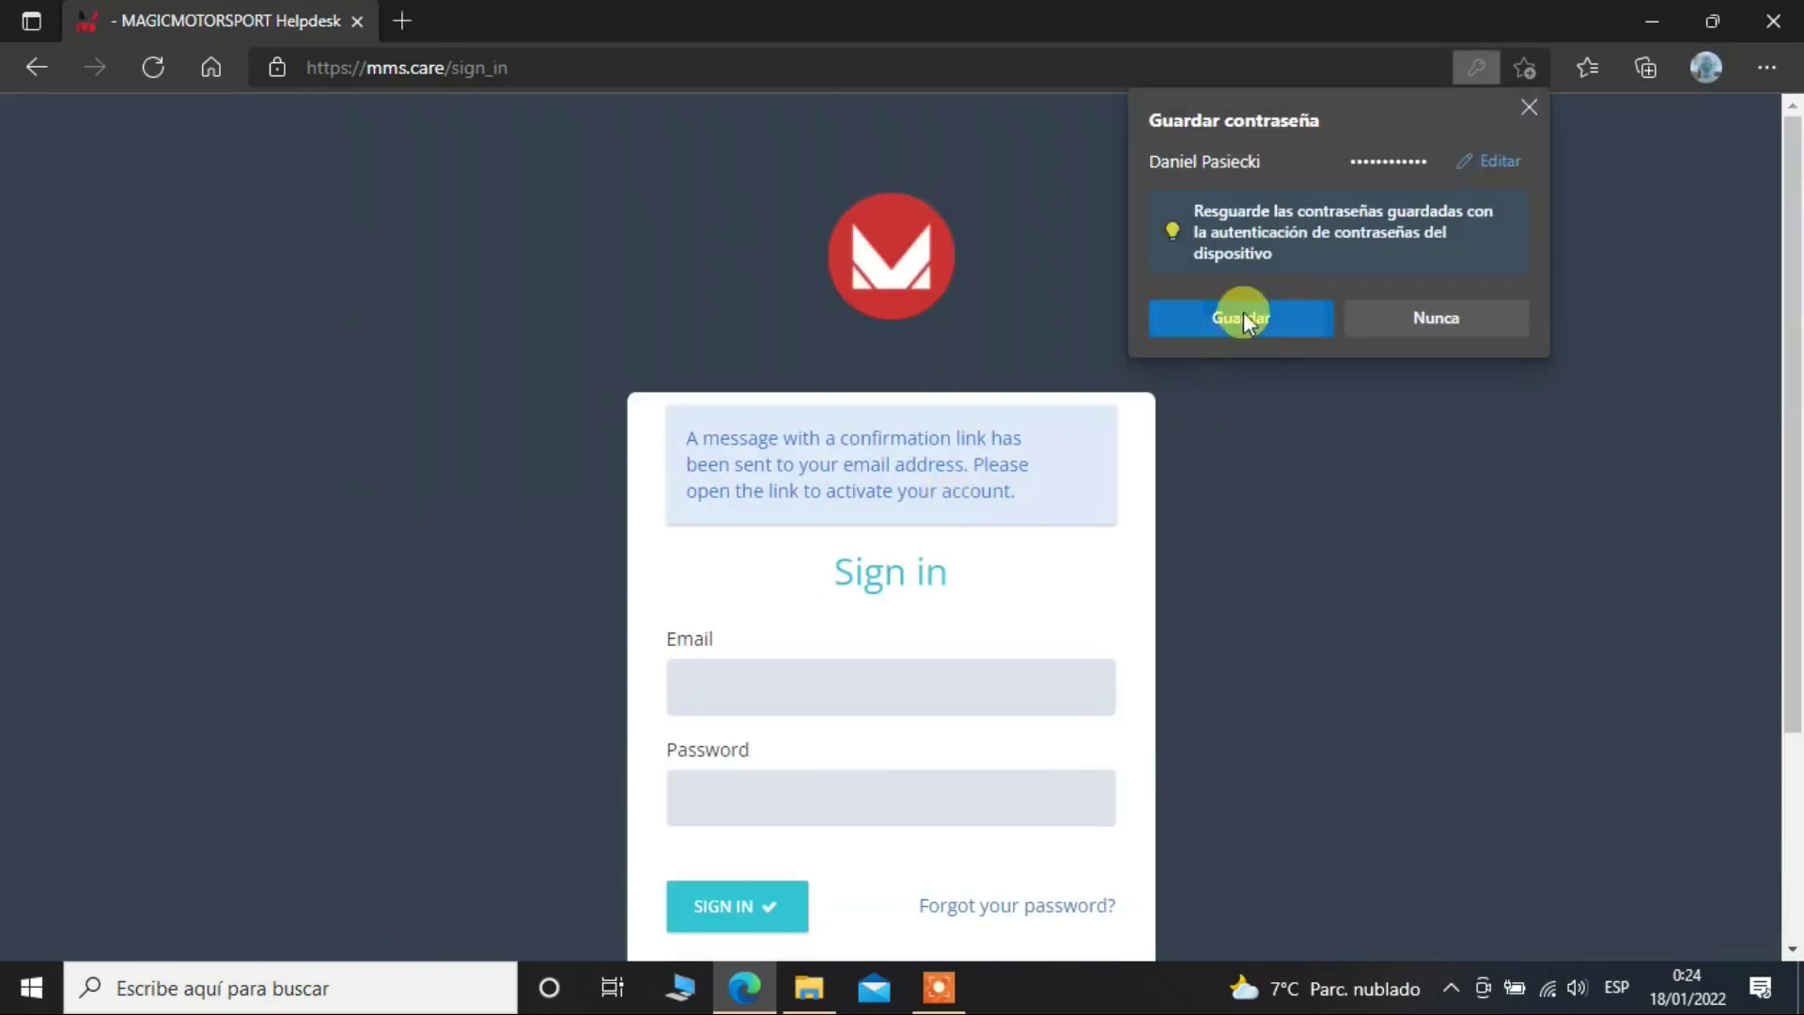
- Save the new login in Edge and sign in, getting an account-locked-by-Admin notice
{"action": "left_click", "coordinate": [1225, 320]}
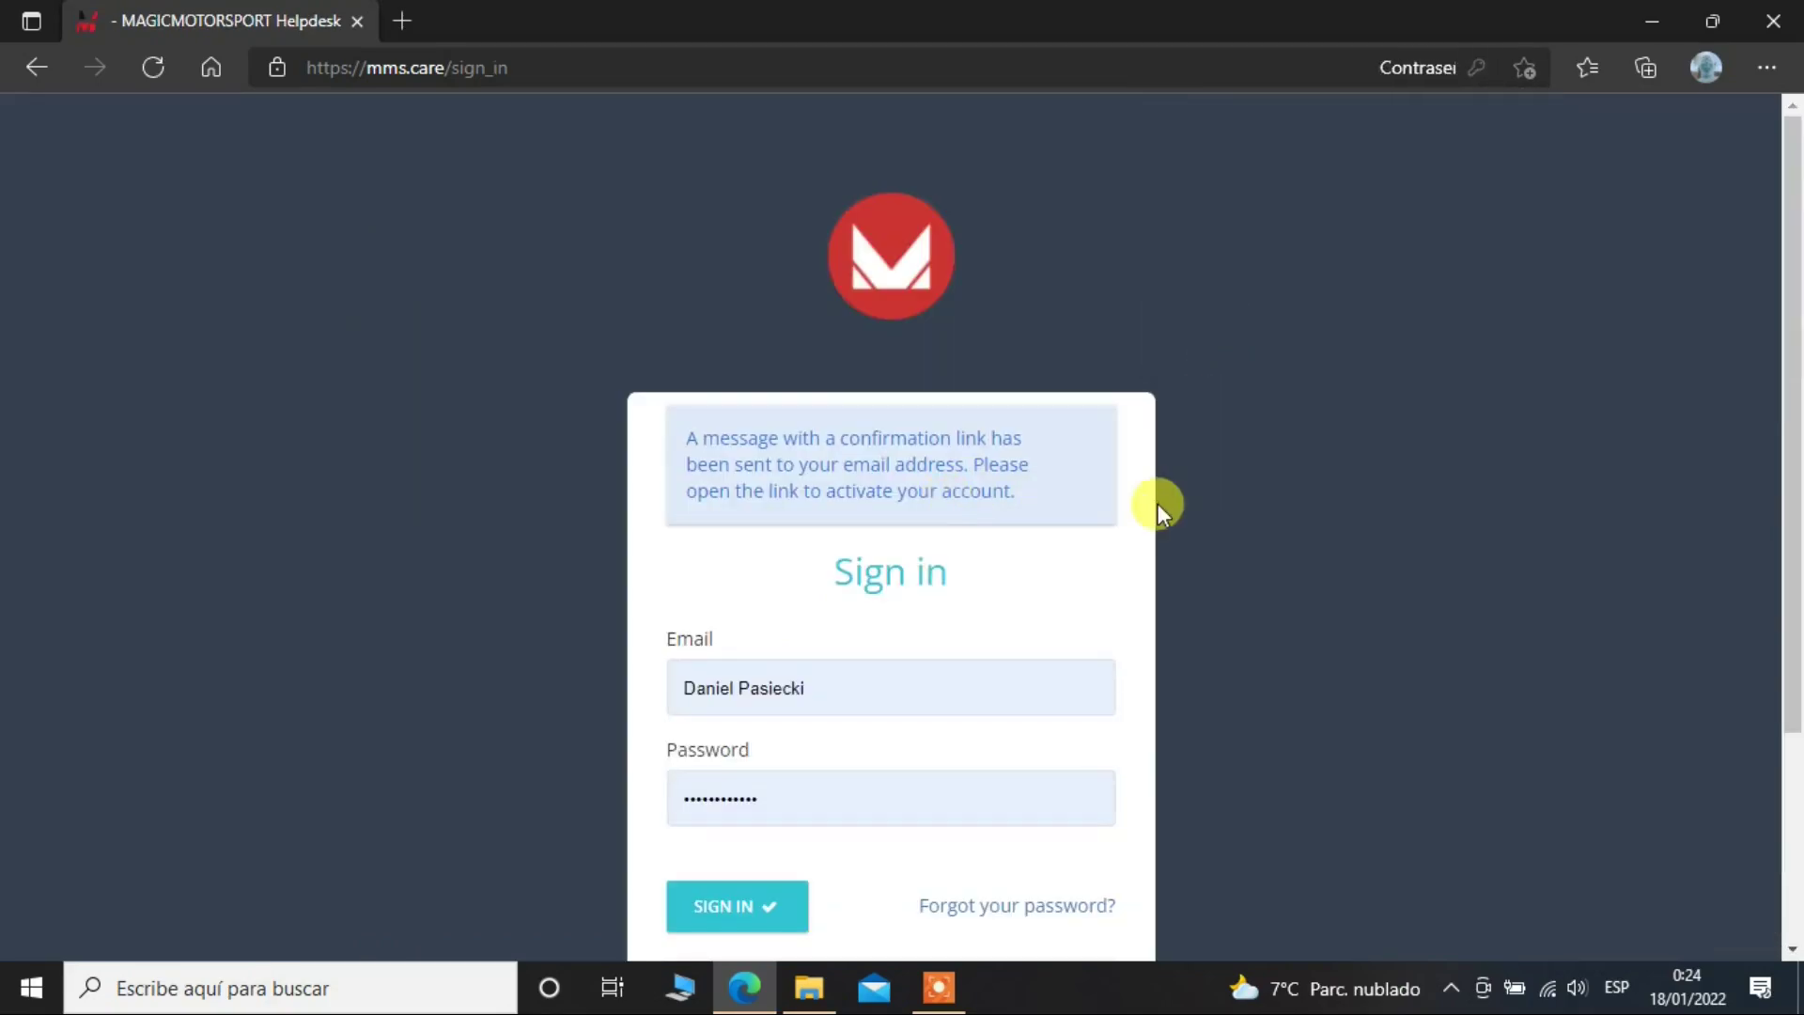
{"action": "scroll", "coordinate": [1043, 543], "scroll_direction": "down", "scroll_amount": 3}
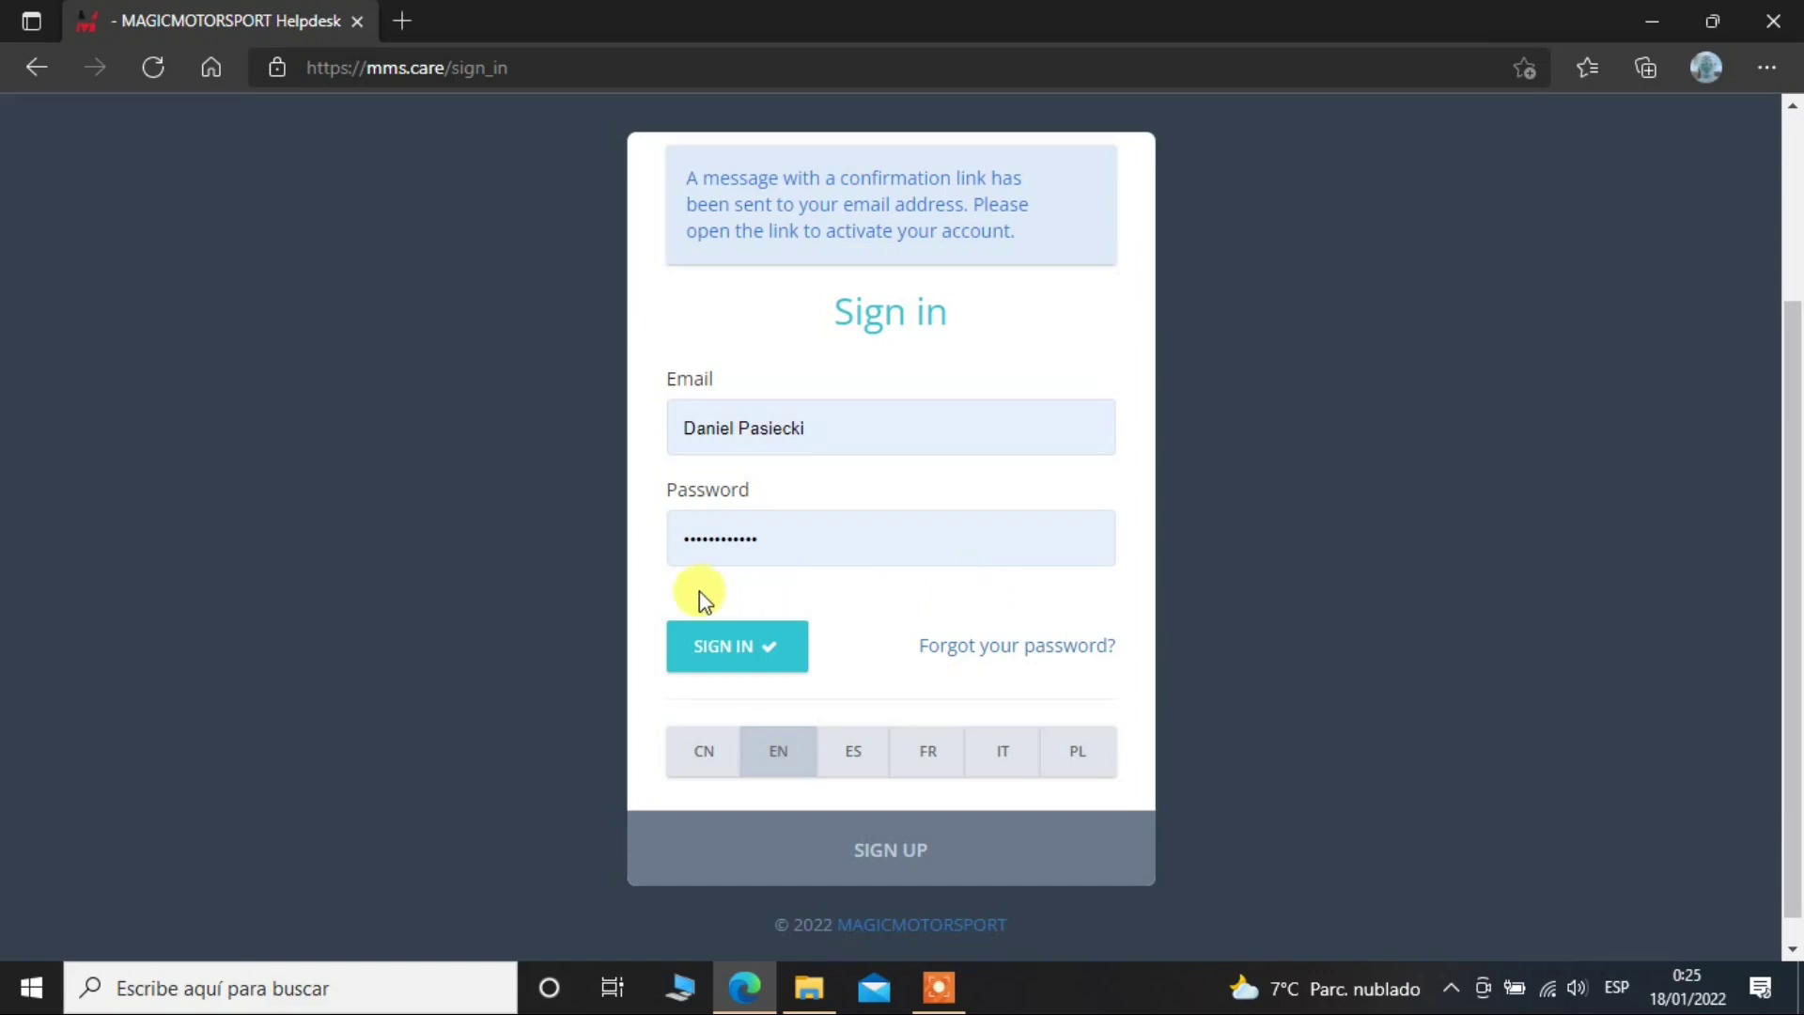
{"action": "left_click", "coordinate": [724, 651]}
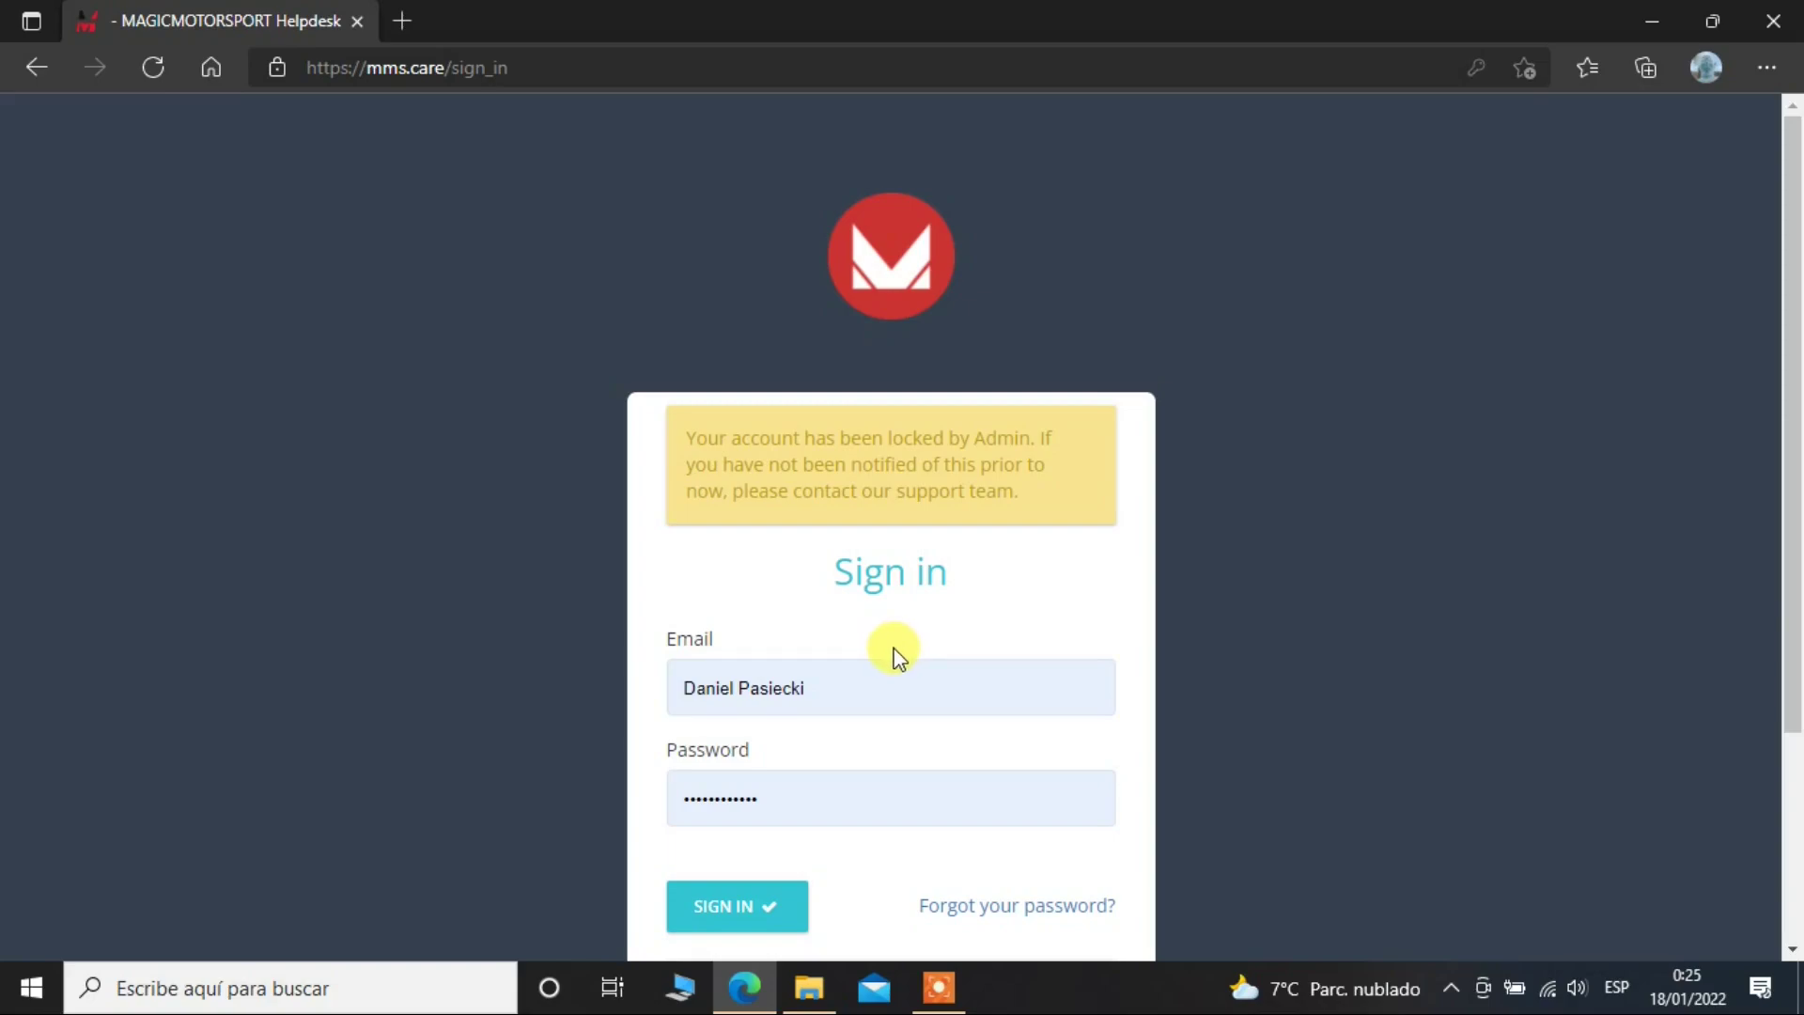
{"action": "scroll", "coordinate": [891, 646], "scroll_direction": "down", "scroll_amount": 3}
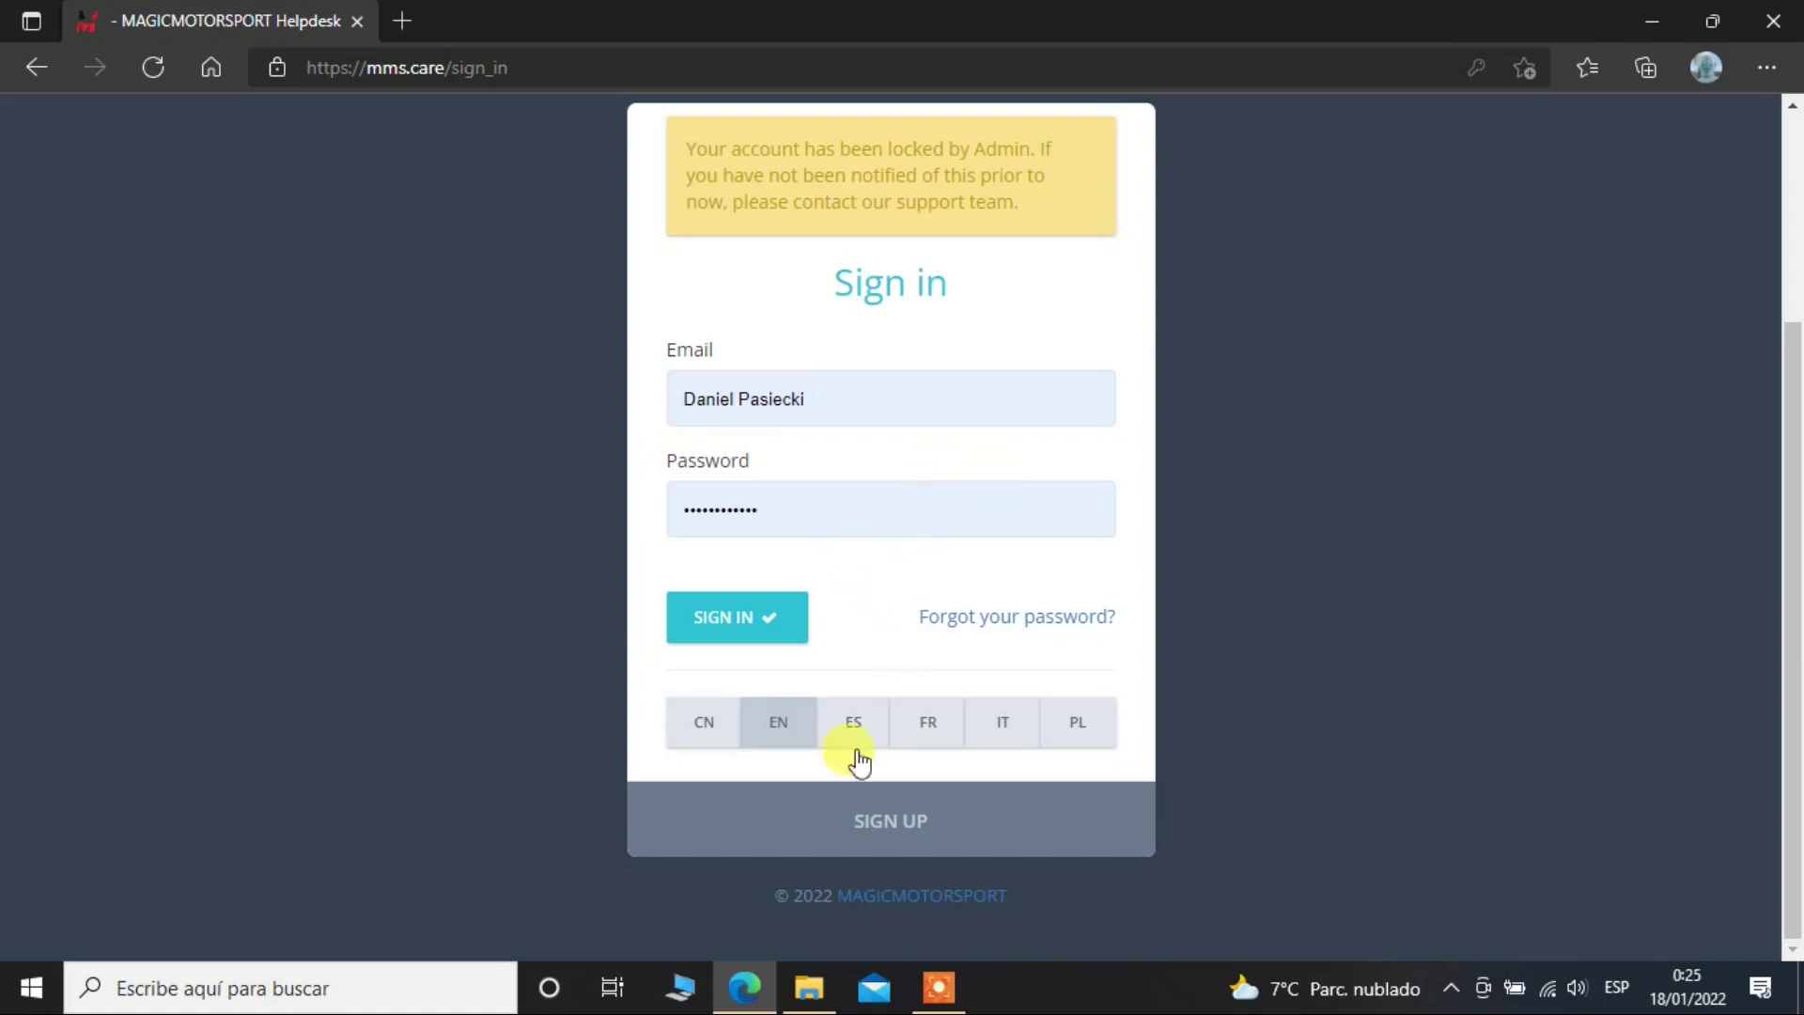
- Clear the e-mail field and autofill the saved login credentials
{"action": "left_click", "coordinate": [936, 987]}
{"action": "left_click", "coordinate": [934, 947]}
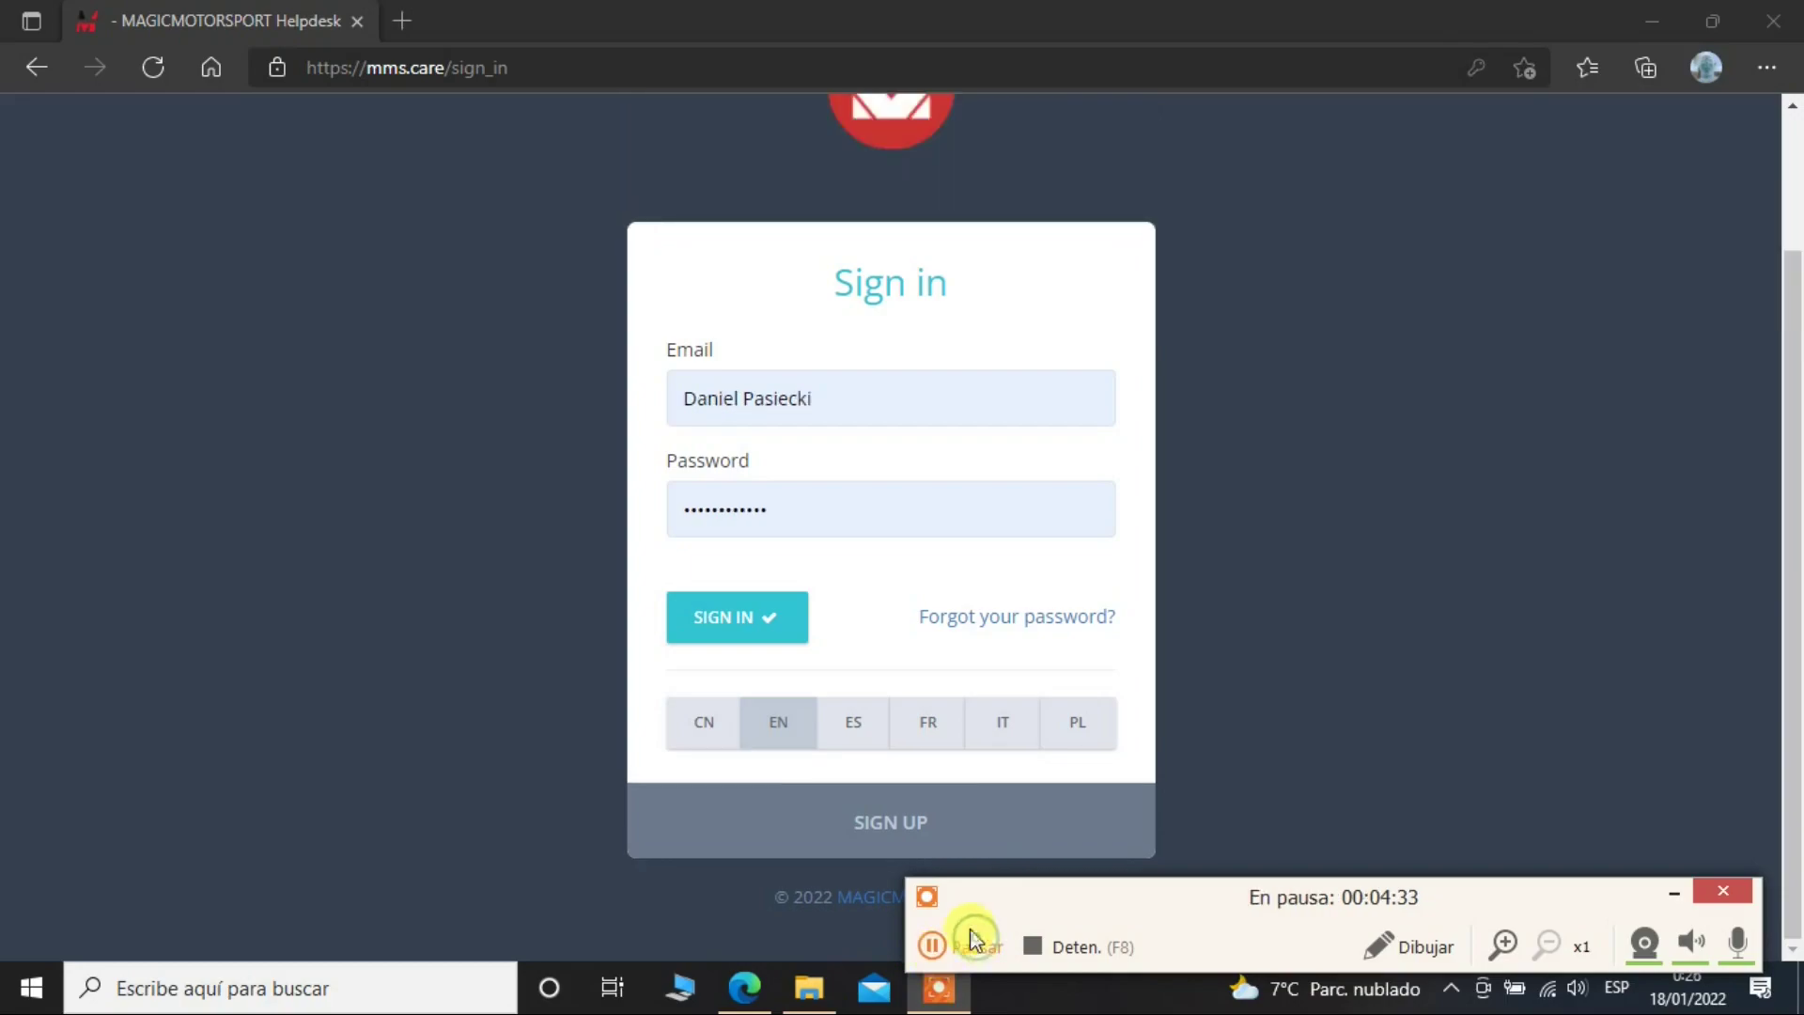
{"action": "left_click", "coordinate": [938, 945]}
{"action": "left_click", "coordinate": [908, 407]}
{"action": "triple_click", "coordinate": [909, 407]}
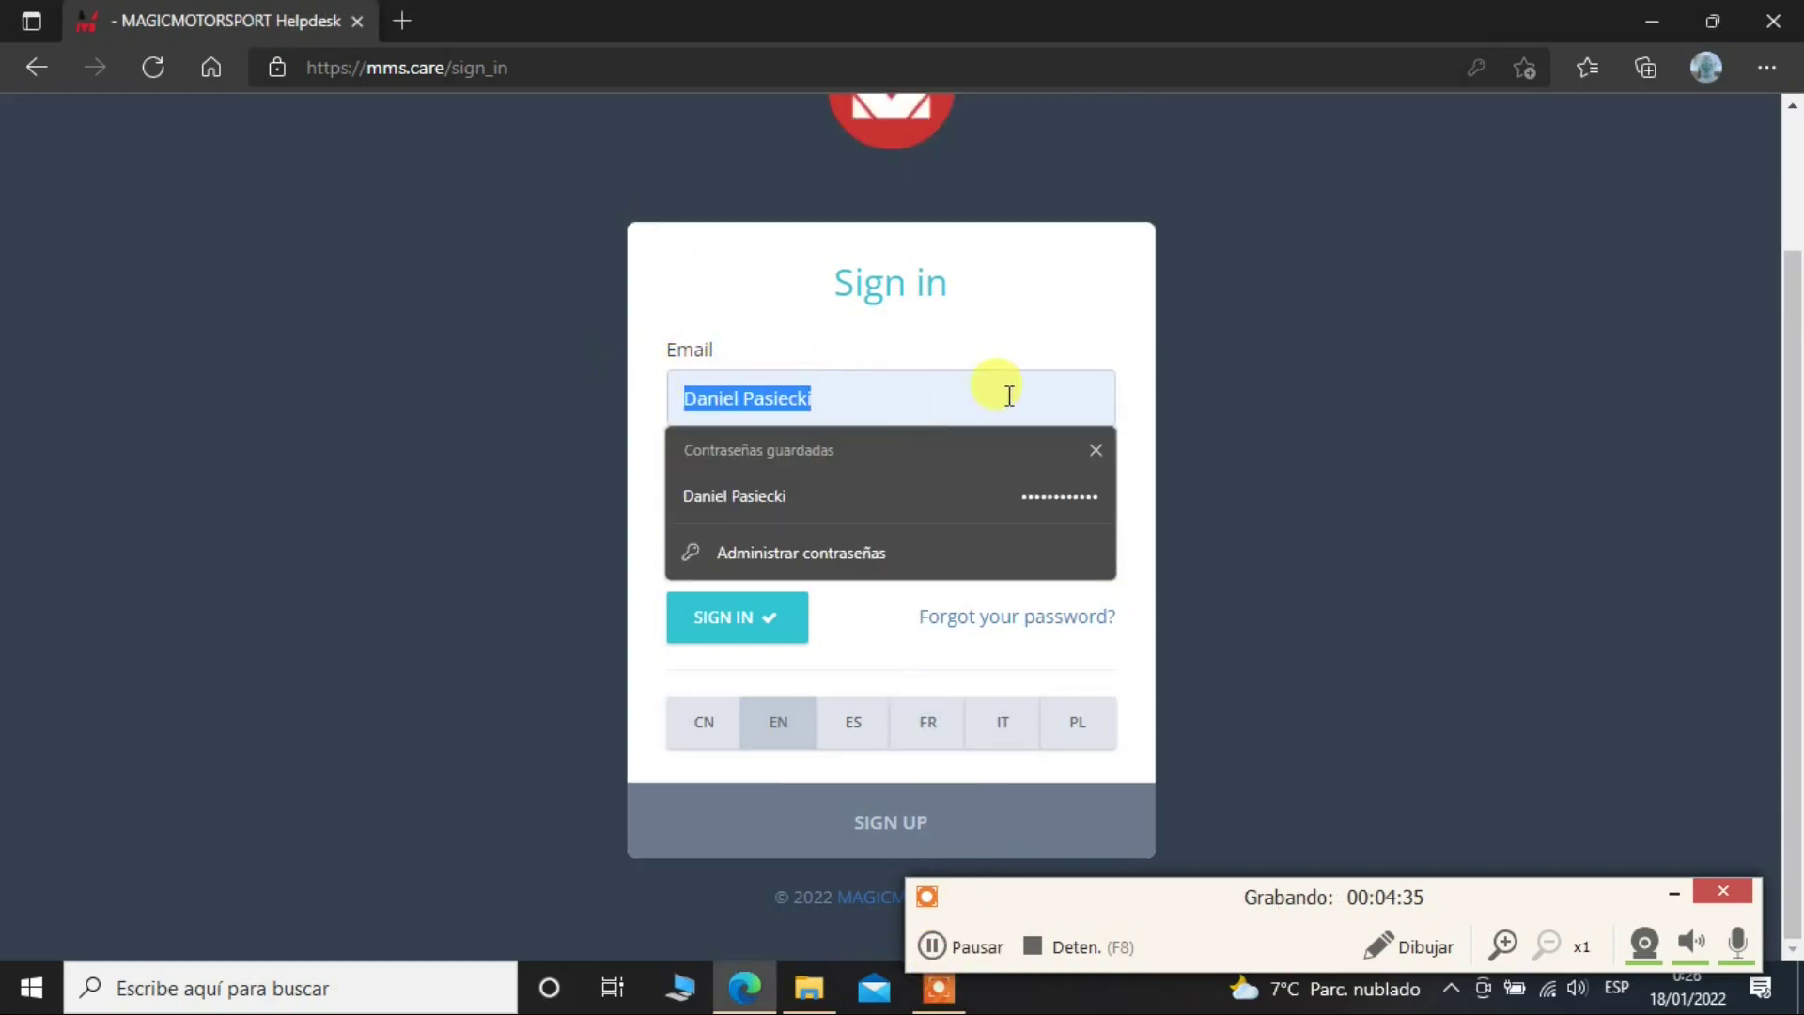
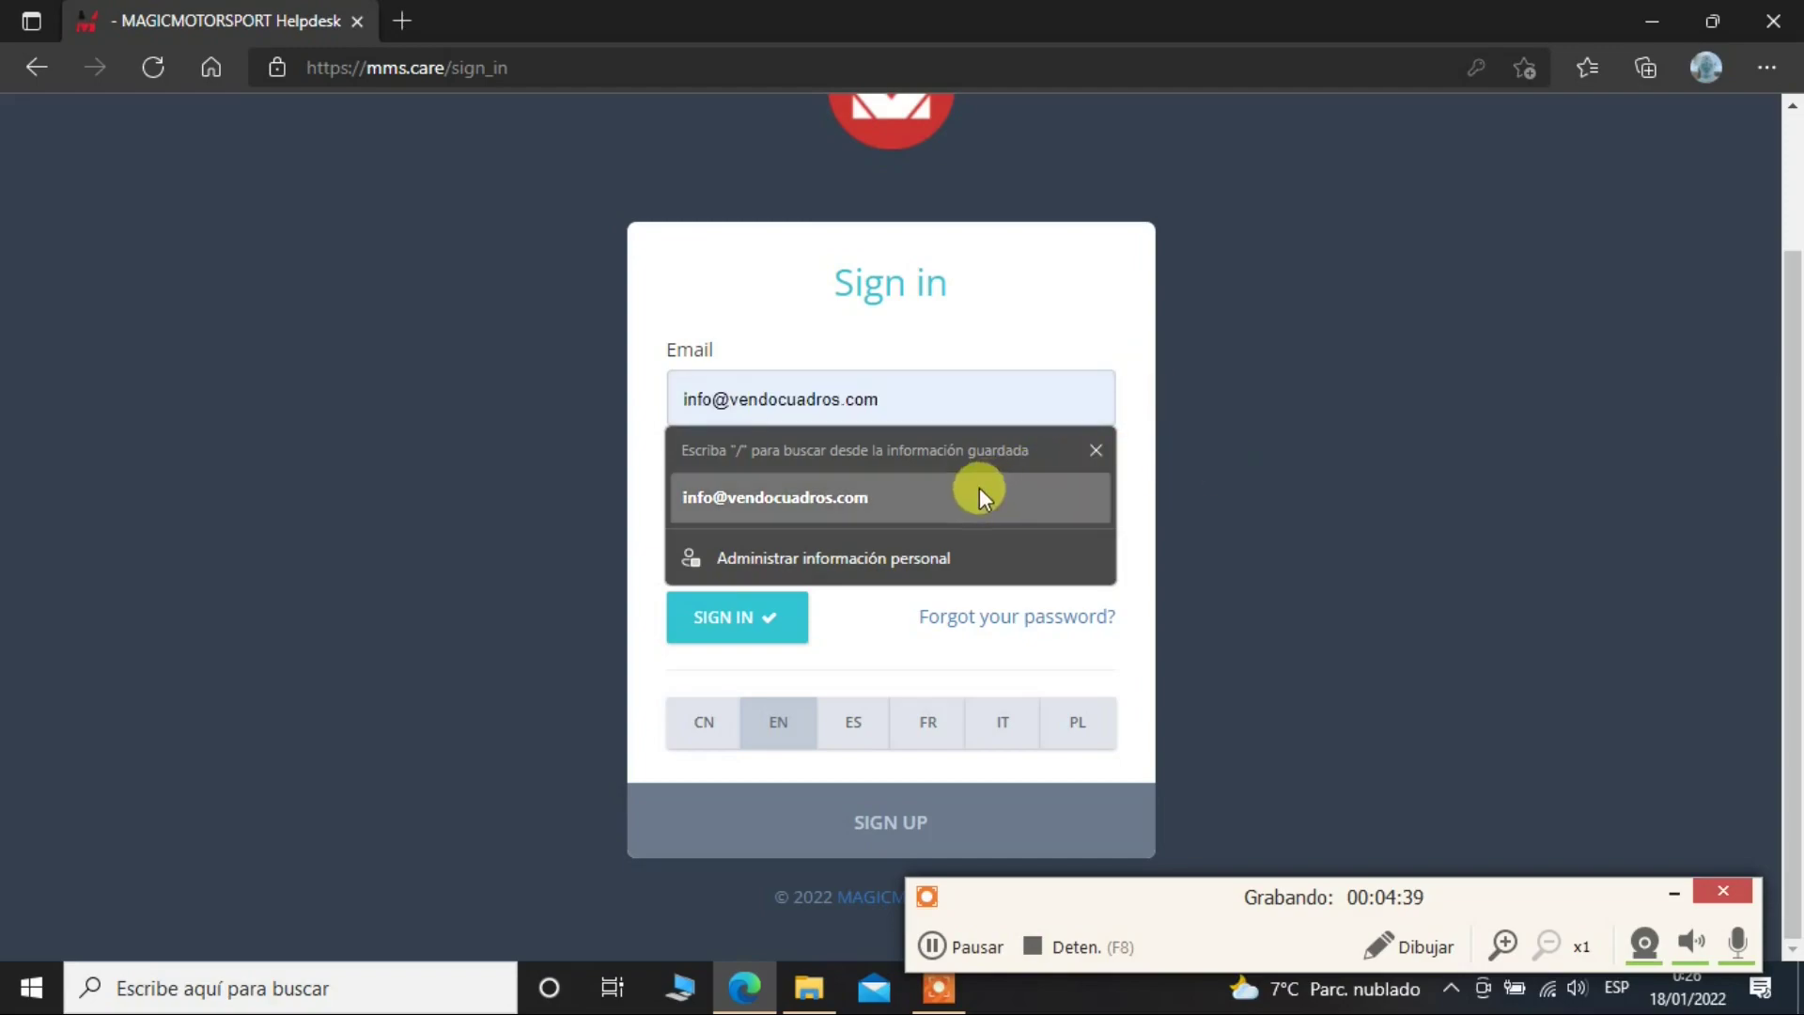
{"action": "left_click", "coordinate": [979, 493]}
- Replace the stored password with the correct account password and sign in
{"action": "left_click", "coordinate": [806, 497]}
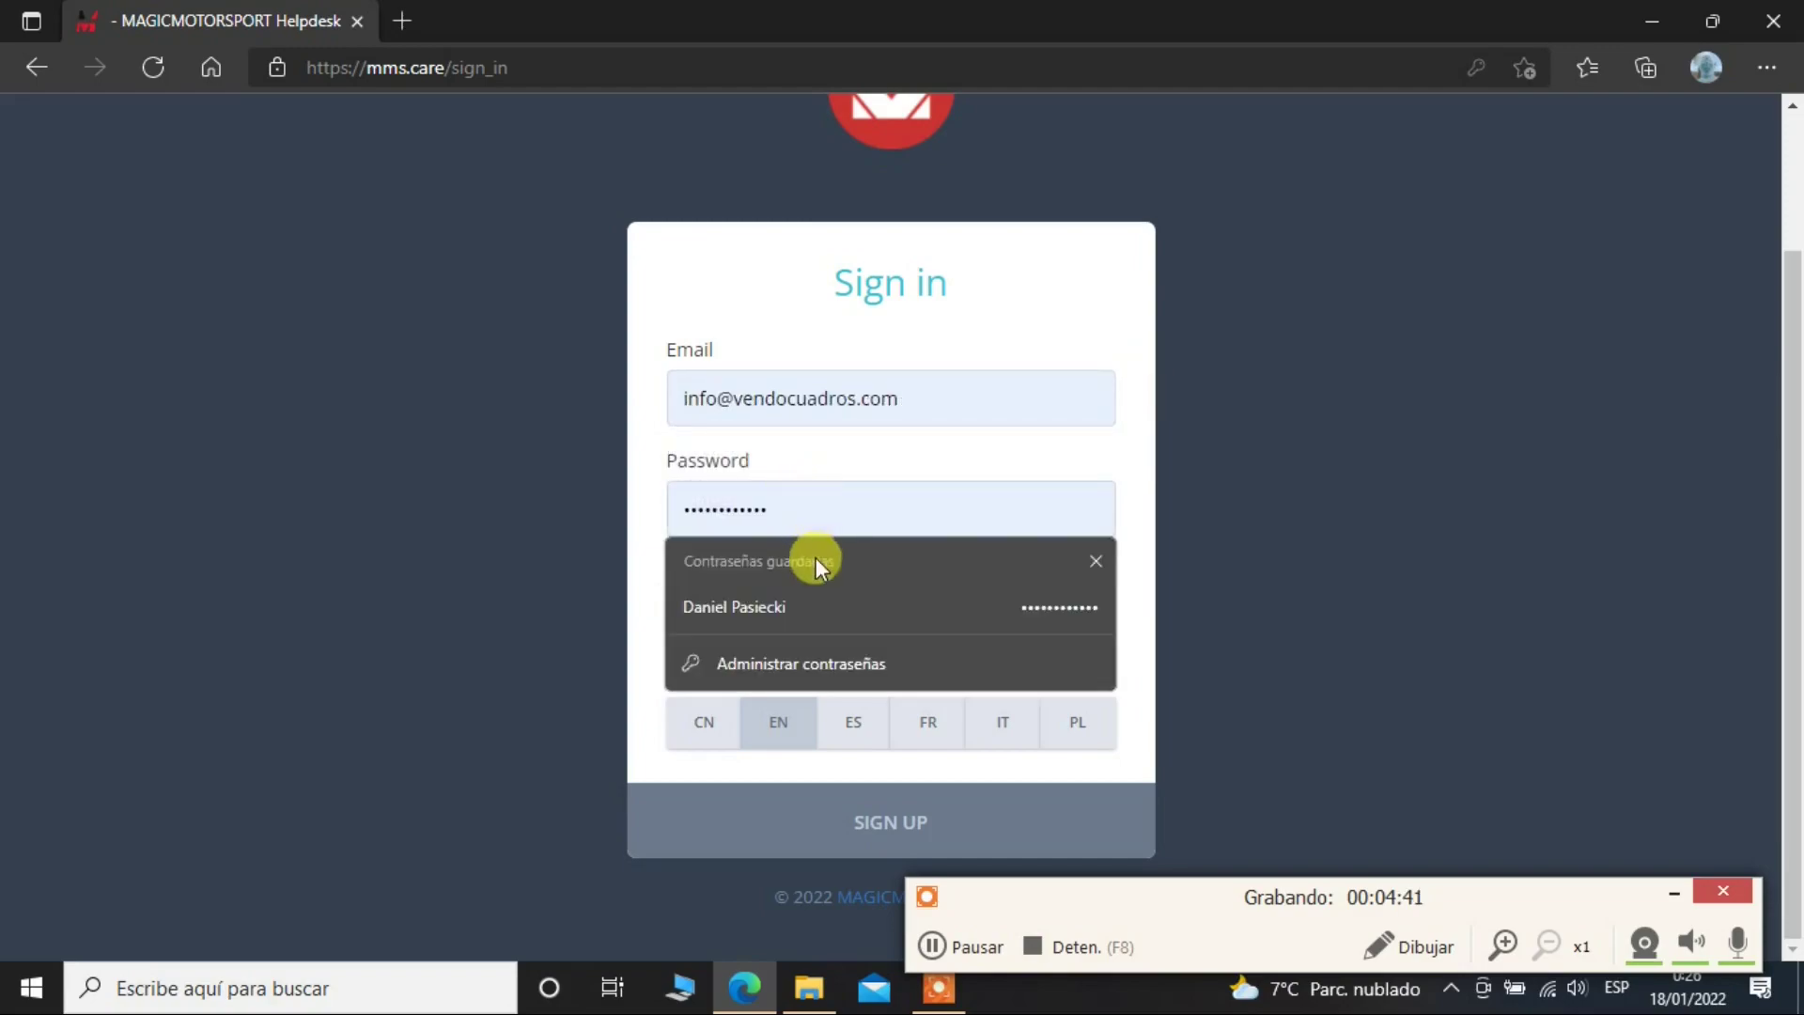
{"action": "left_click_drag", "start_coordinate": [819, 511], "coordinate": [685, 524]}
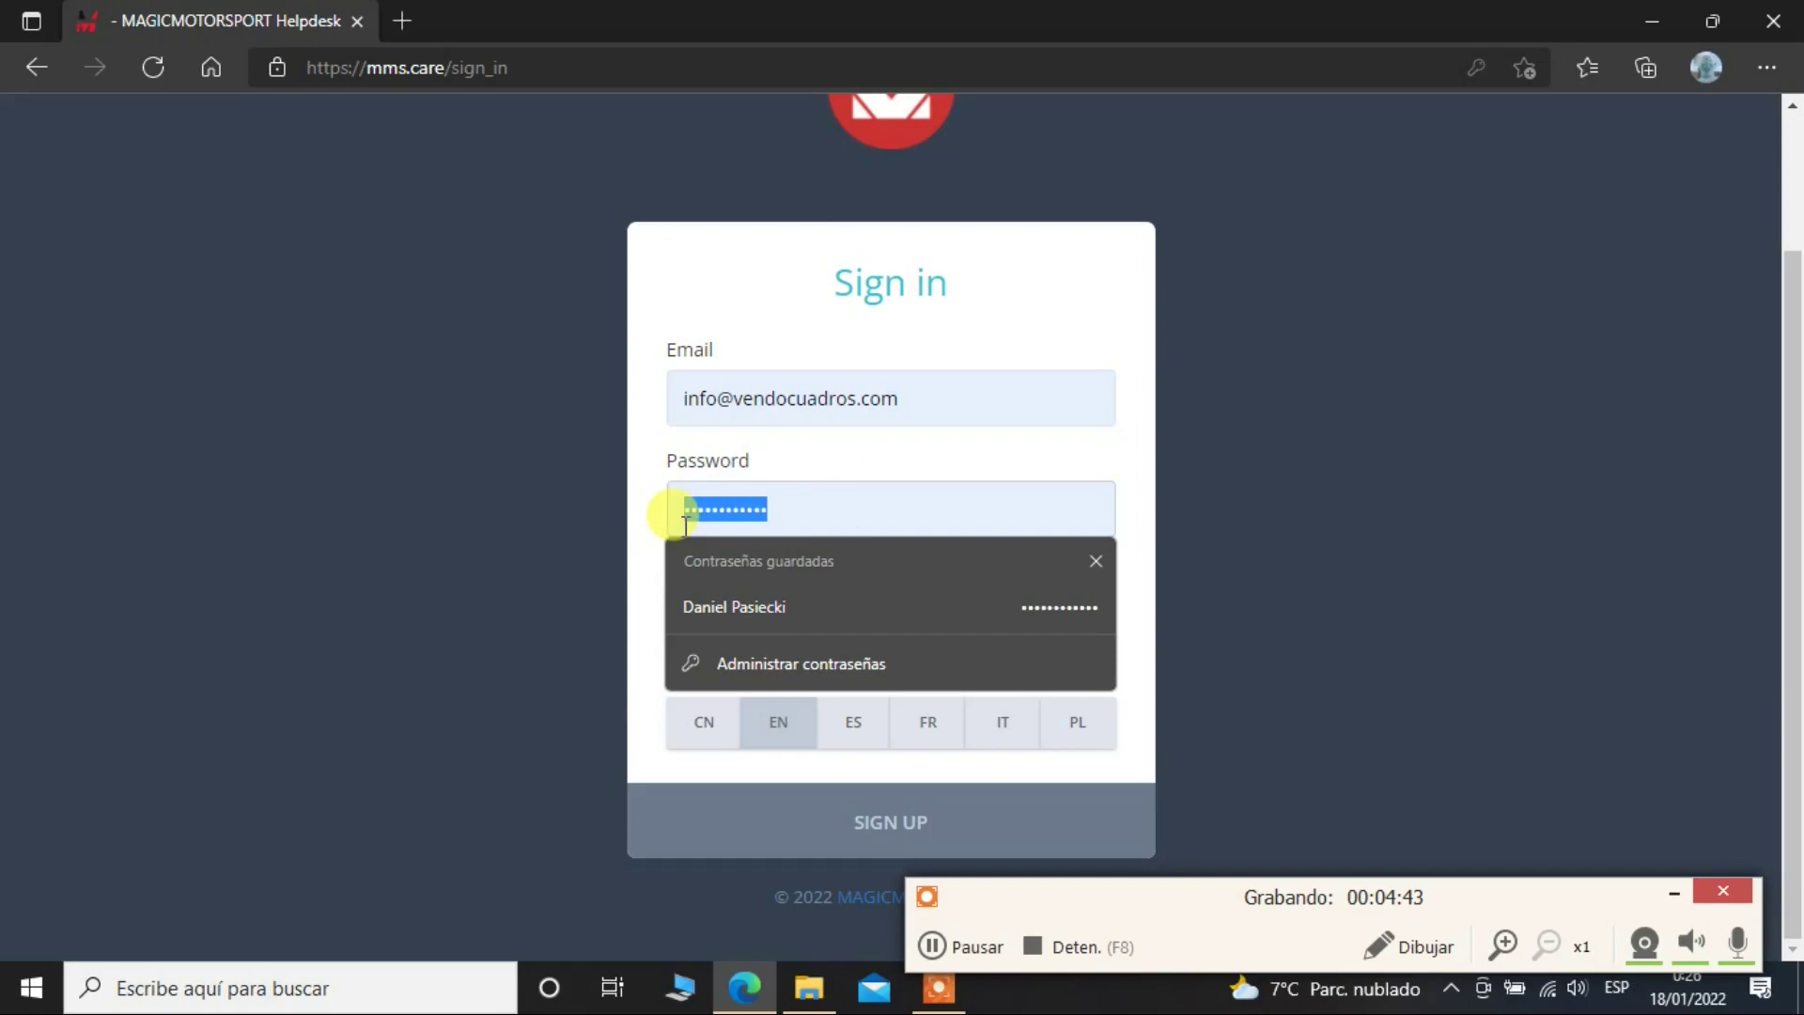
{"action": "key", "text": "BackSpace"}
{"action": "type", "text": "•••••••"}
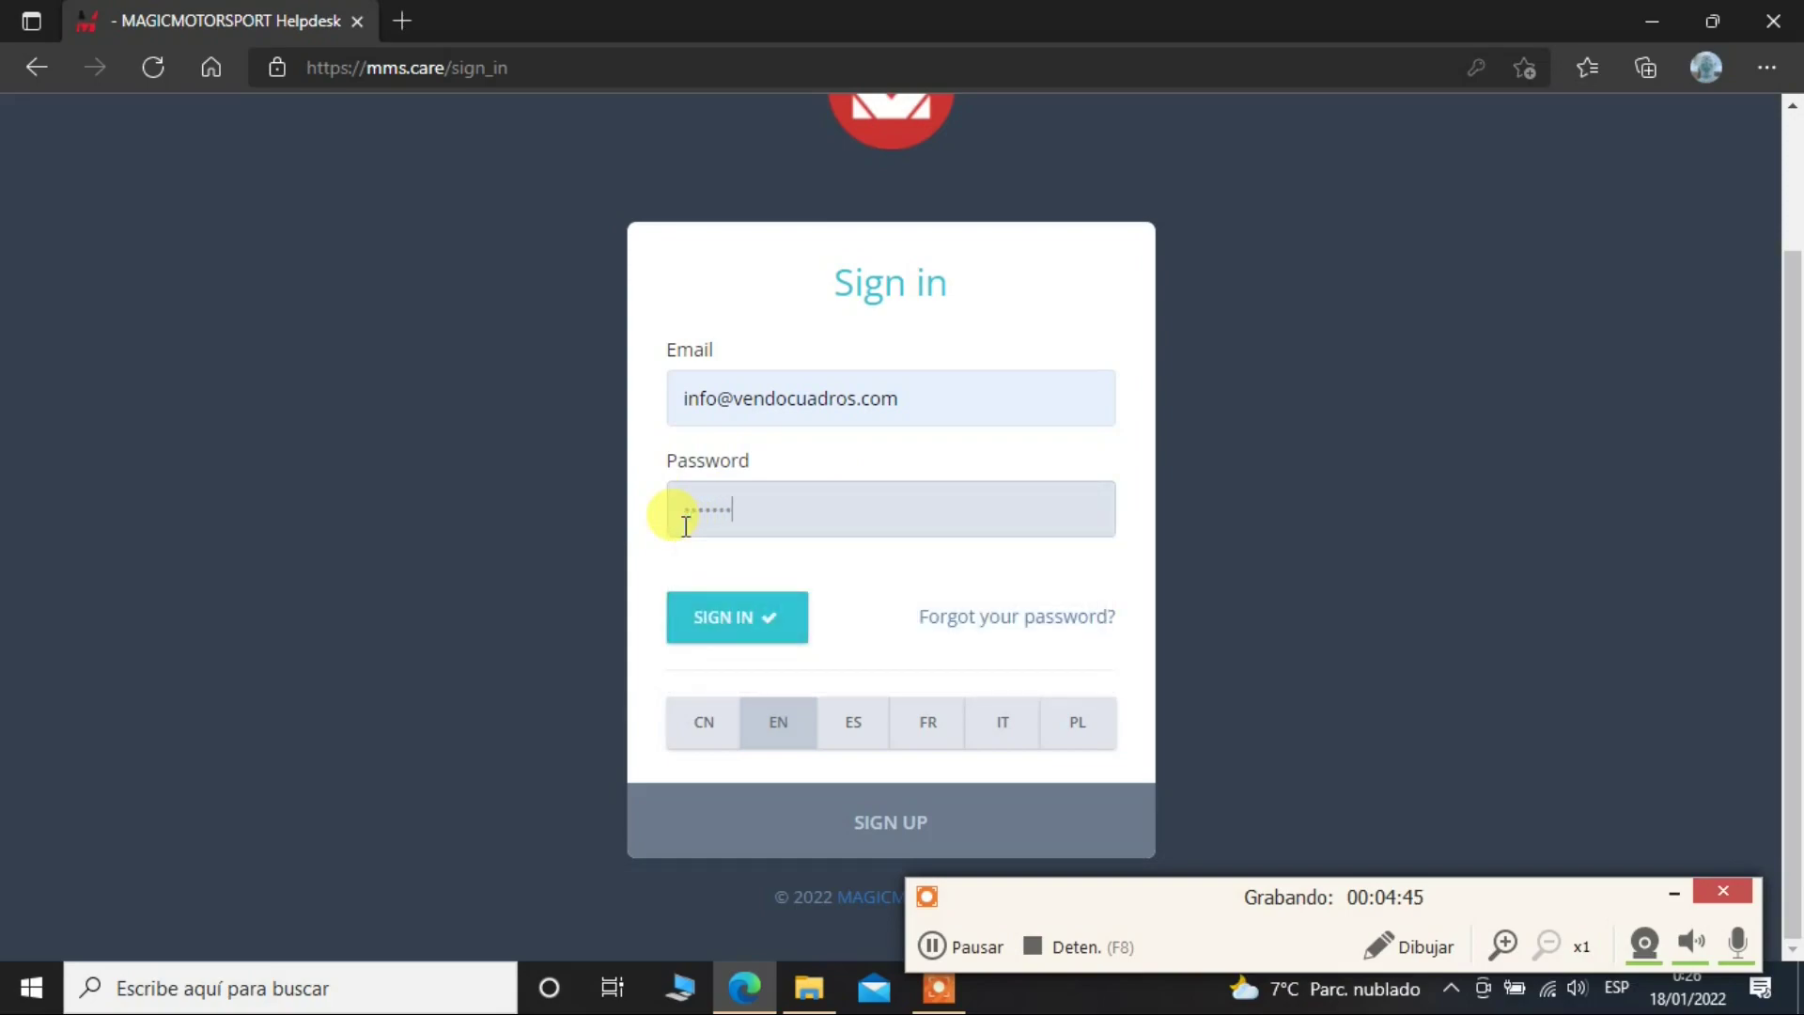
{"action": "type", "text": "•••••"}
{"action": "left_click", "coordinate": [724, 620]}
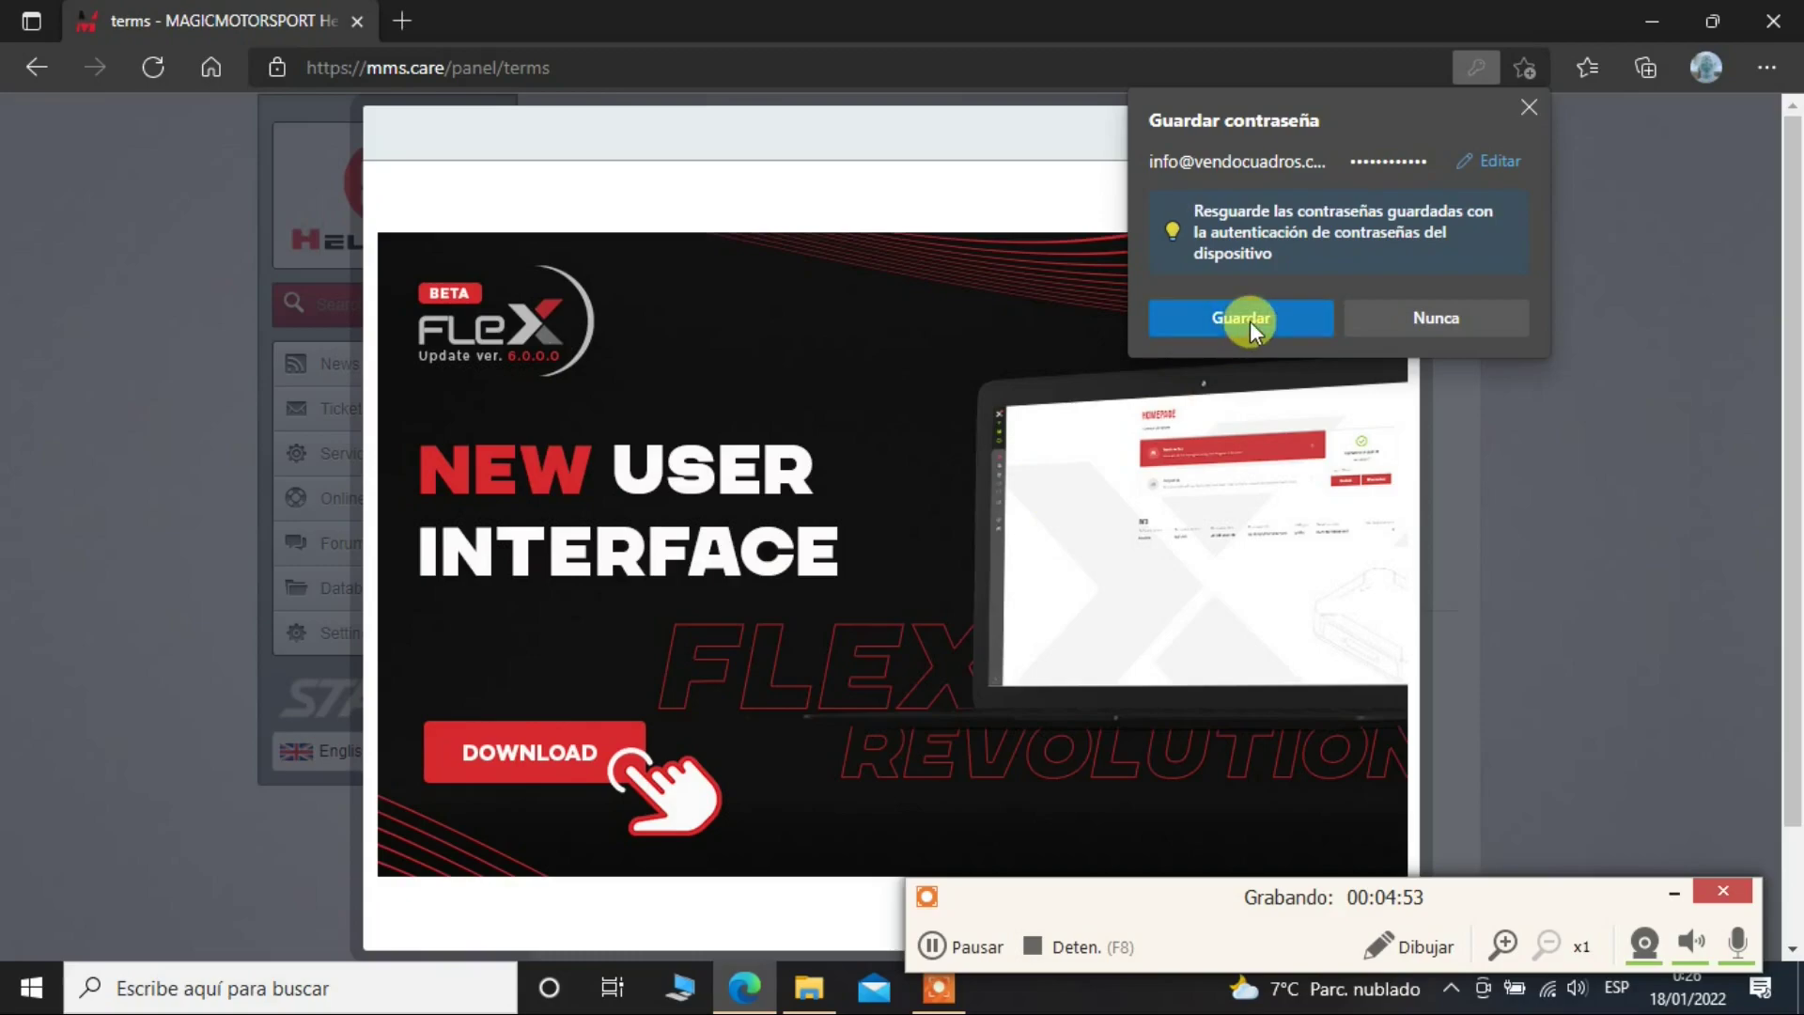
- Save the password in Edge and close the FLEX promotion popup
{"action": "left_click", "coordinate": [1243, 318]}
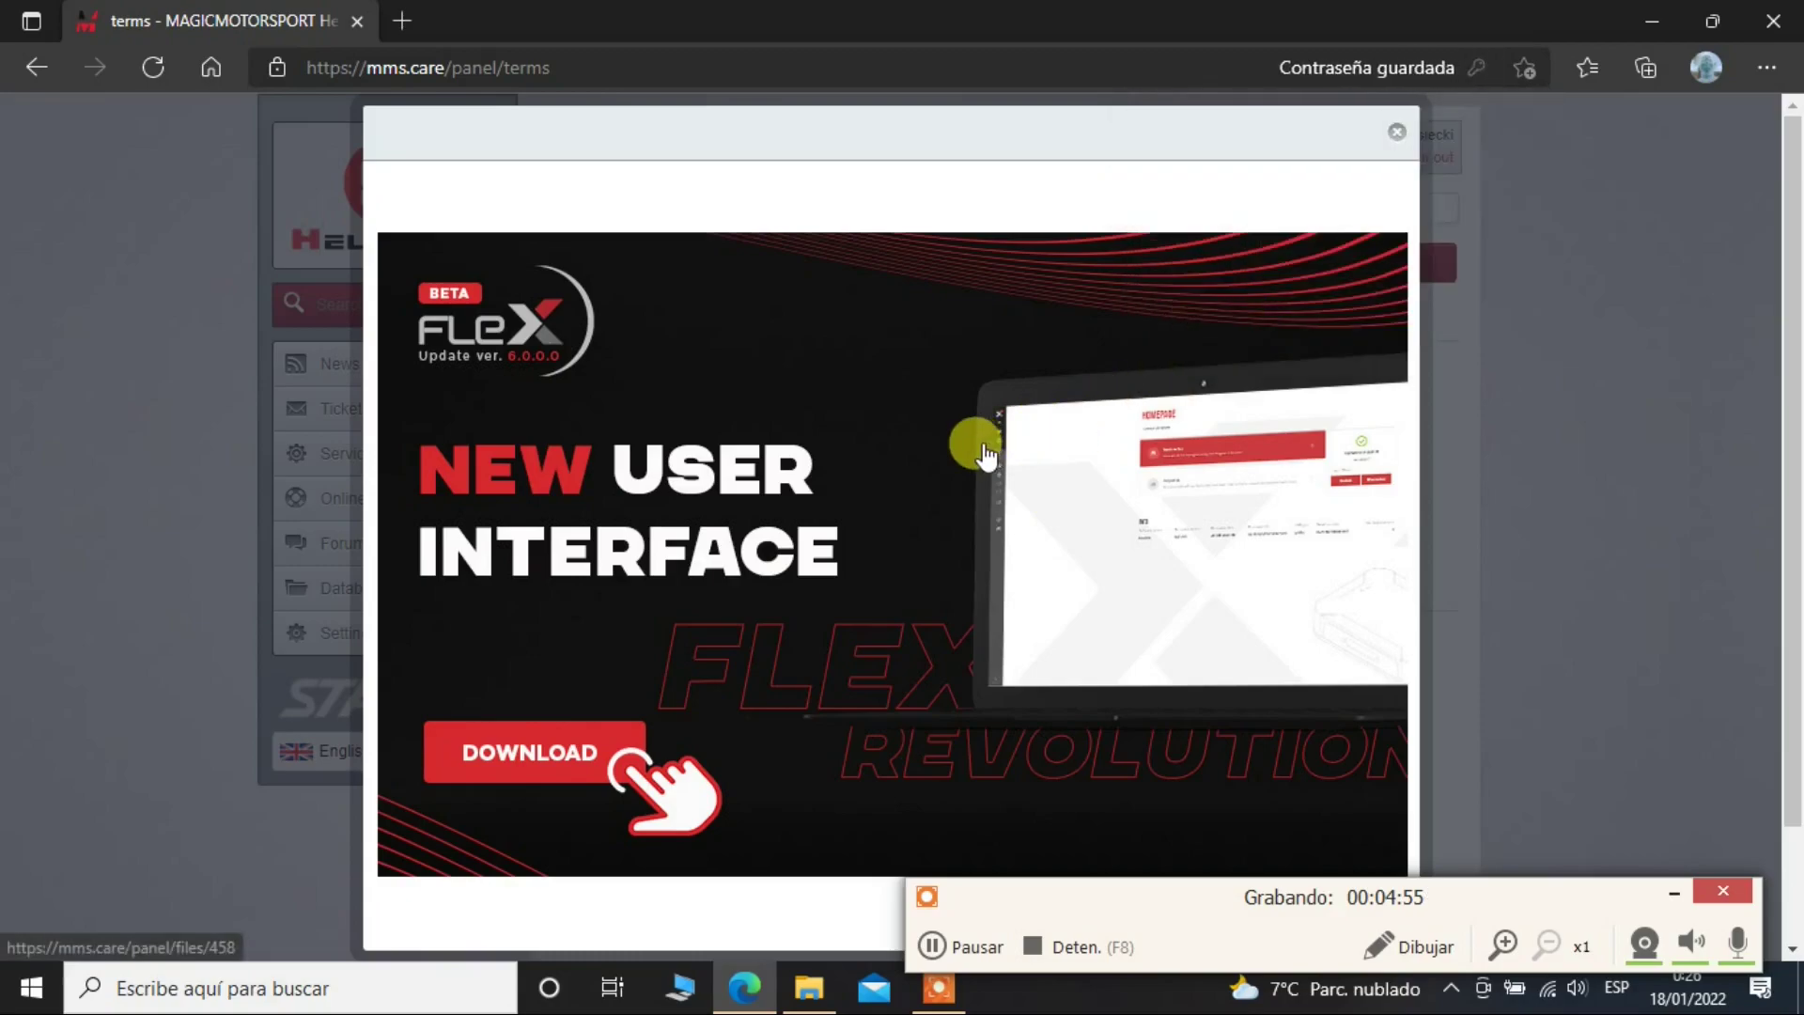
{"action": "scroll", "coordinate": [979, 444], "scroll_direction": "down", "scroll_amount": 1}
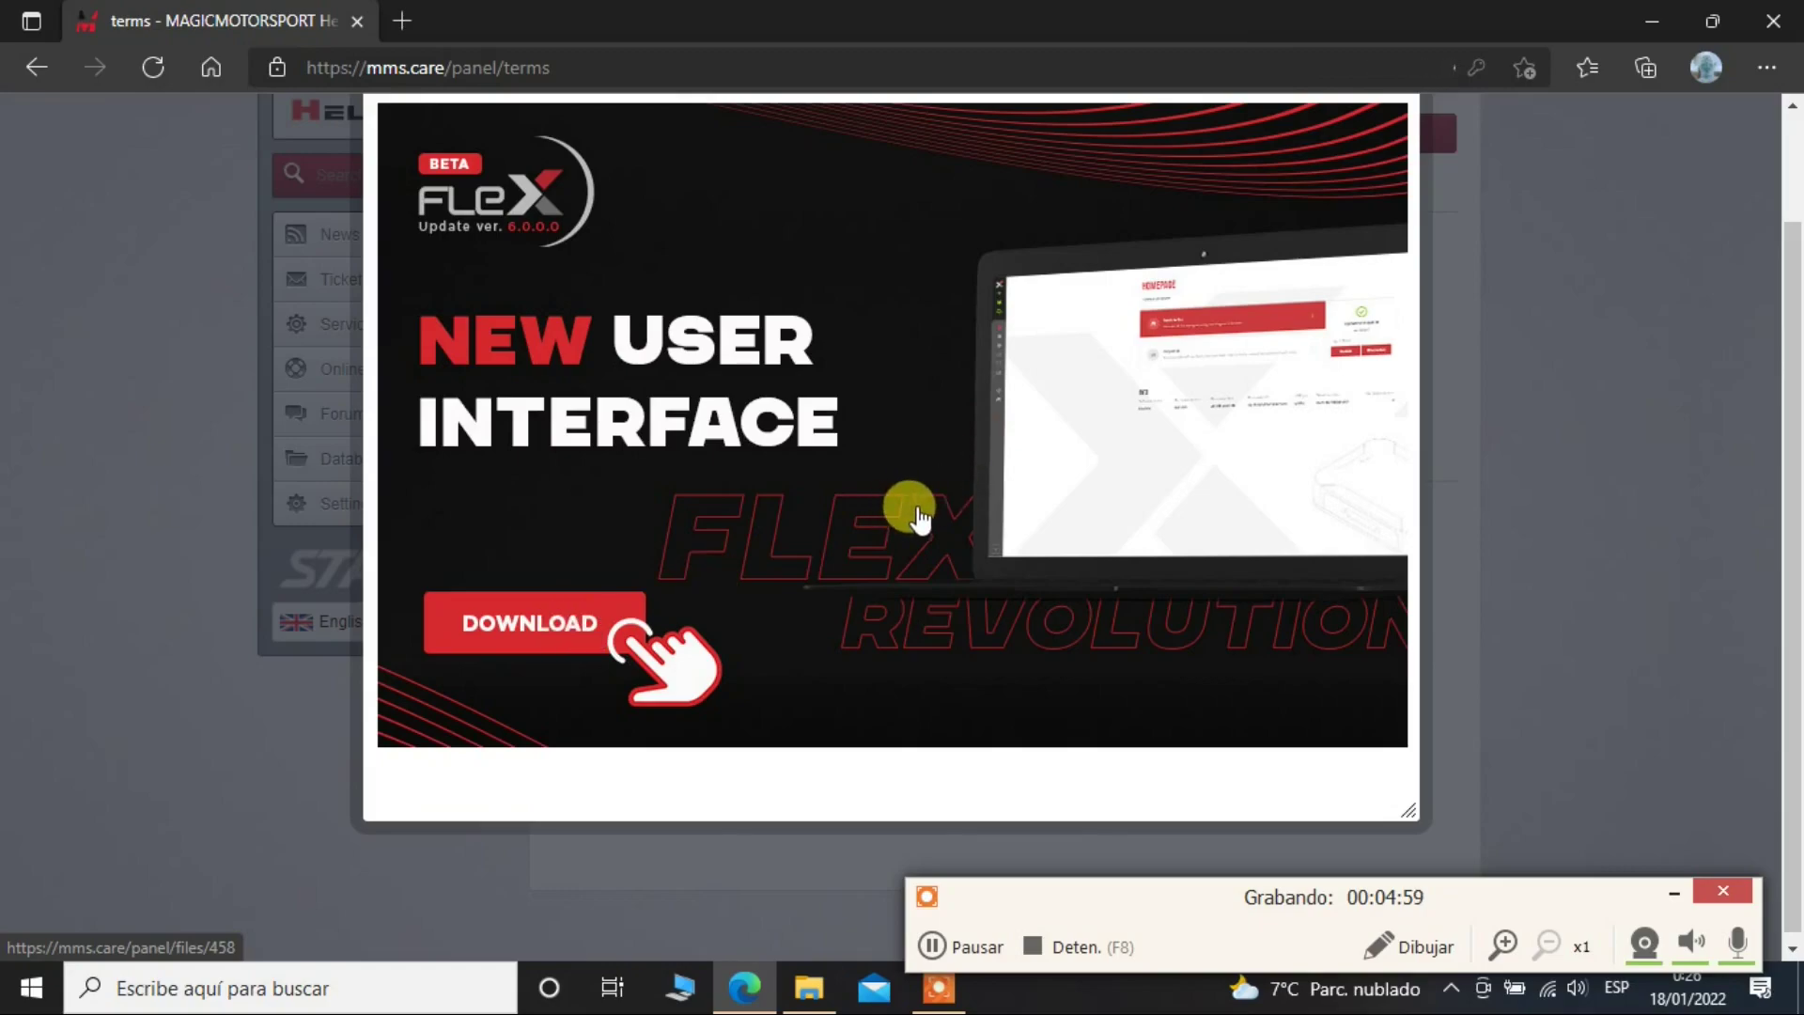
{"action": "scroll", "coordinate": [919, 515], "scroll_direction": "up", "scroll_amount": 1}
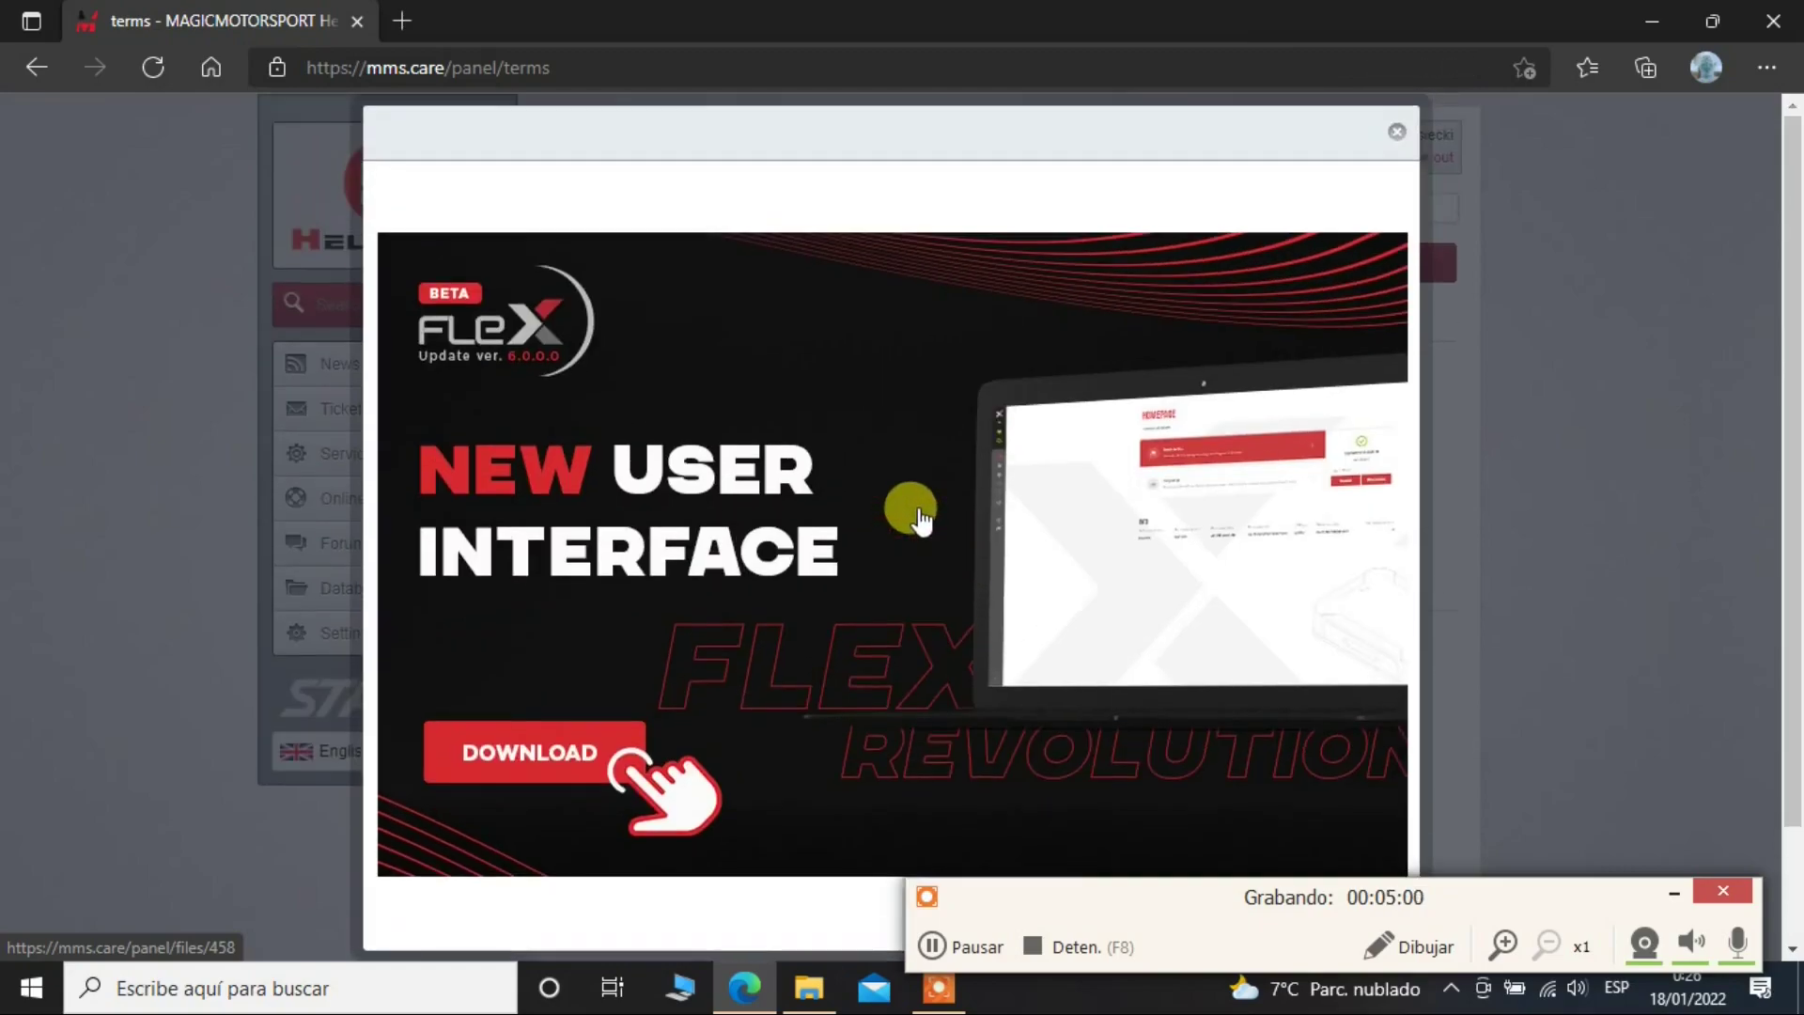
{"action": "left_click", "coordinate": [1397, 132]}
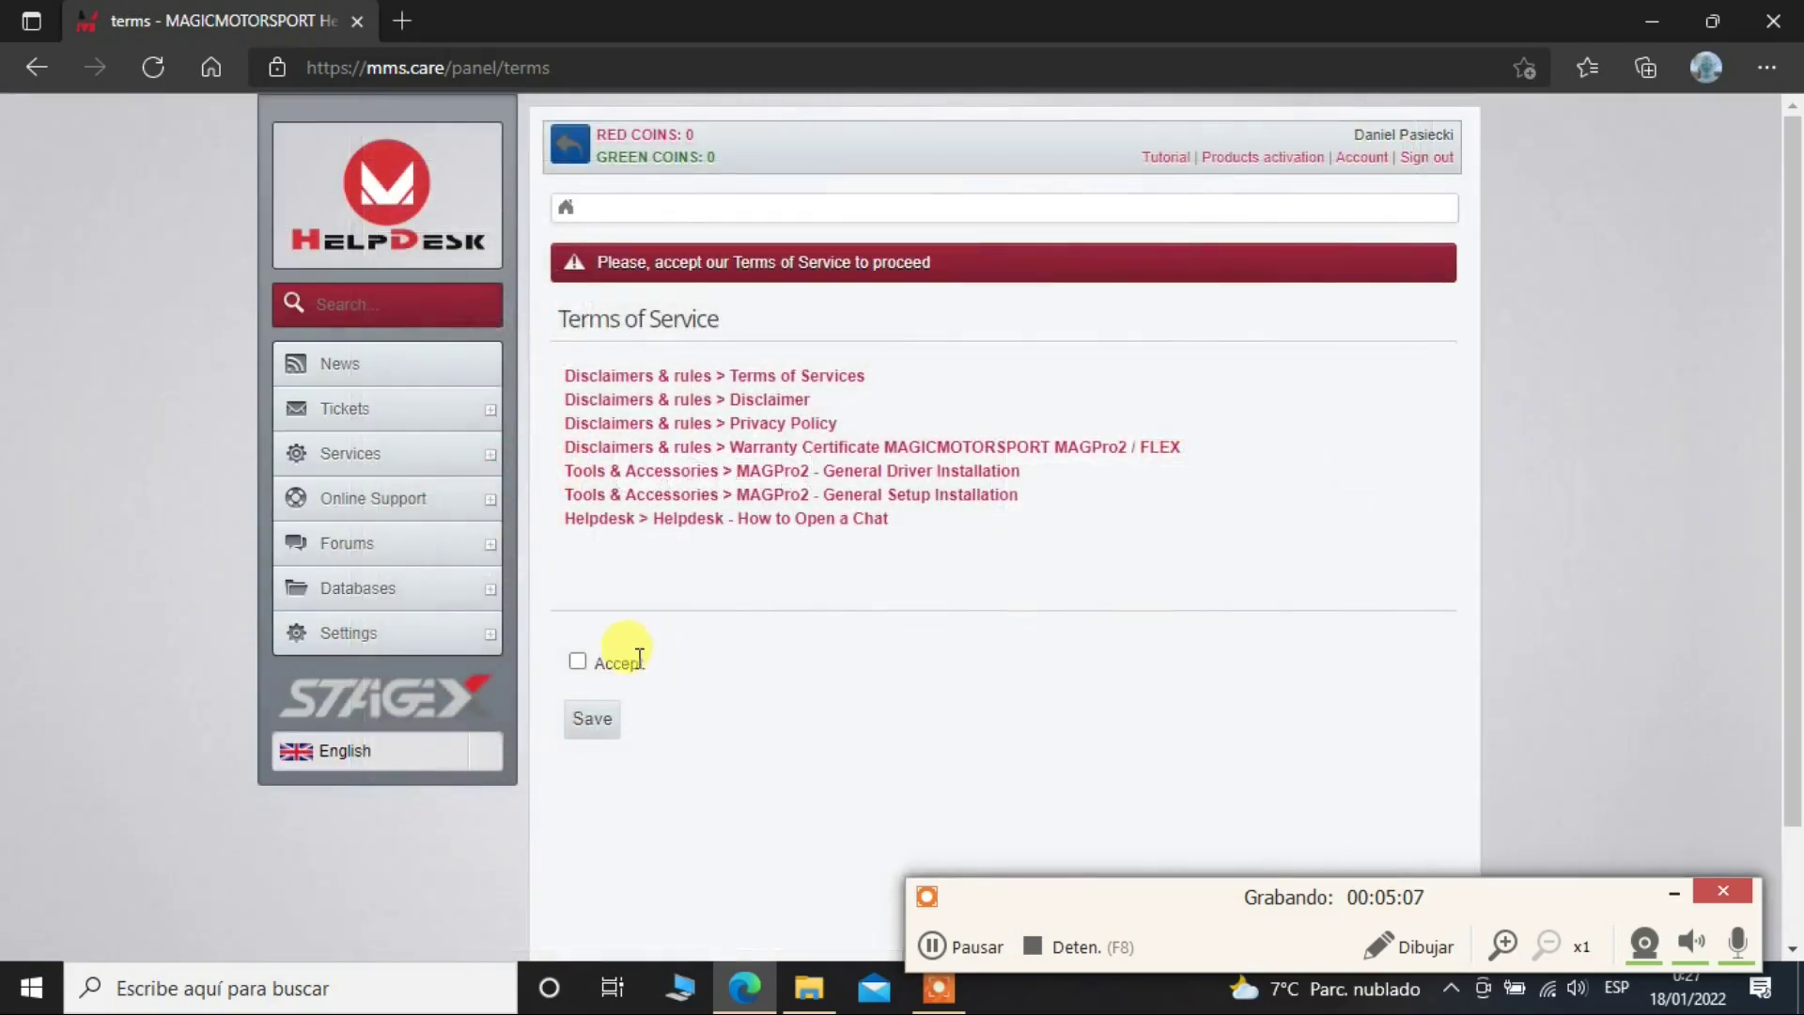
- Tick the Accept checkbox under the Terms of Service
{"action": "left_click", "coordinate": [576, 661]}
- Submit the terms, then consent to marketing, software-update newsletters and required services on the GDPR page, and save
{"action": "left_click", "coordinate": [589, 736]}
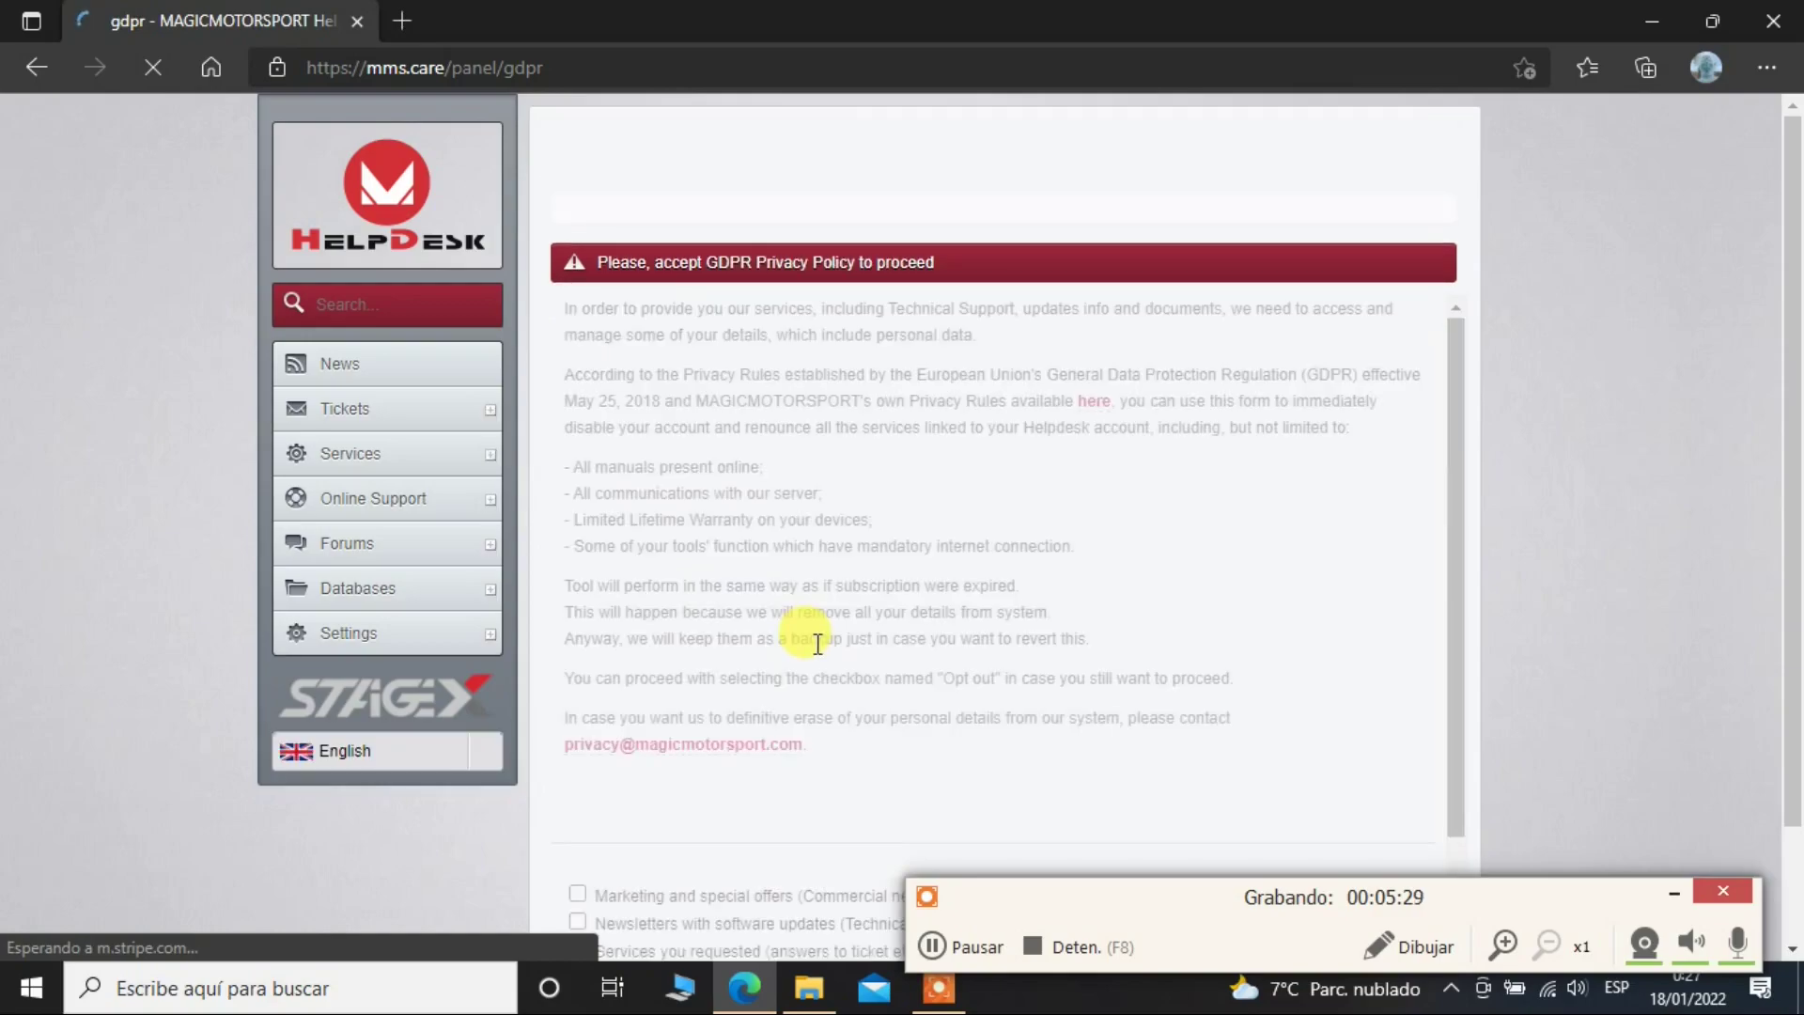
{"action": "scroll", "coordinate": [869, 612], "scroll_direction": "down", "scroll_amount": 2}
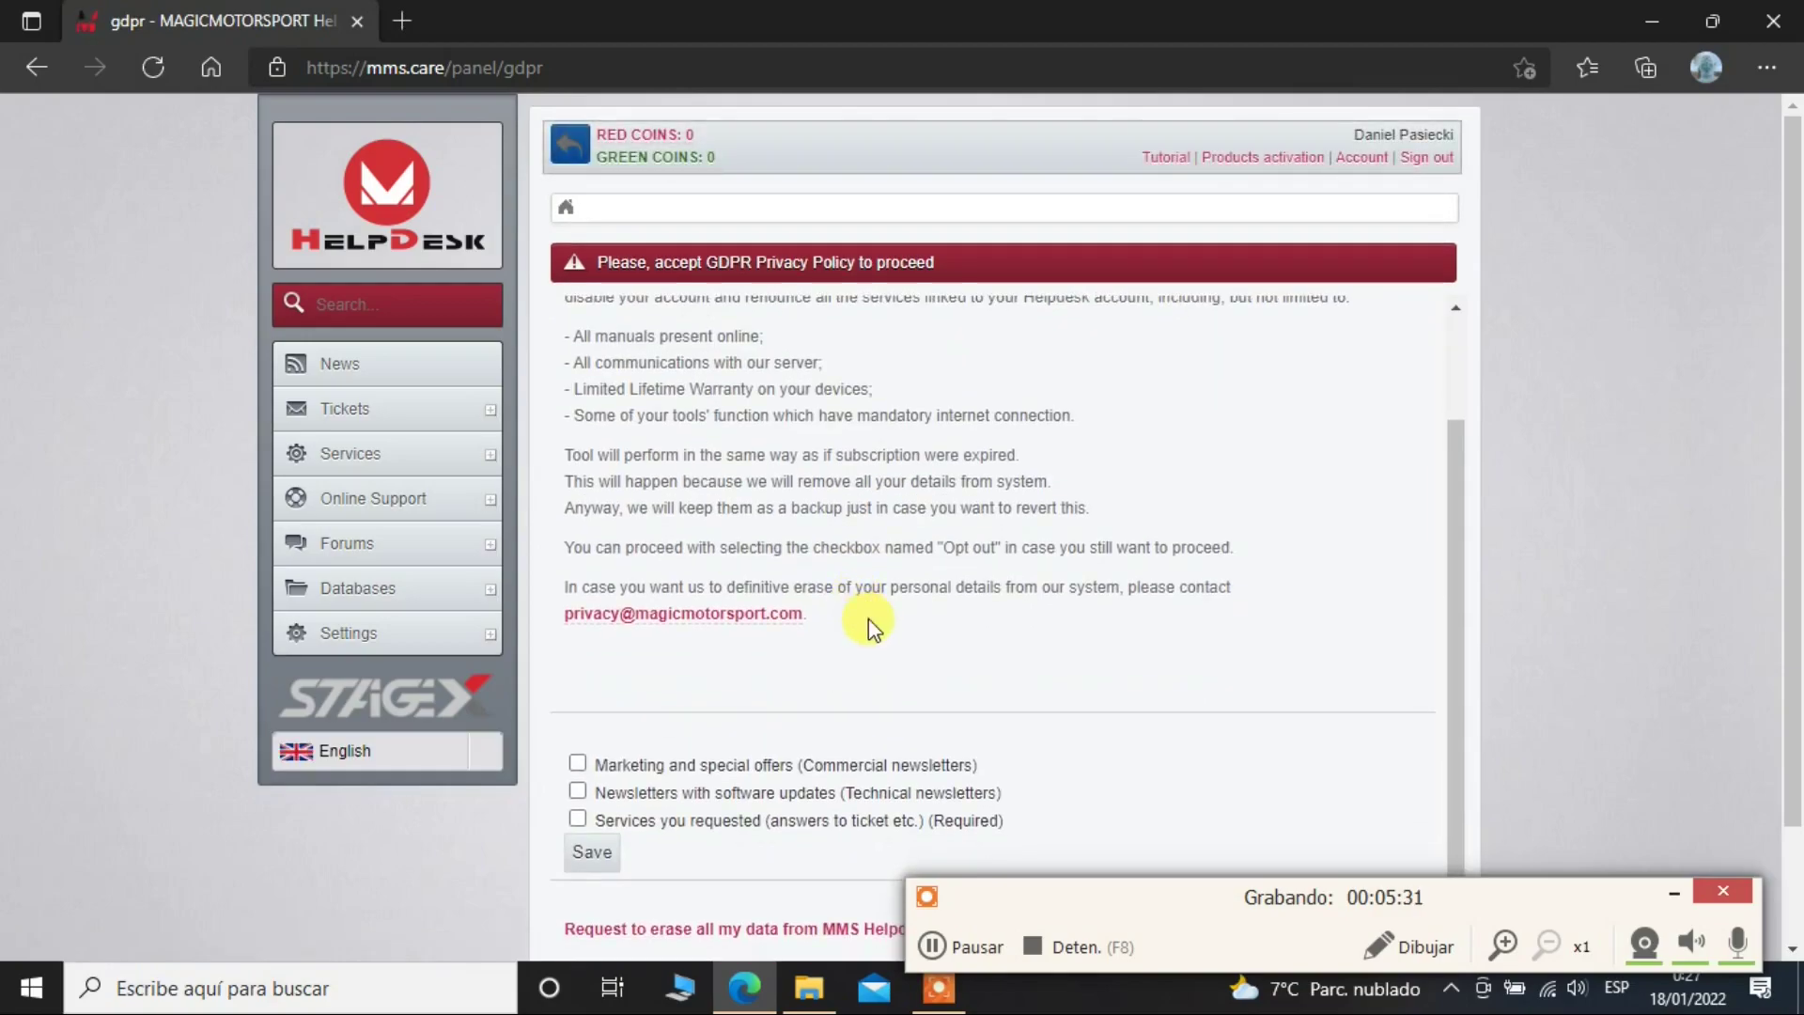
{"action": "left_click", "coordinate": [577, 763]}
{"action": "left_click", "coordinate": [577, 791]}
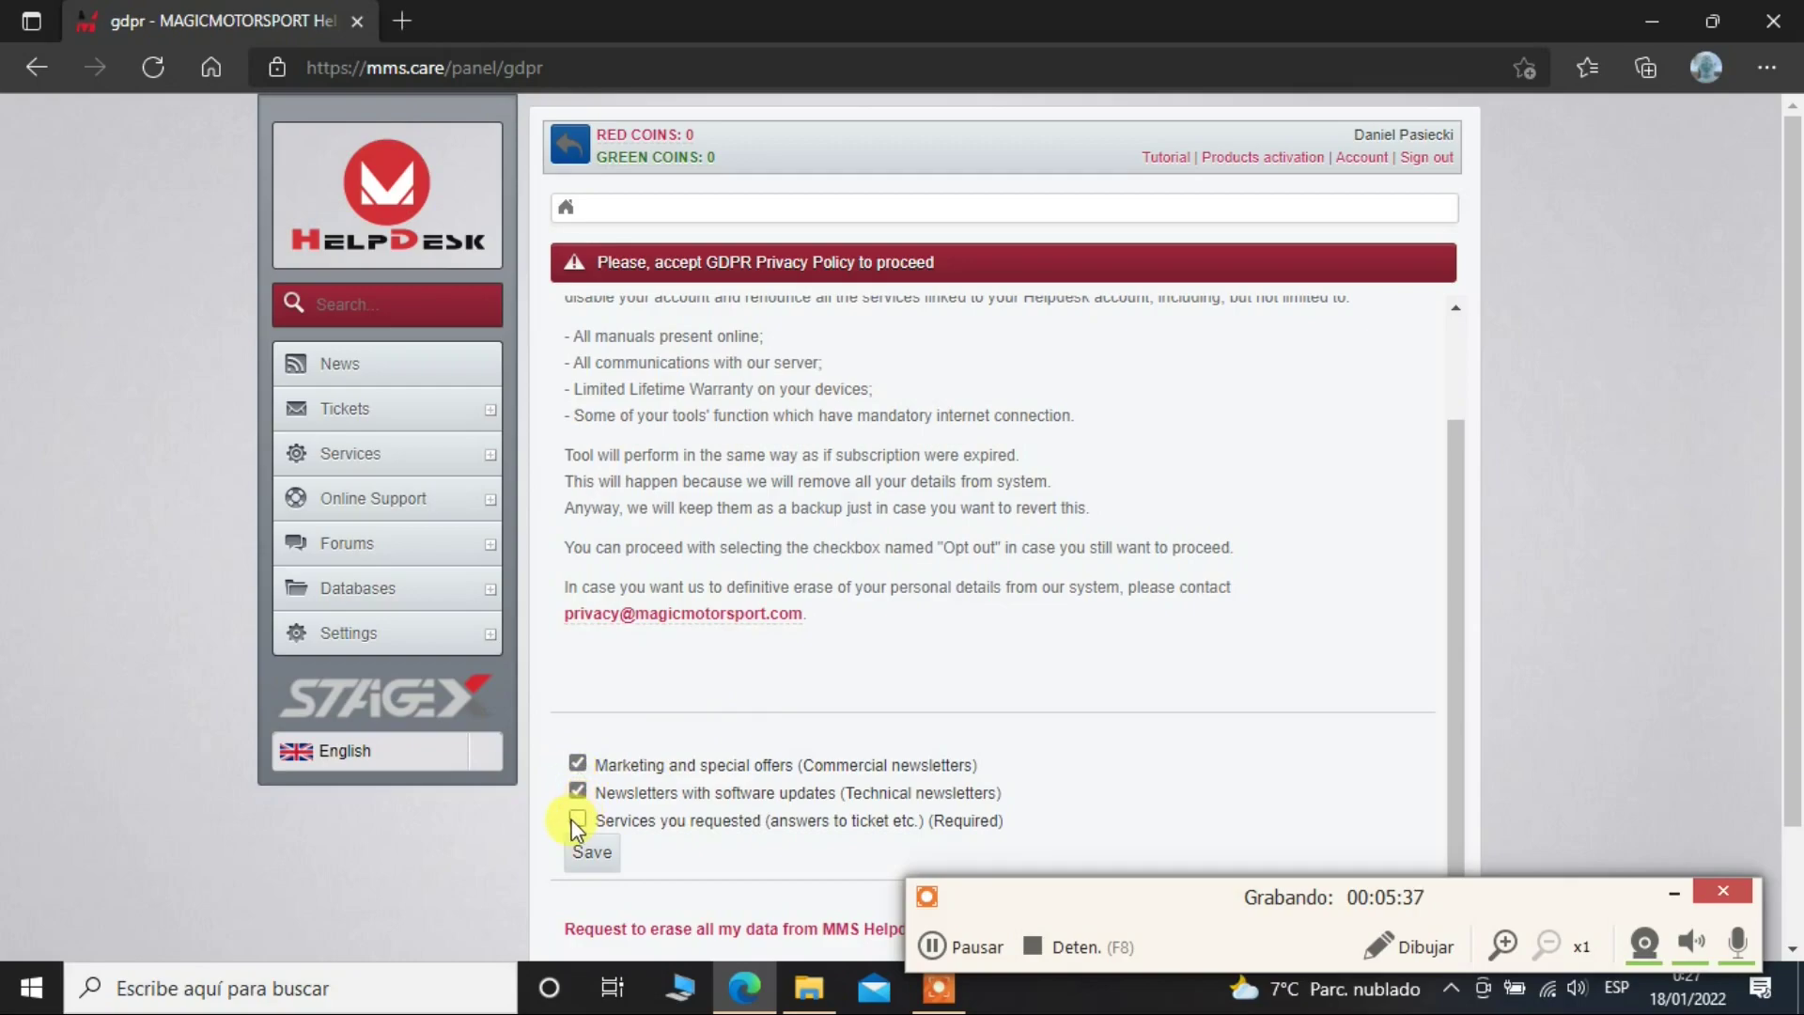
{"action": "left_click", "coordinate": [577, 819]}
{"action": "scroll", "coordinate": [661, 834], "scroll_direction": "down", "scroll_amount": 2}
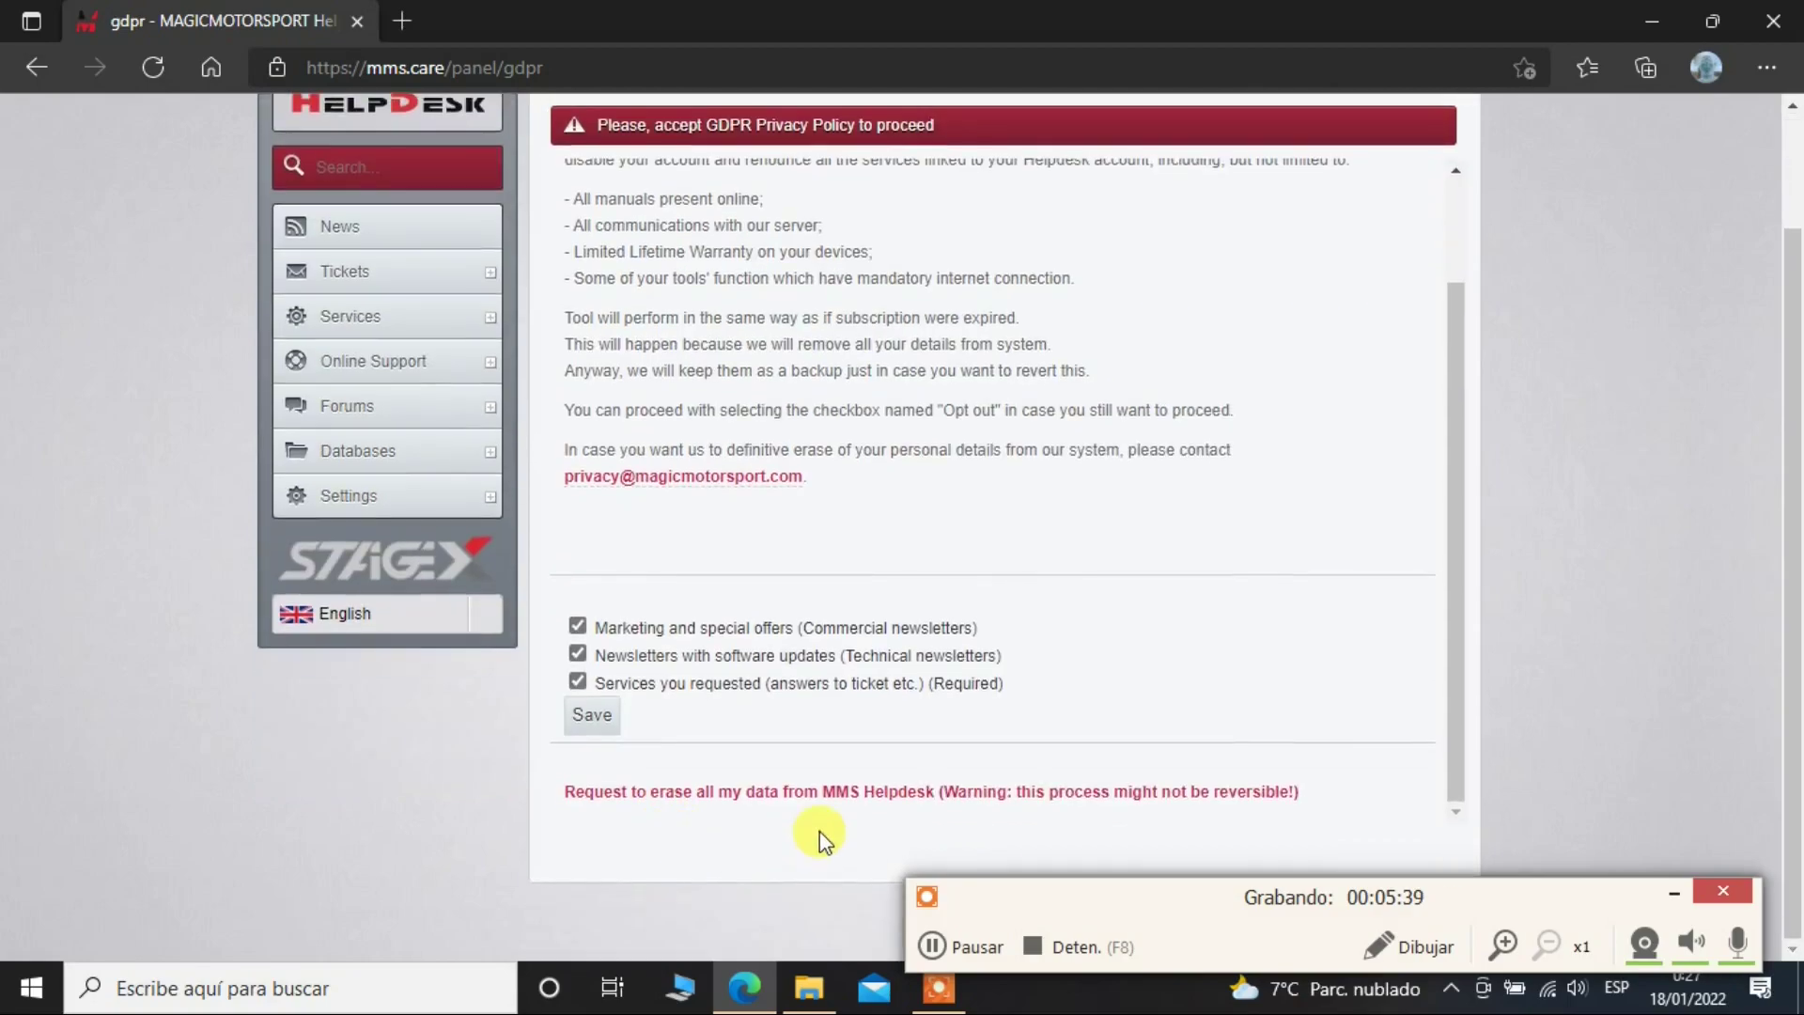
{"action": "left_click", "coordinate": [593, 718]}
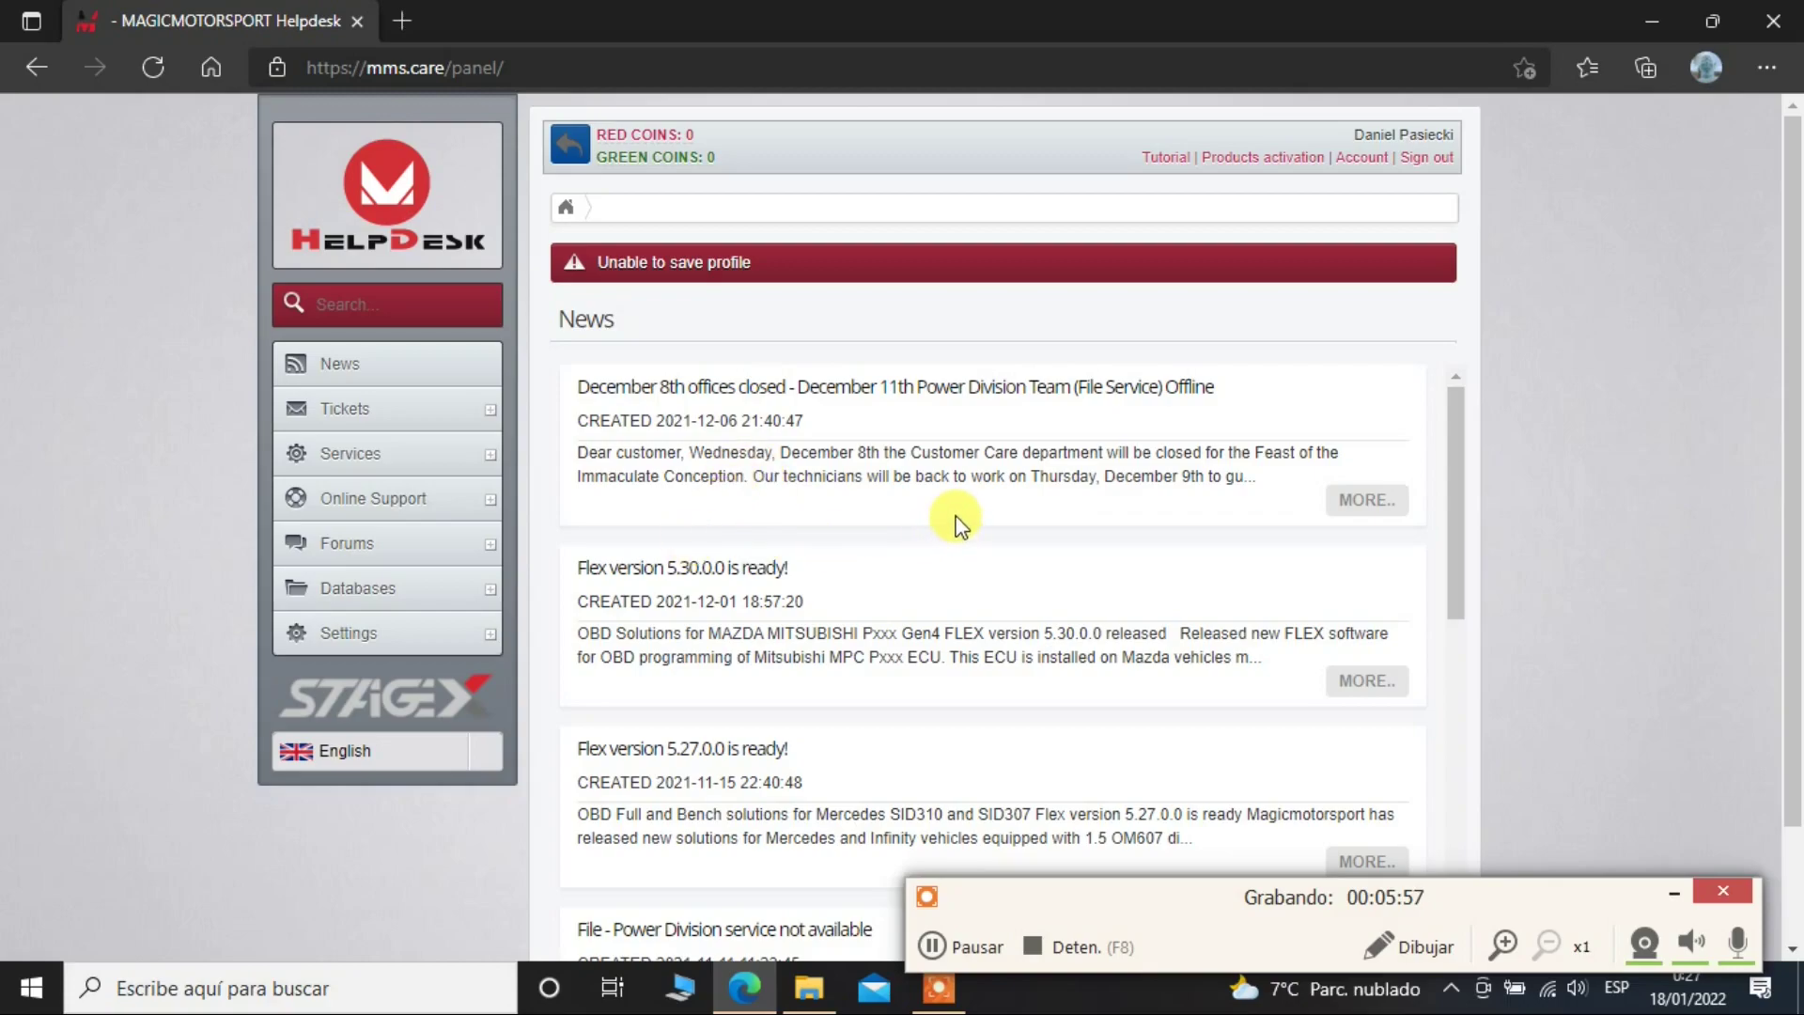
- Go to Settings > Products activation from the header links
{"action": "left_click", "coordinate": [1258, 165]}
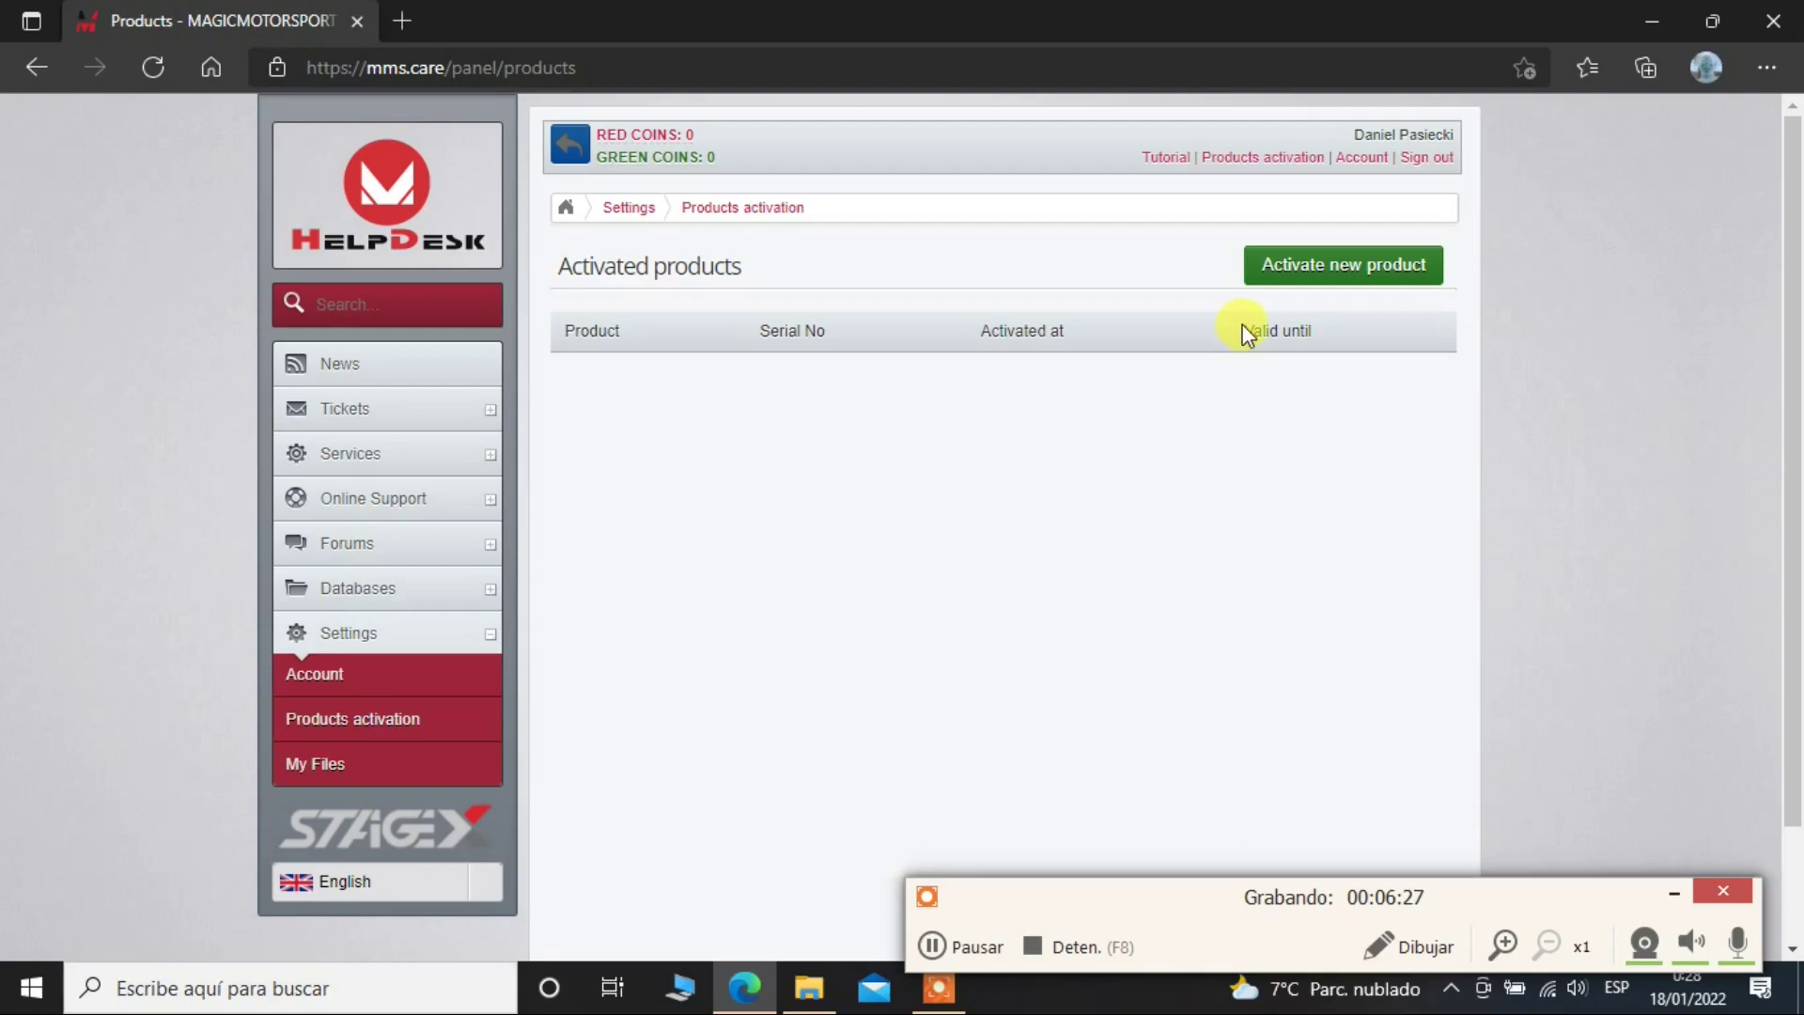
- Enter the first product serial number in uppercase and activate it, adding FLX1.1 to the list
{"action": "left_click", "coordinate": [1304, 296]}
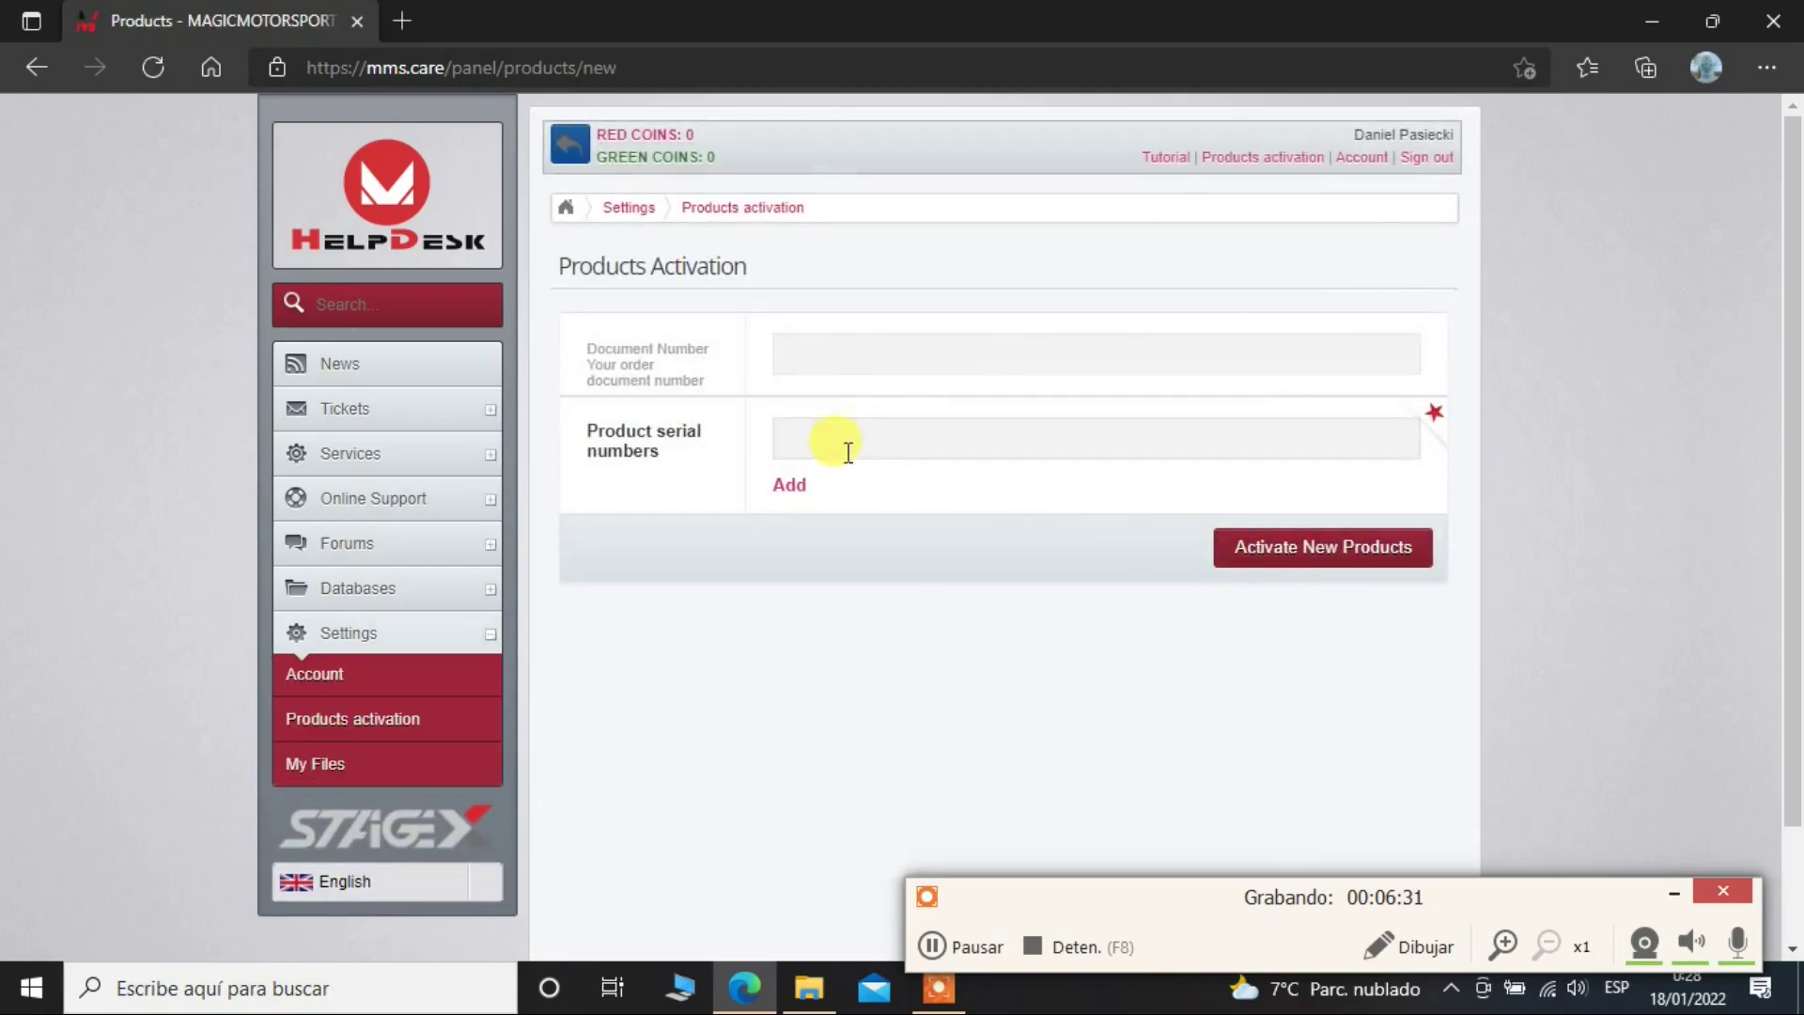
{"action": "left_click", "coordinate": [851, 437]}
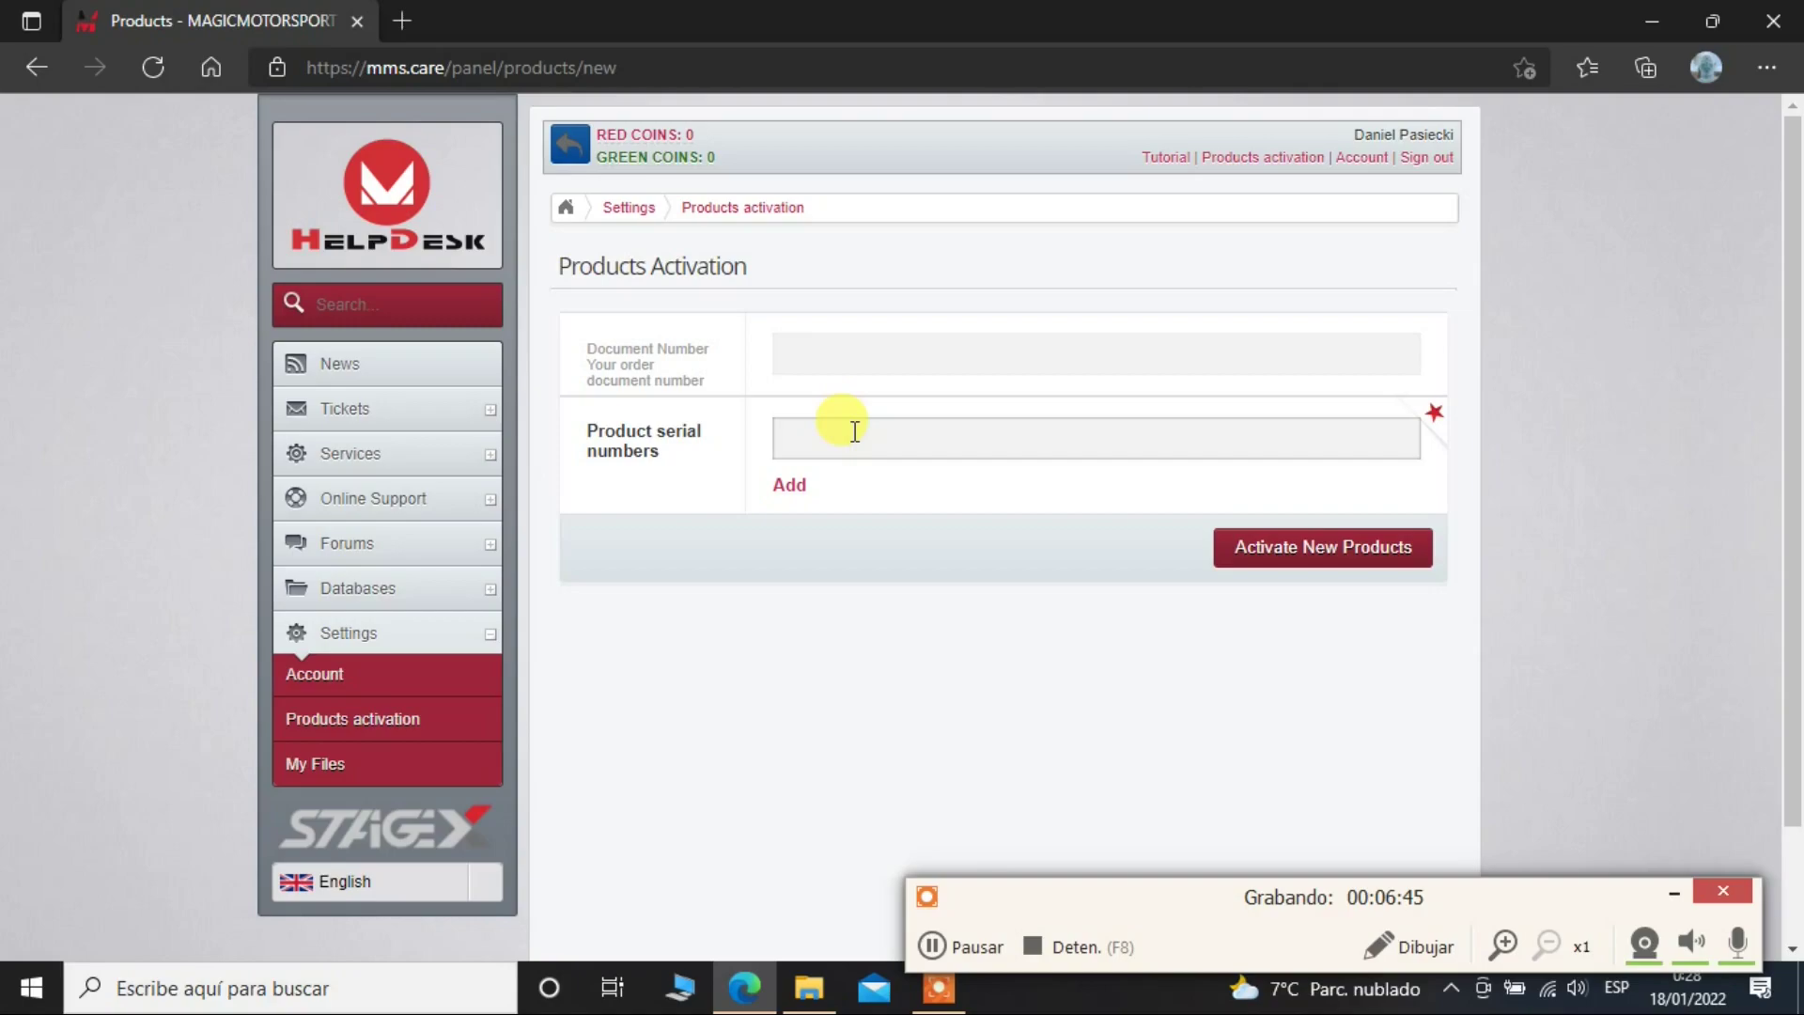
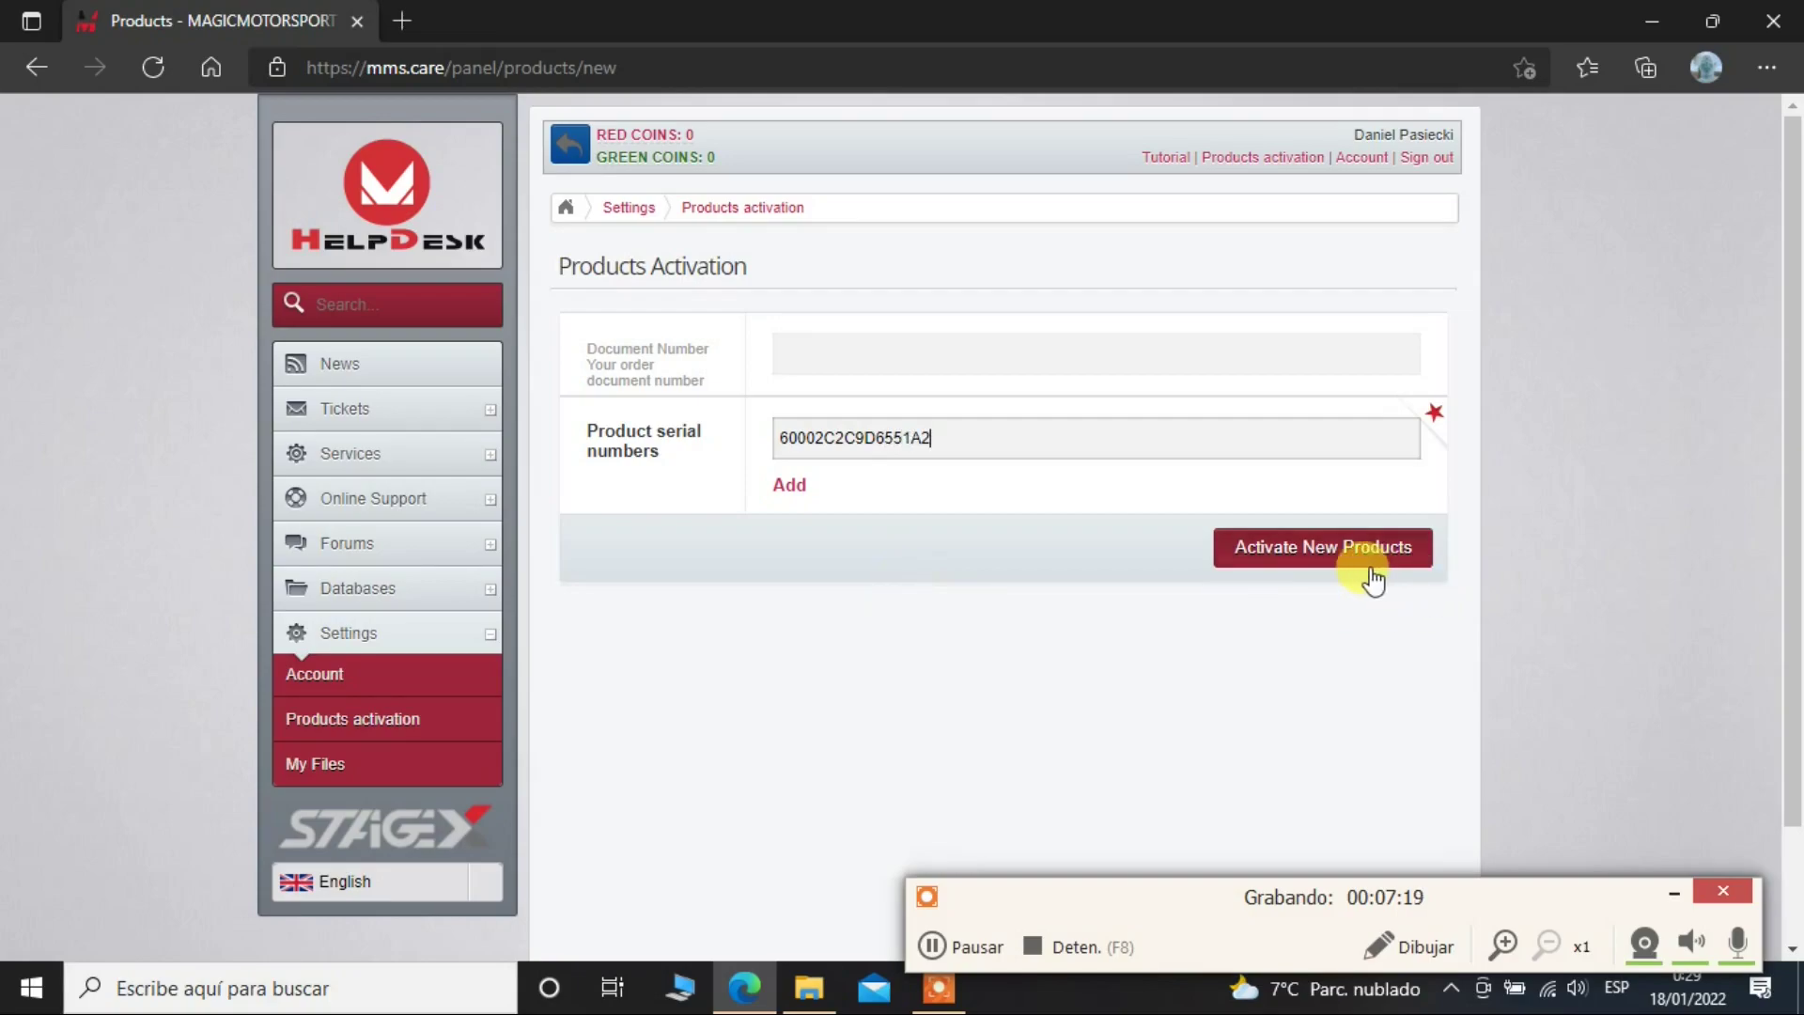
{"action": "left_click", "coordinate": [1370, 564]}
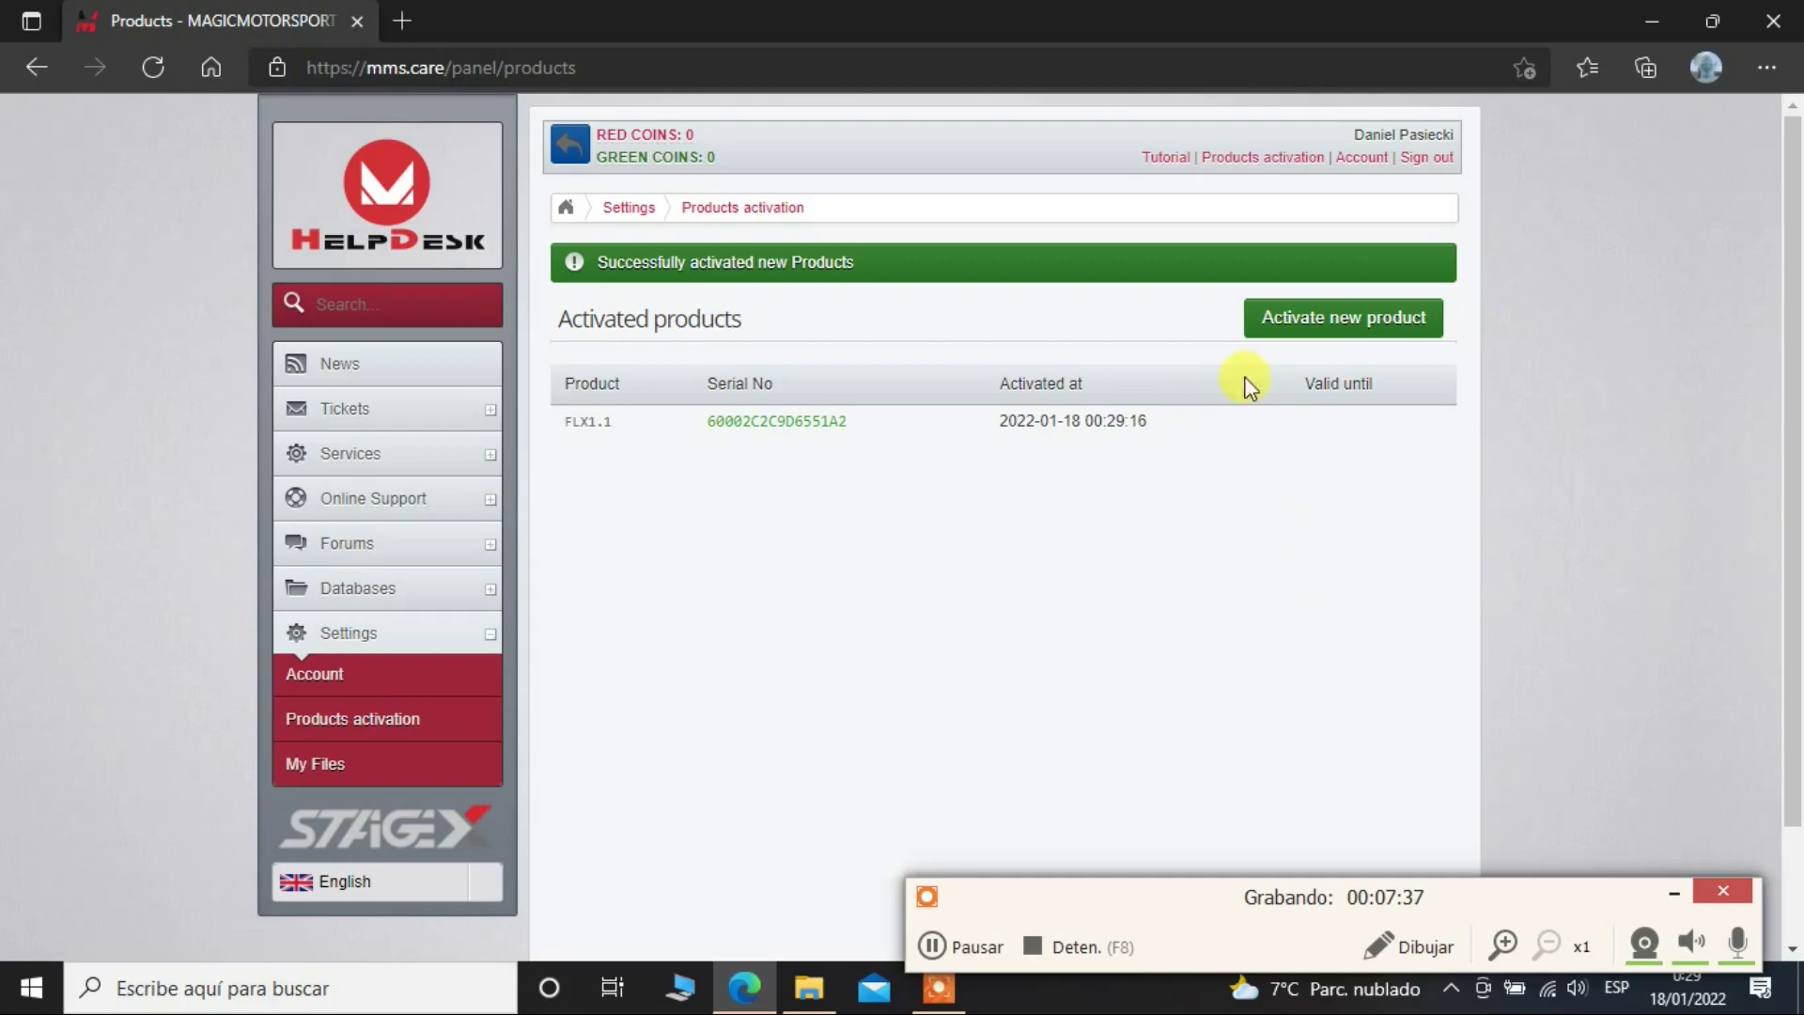
- Enter the second product serial number and activate it, so FLX1.9 is listed
{"action": "left_click", "coordinate": [1295, 319]}
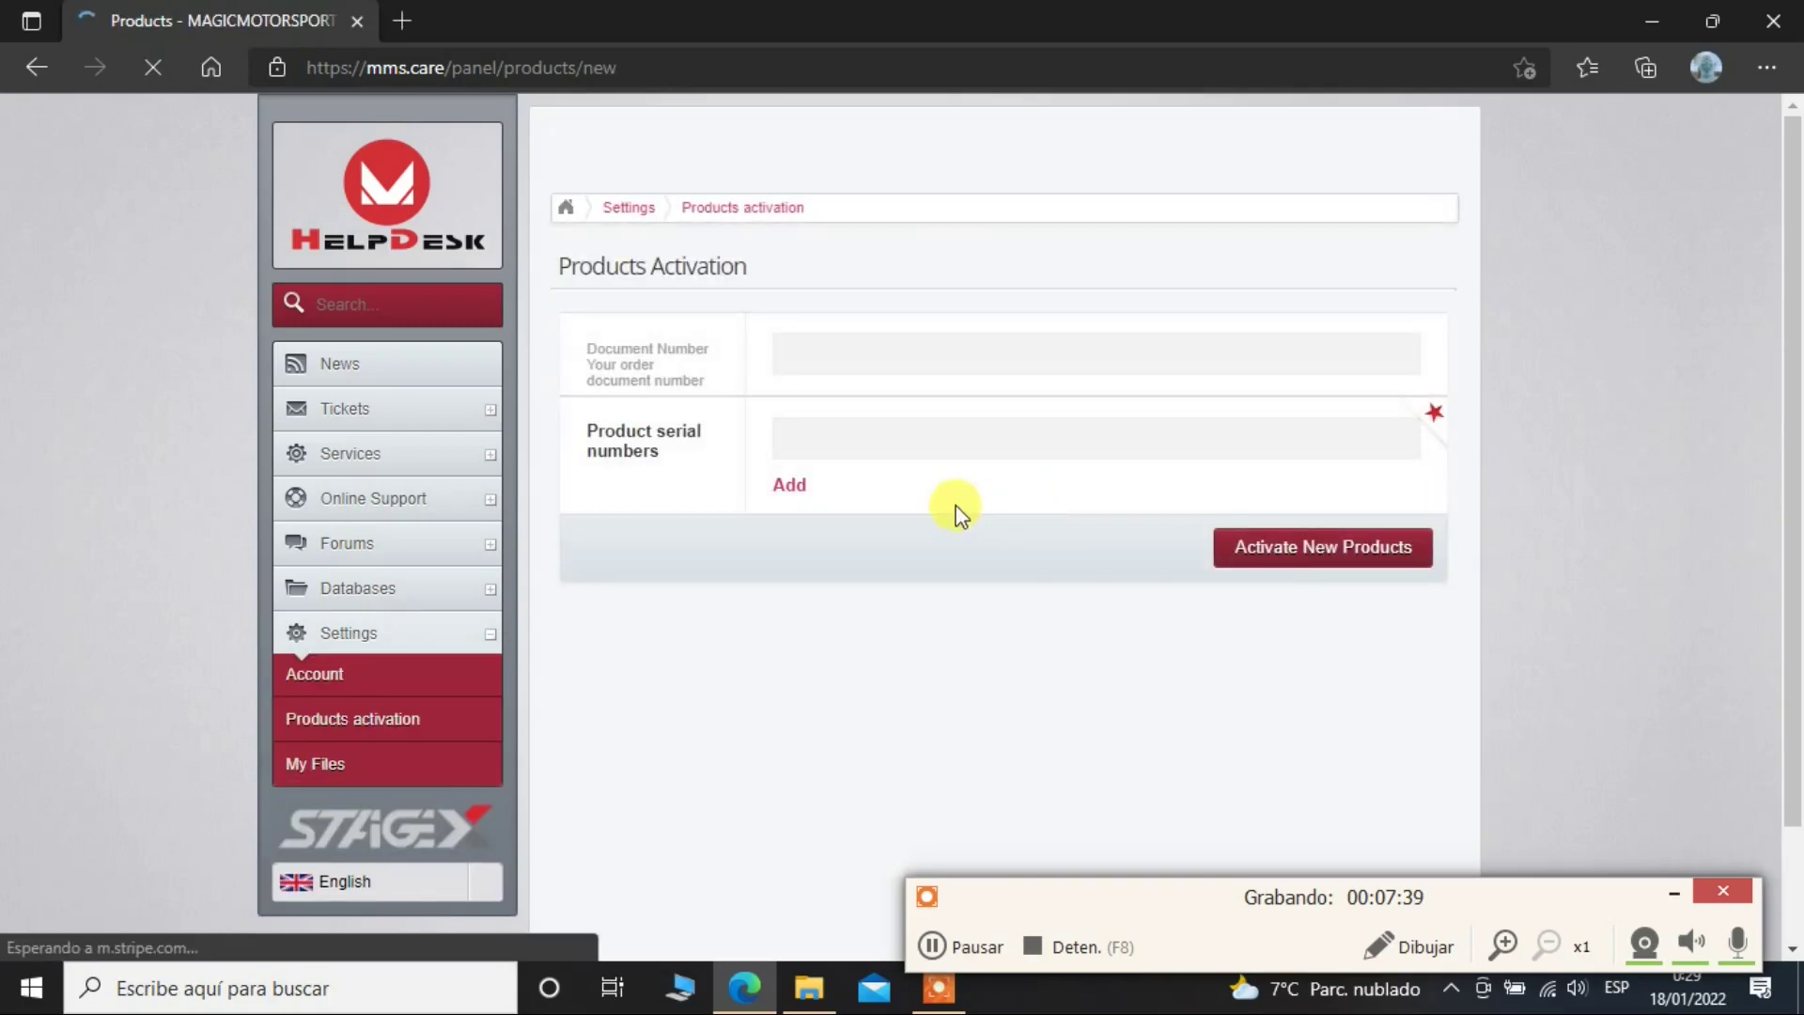
{"action": "left_click", "coordinate": [857, 439]}
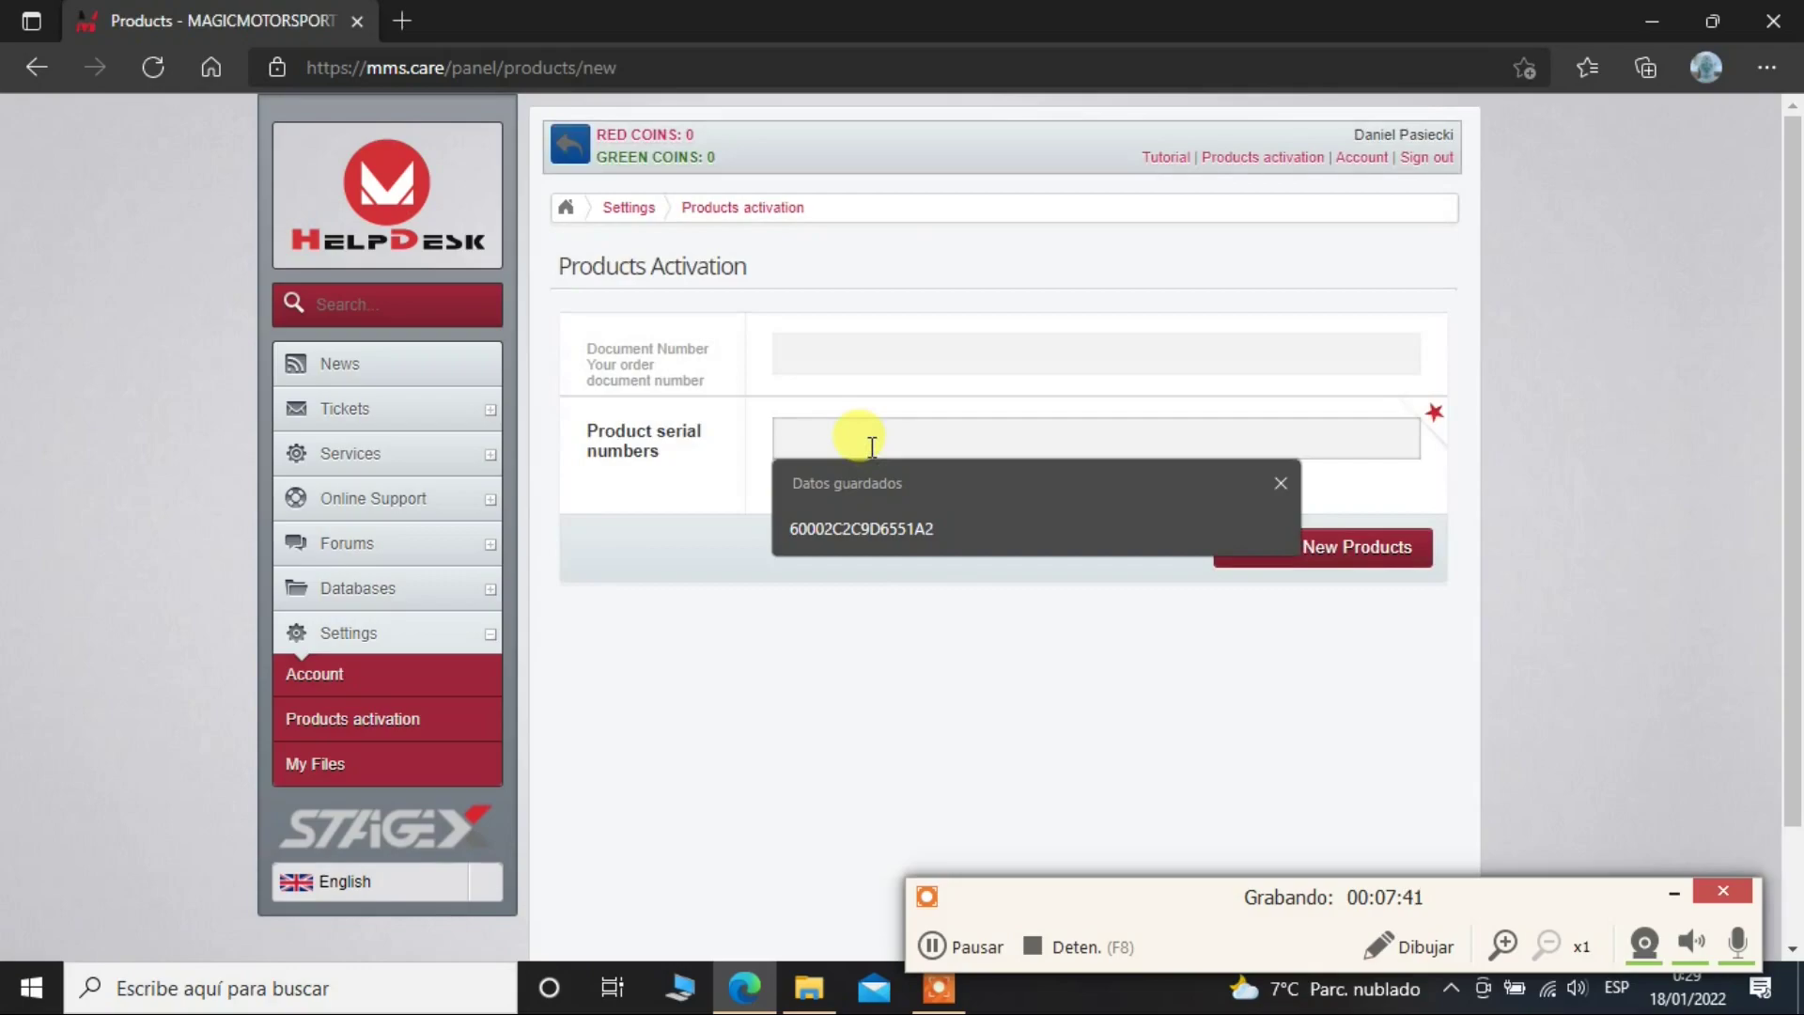
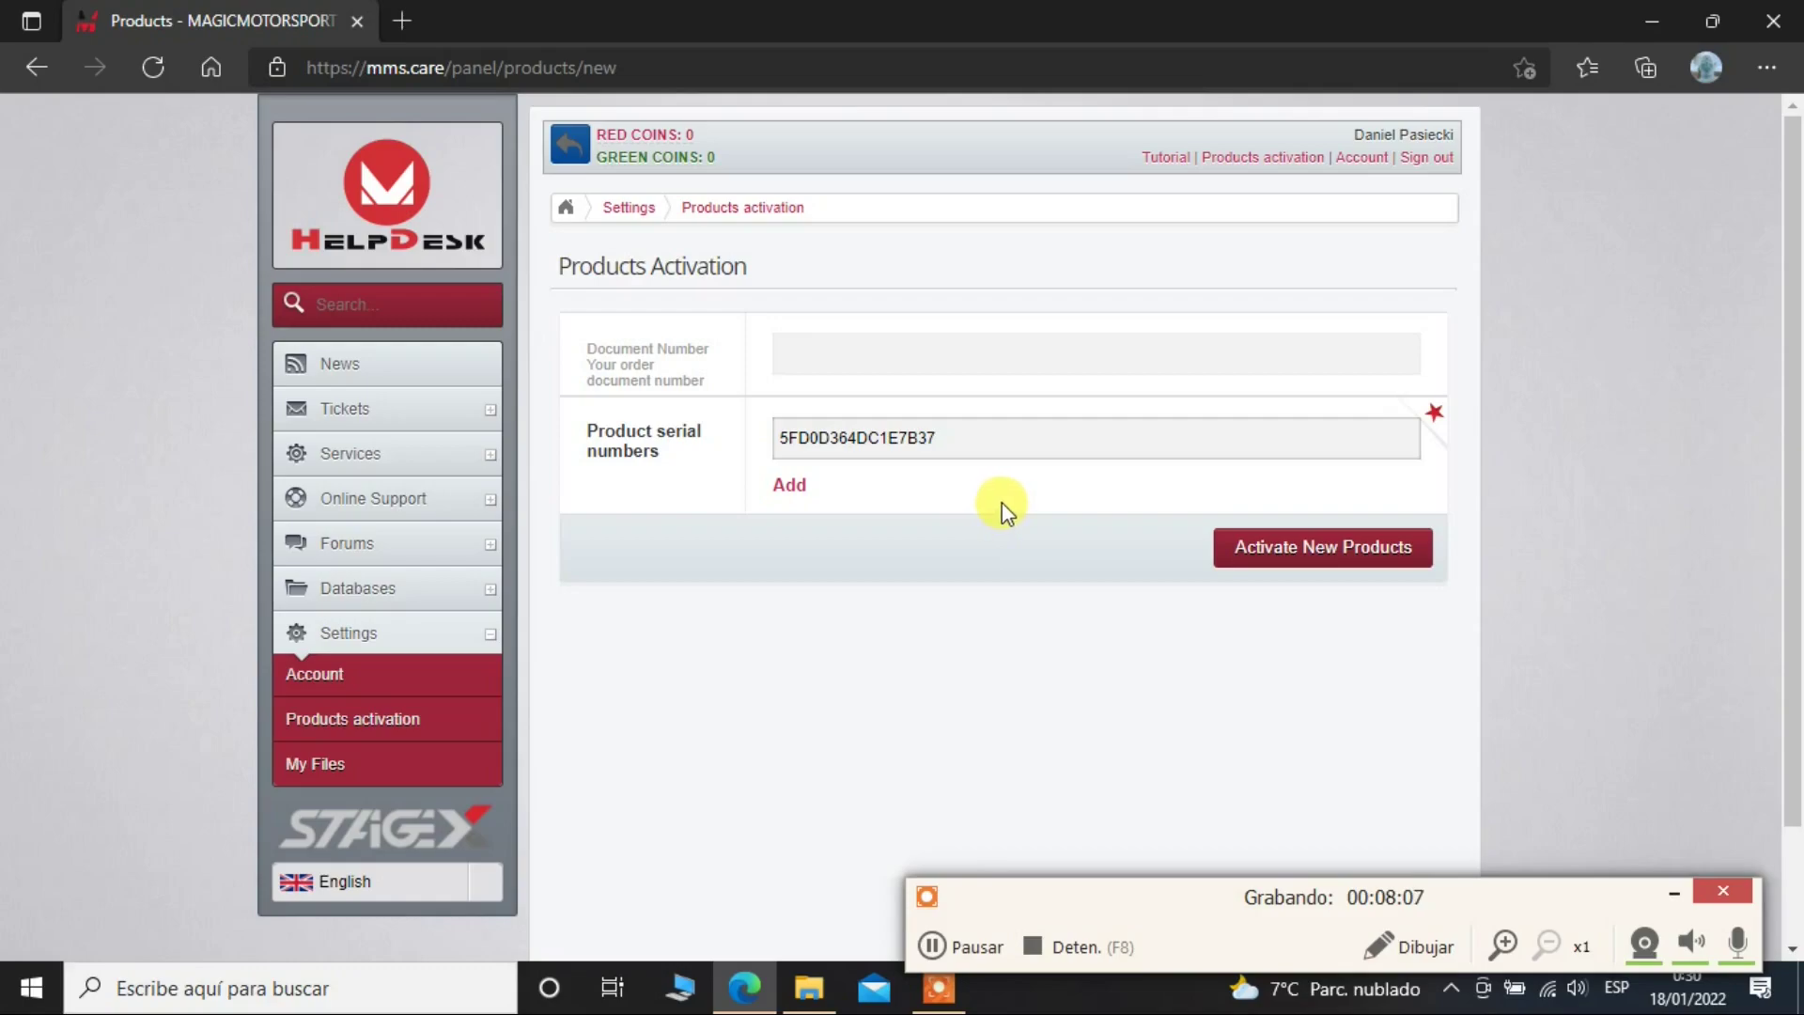
{"action": "left_click", "coordinate": [1284, 559]}
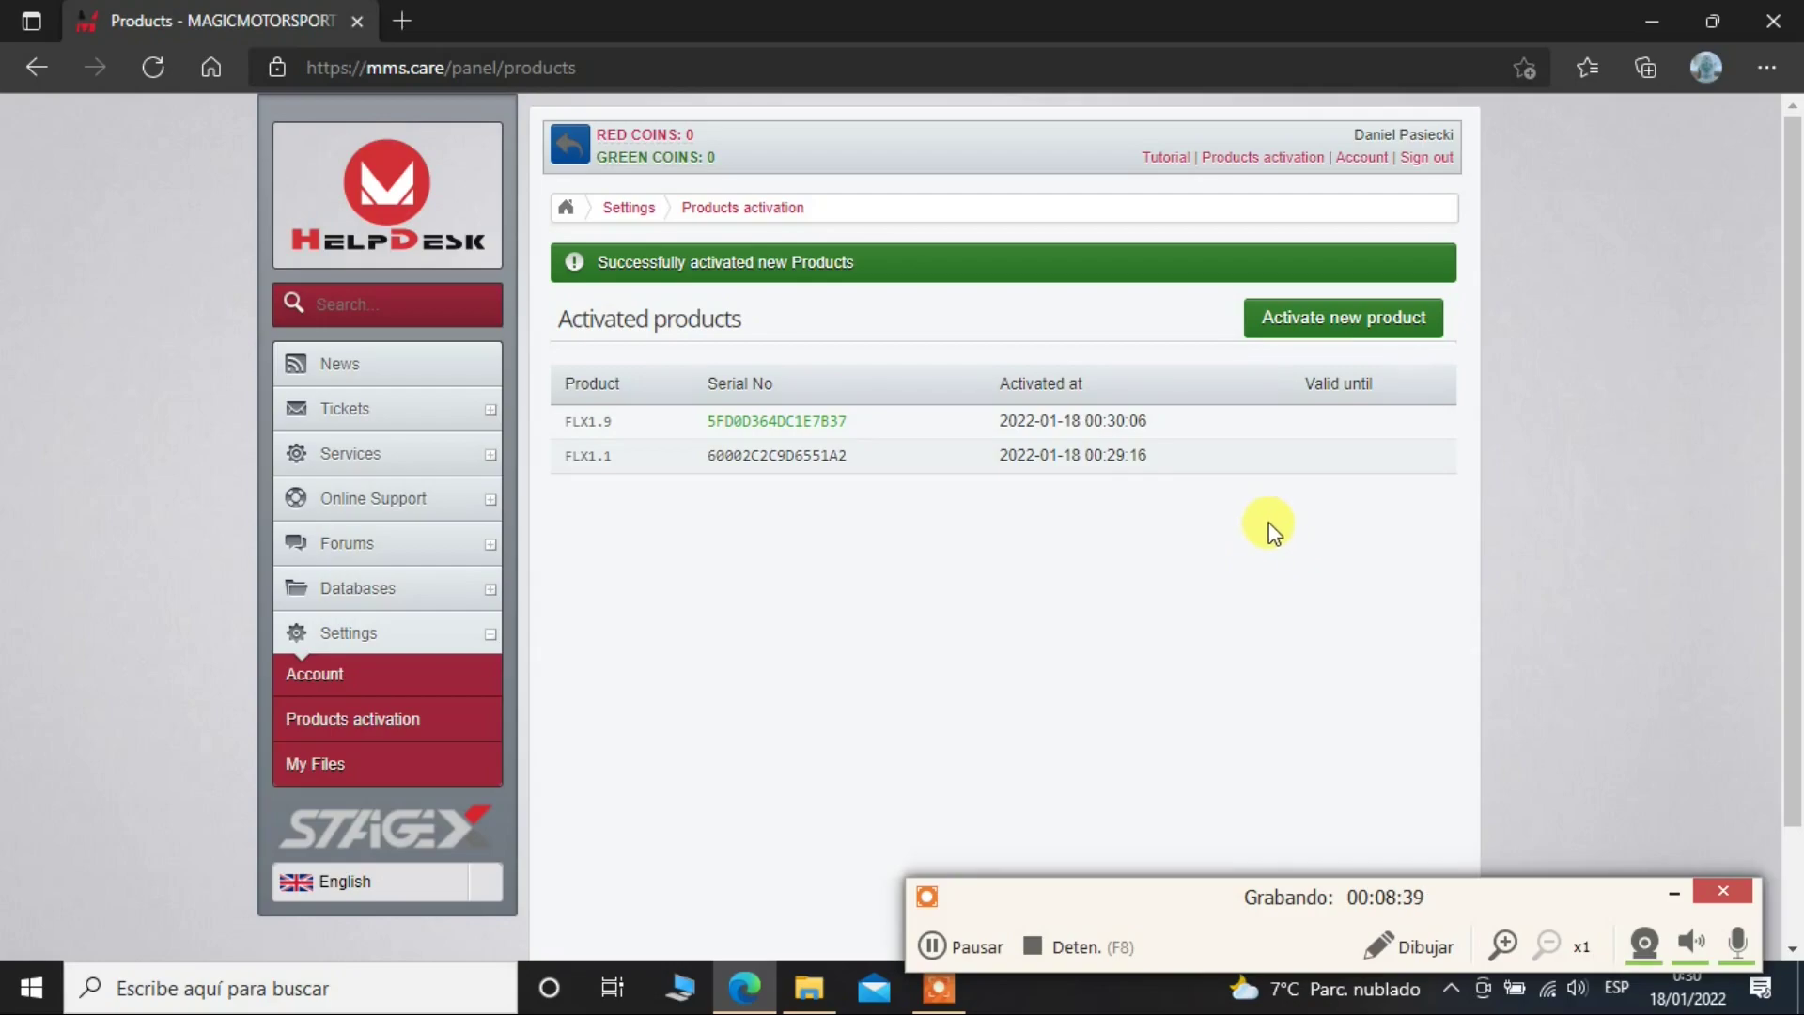
- Enter the third product serial number and activate it, so FLS0.5M is listed
{"action": "left_click", "coordinate": [1338, 324]}
{"action": "left_click", "coordinate": [1045, 441]}
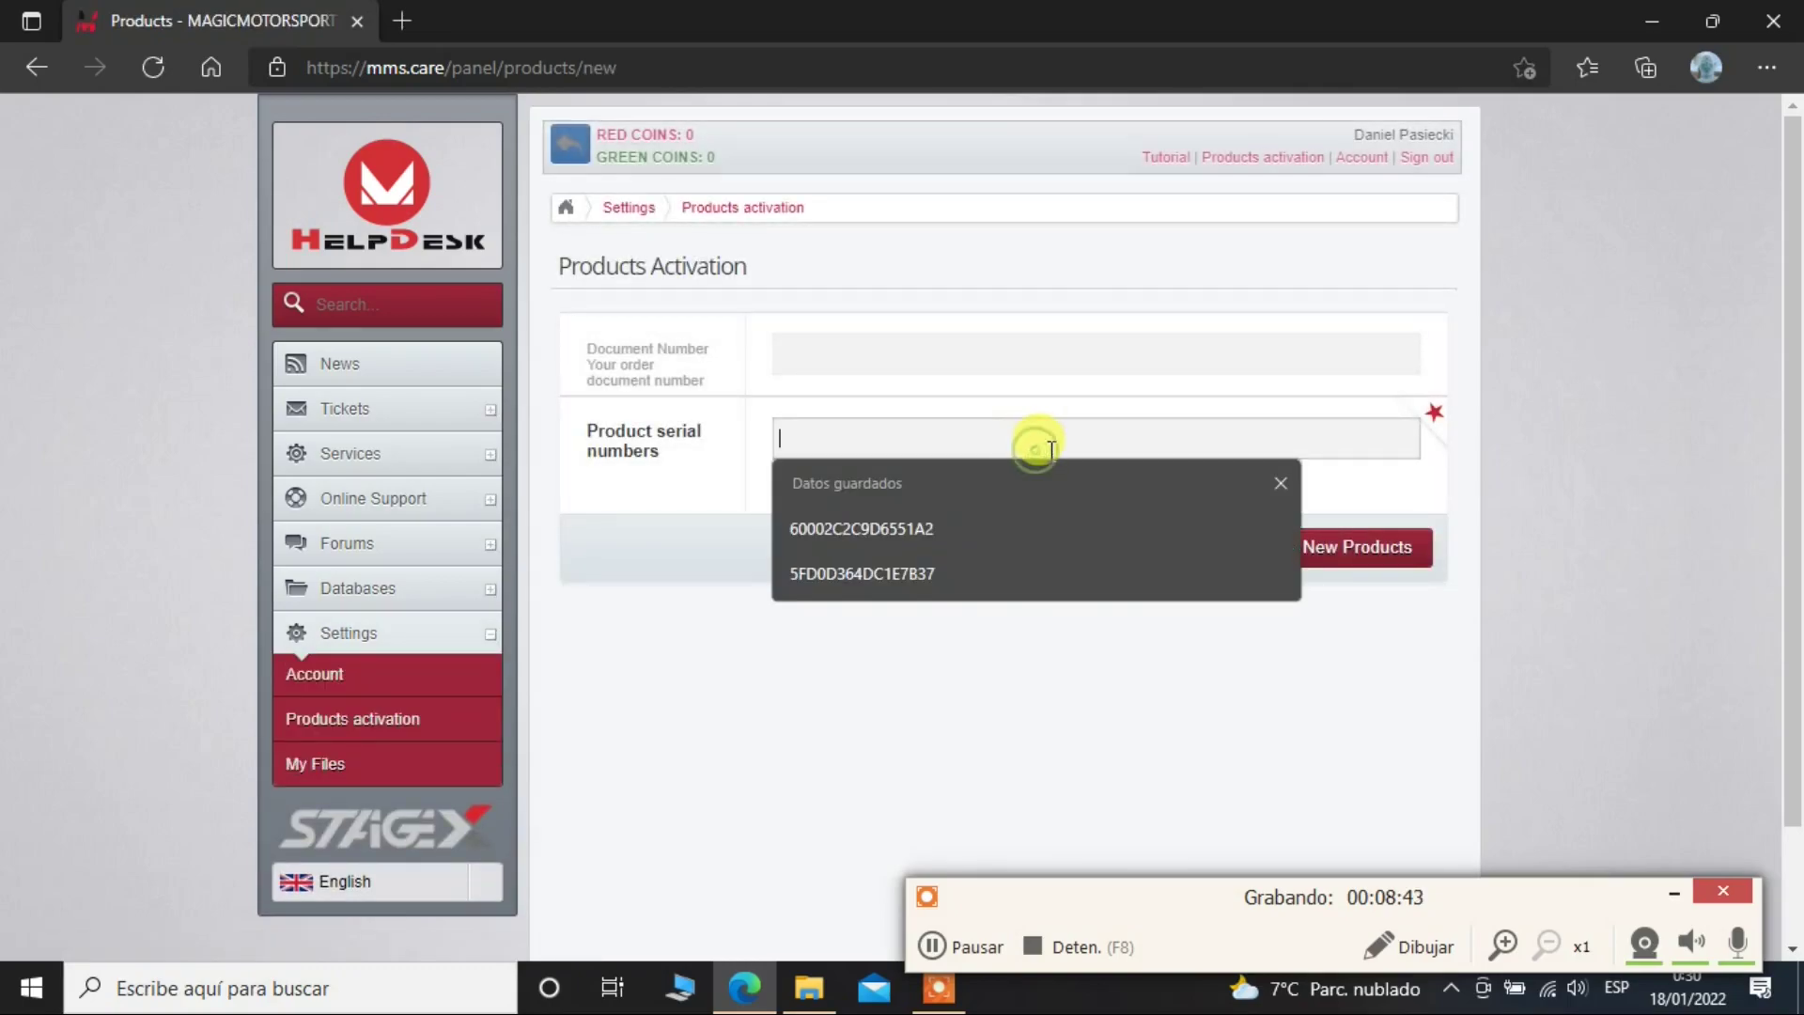
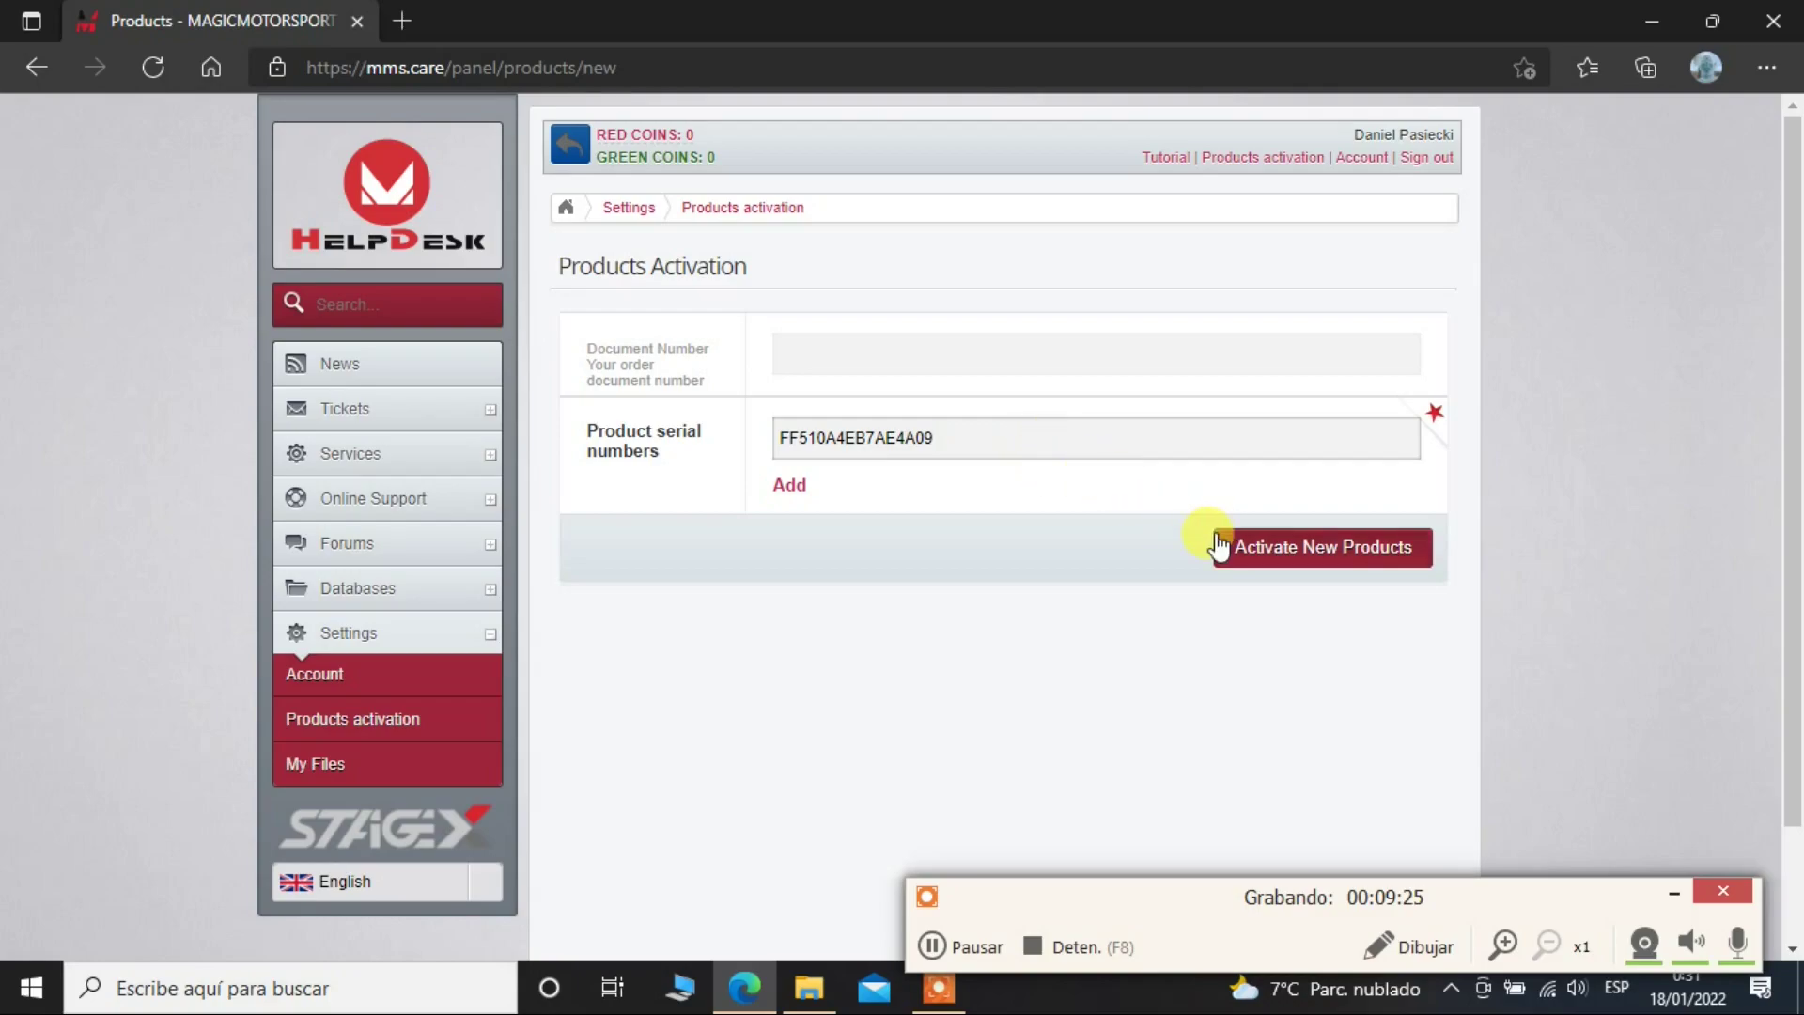
{"action": "left_click", "coordinate": [1267, 552]}
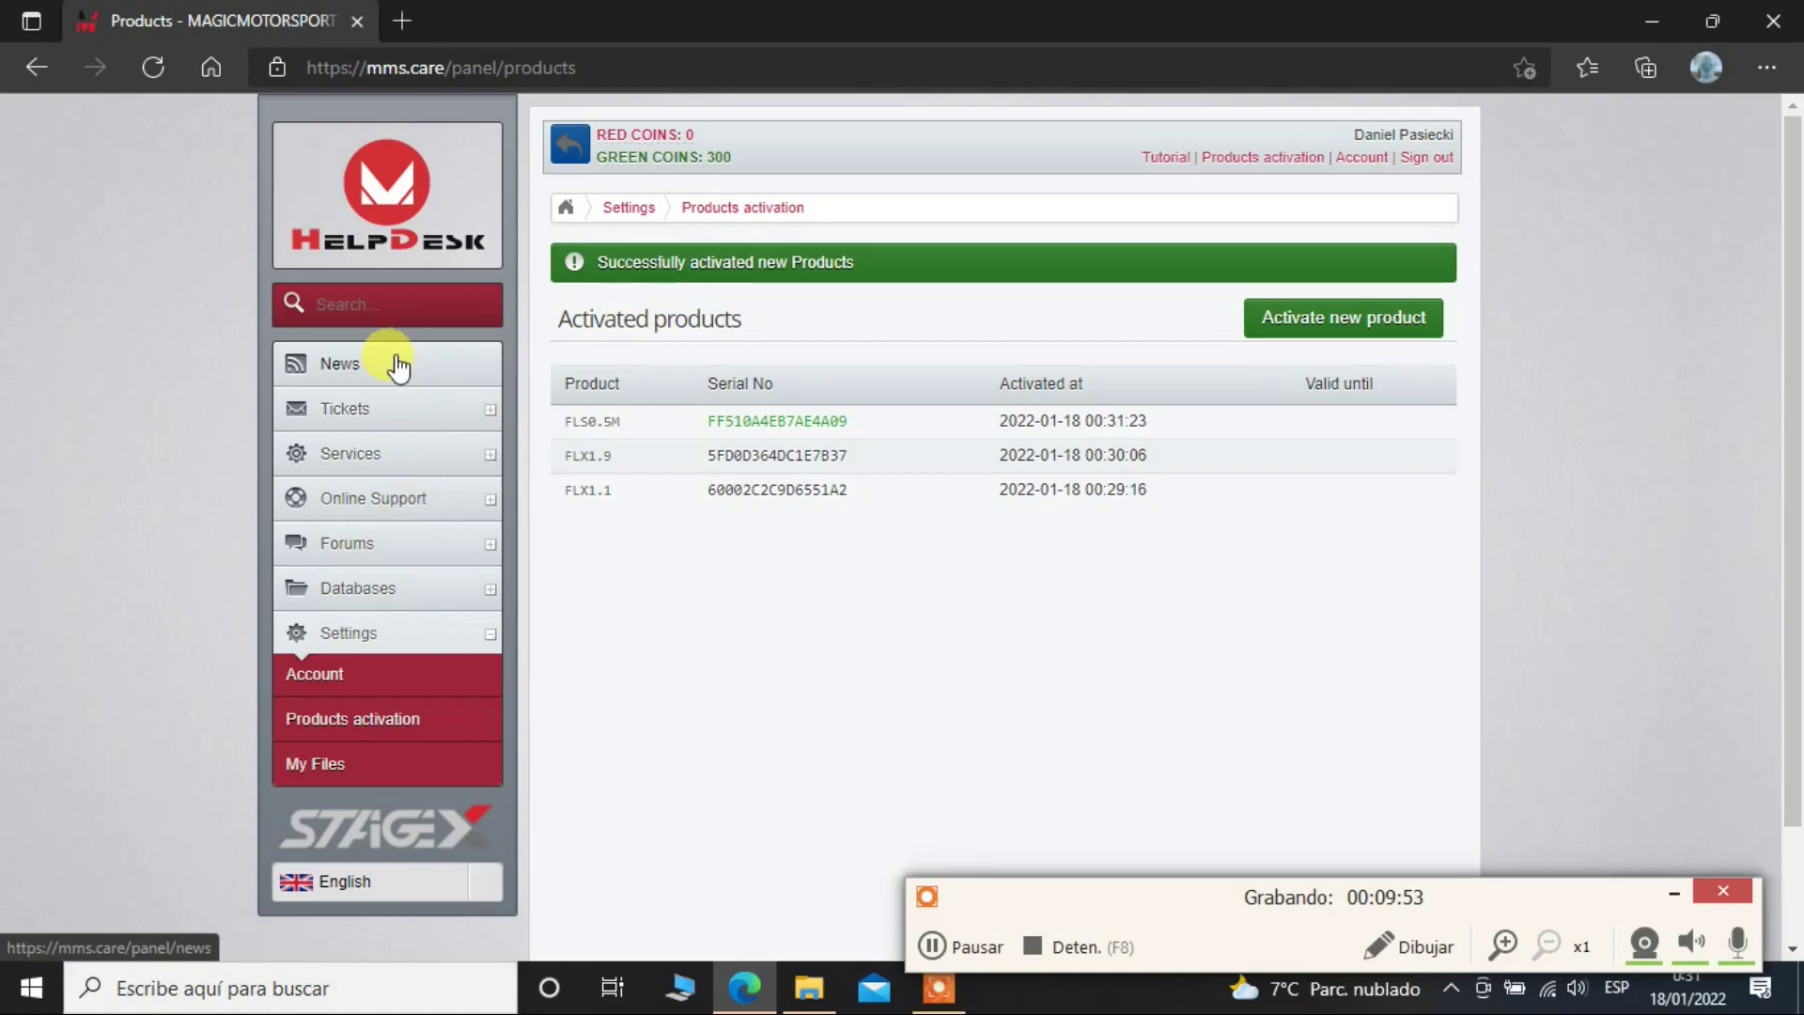
- From Settings > Account > Tools, download the FLEX upgrade setup_flex_ver6.0.0.0.exe
{"action": "left_click", "coordinate": [427, 688]}
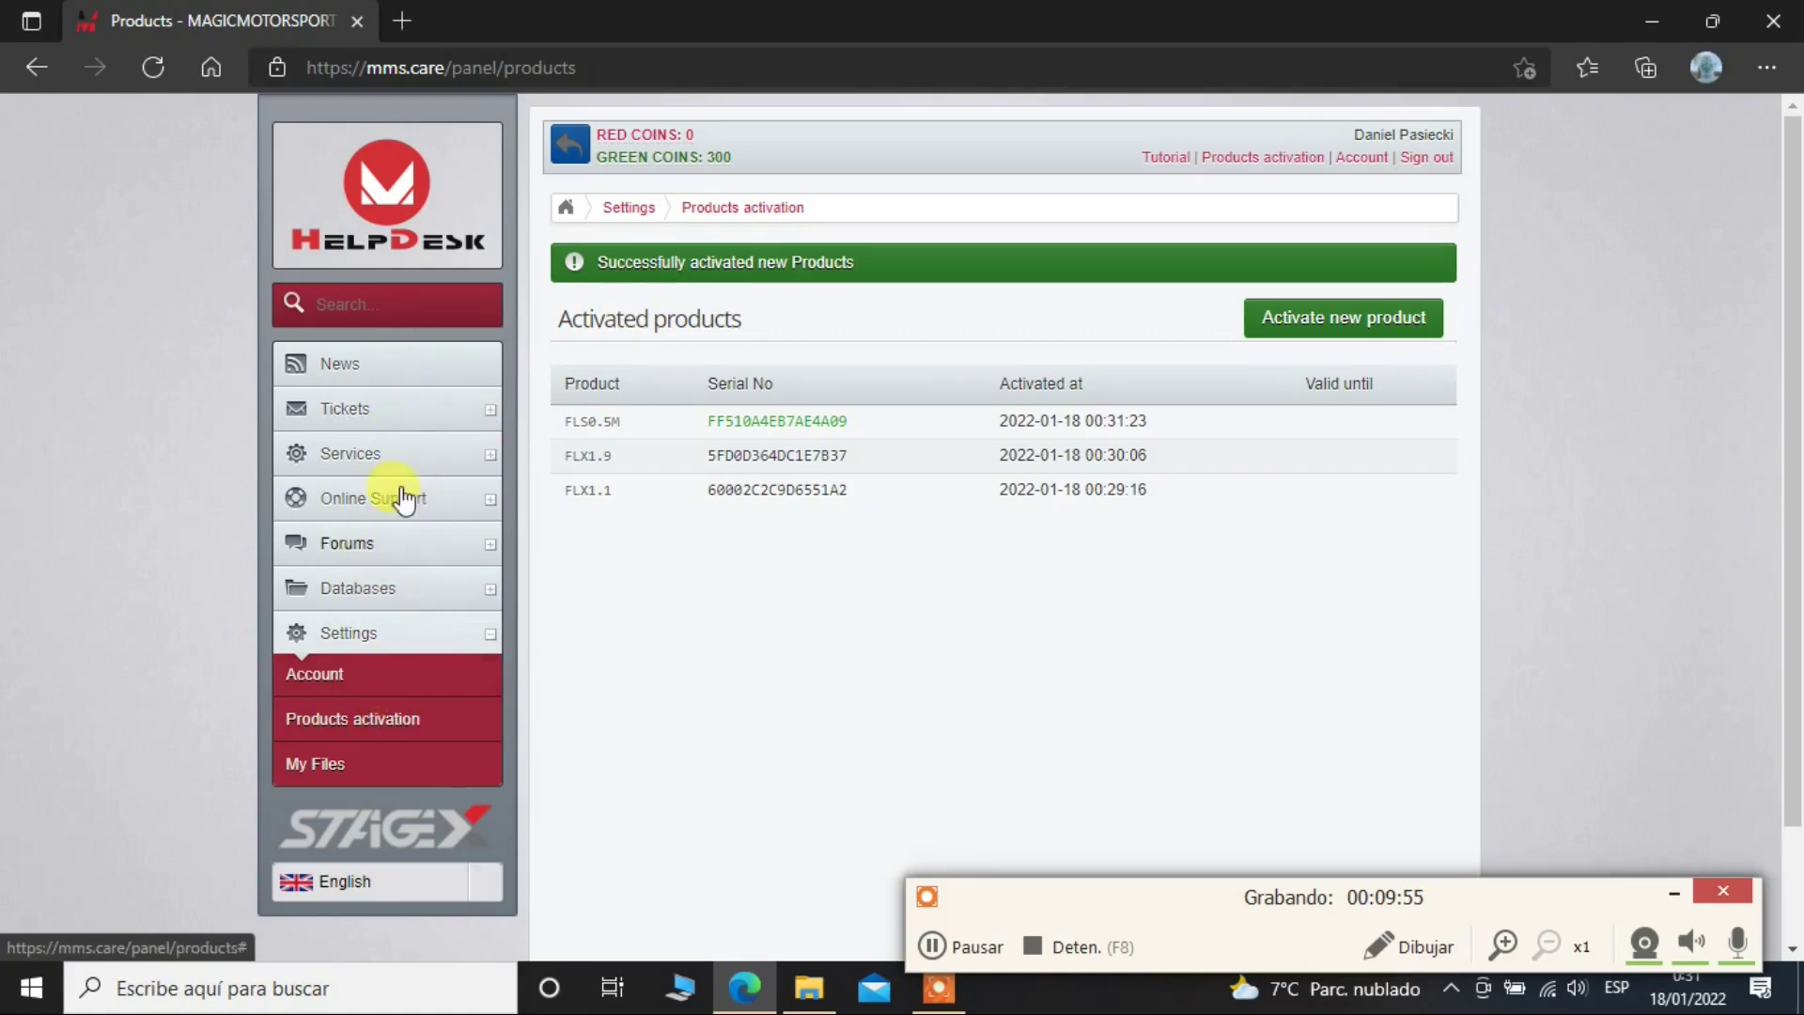
{"action": "left_click", "coordinate": [362, 684]}
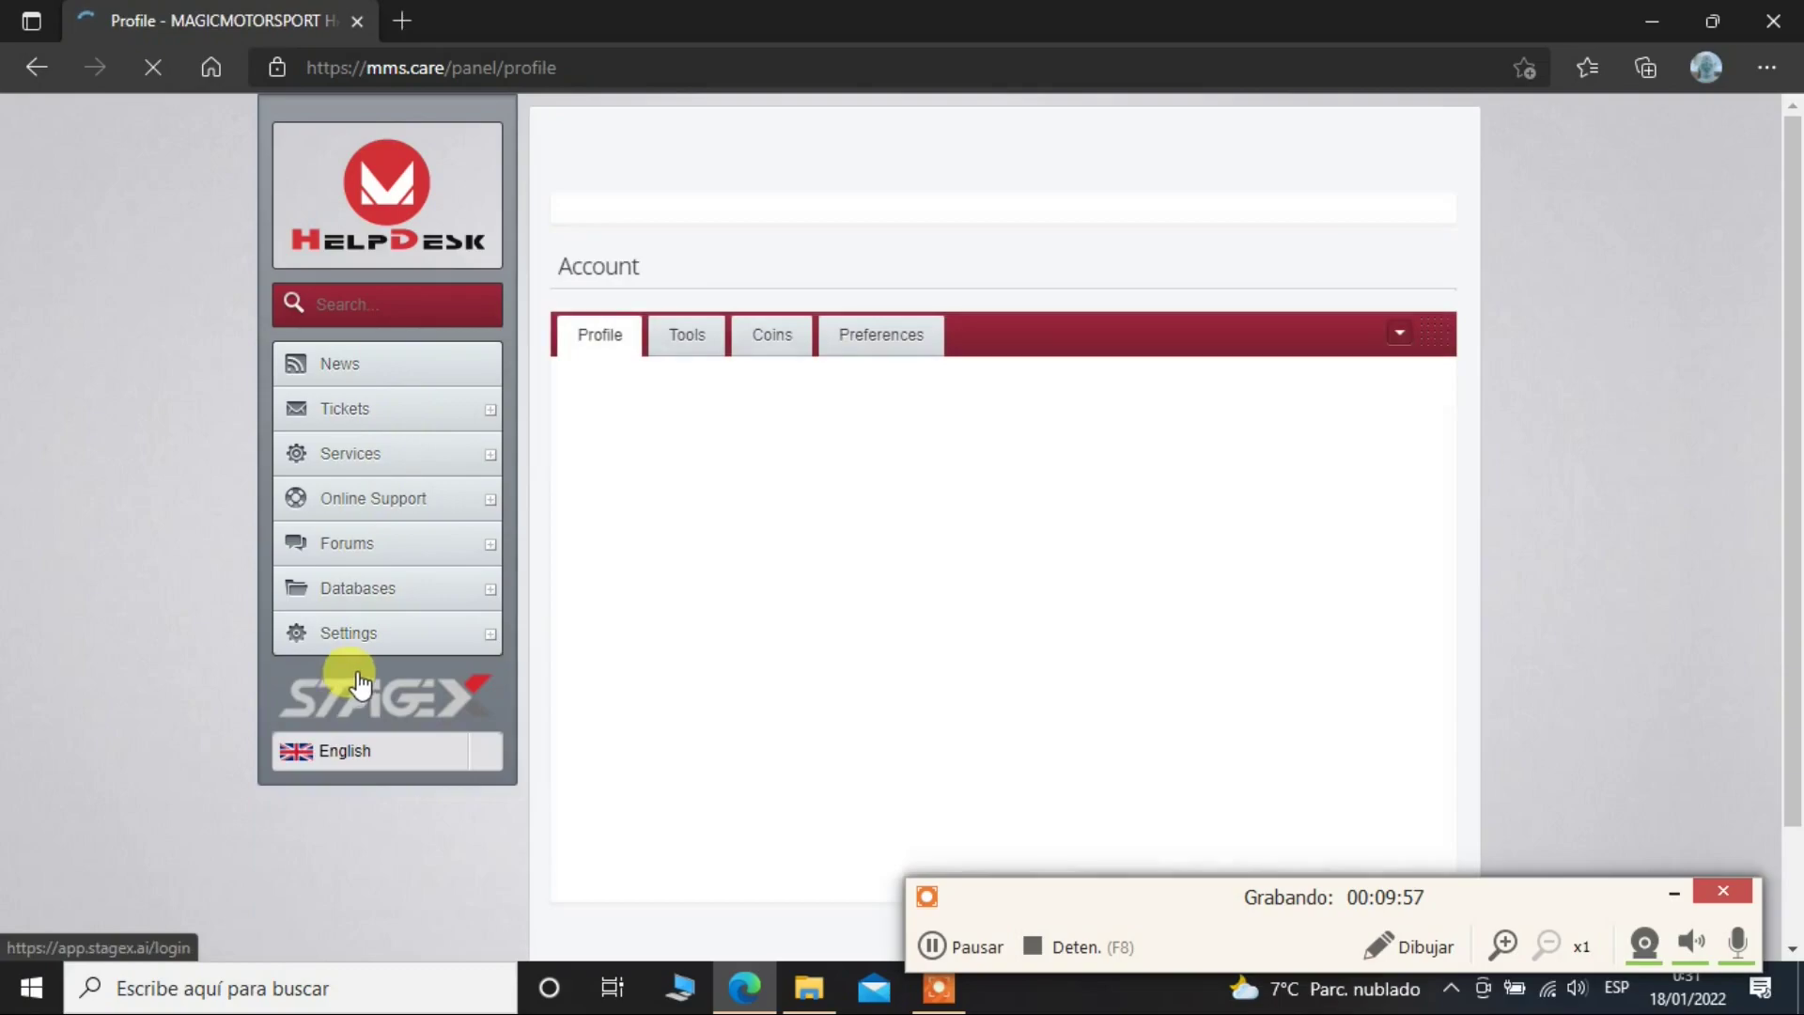
{"action": "left_click", "coordinate": [695, 344]}
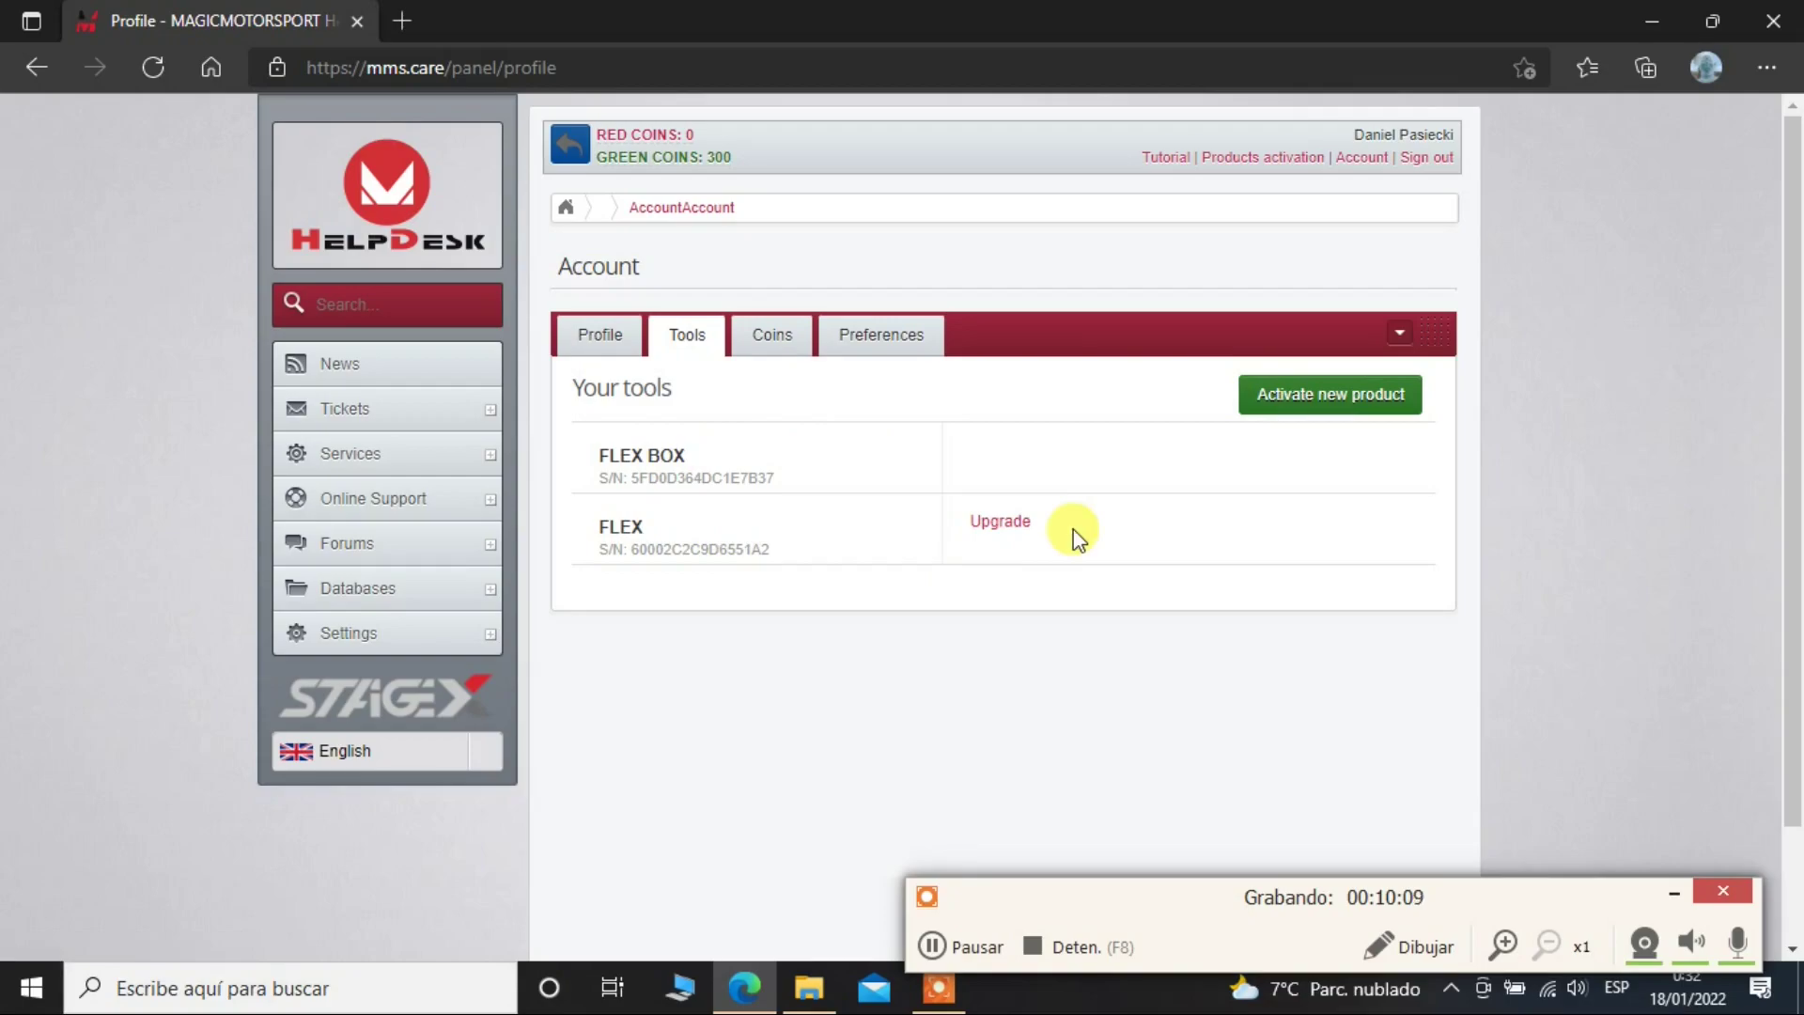
{"action": "left_click", "coordinate": [1002, 526]}
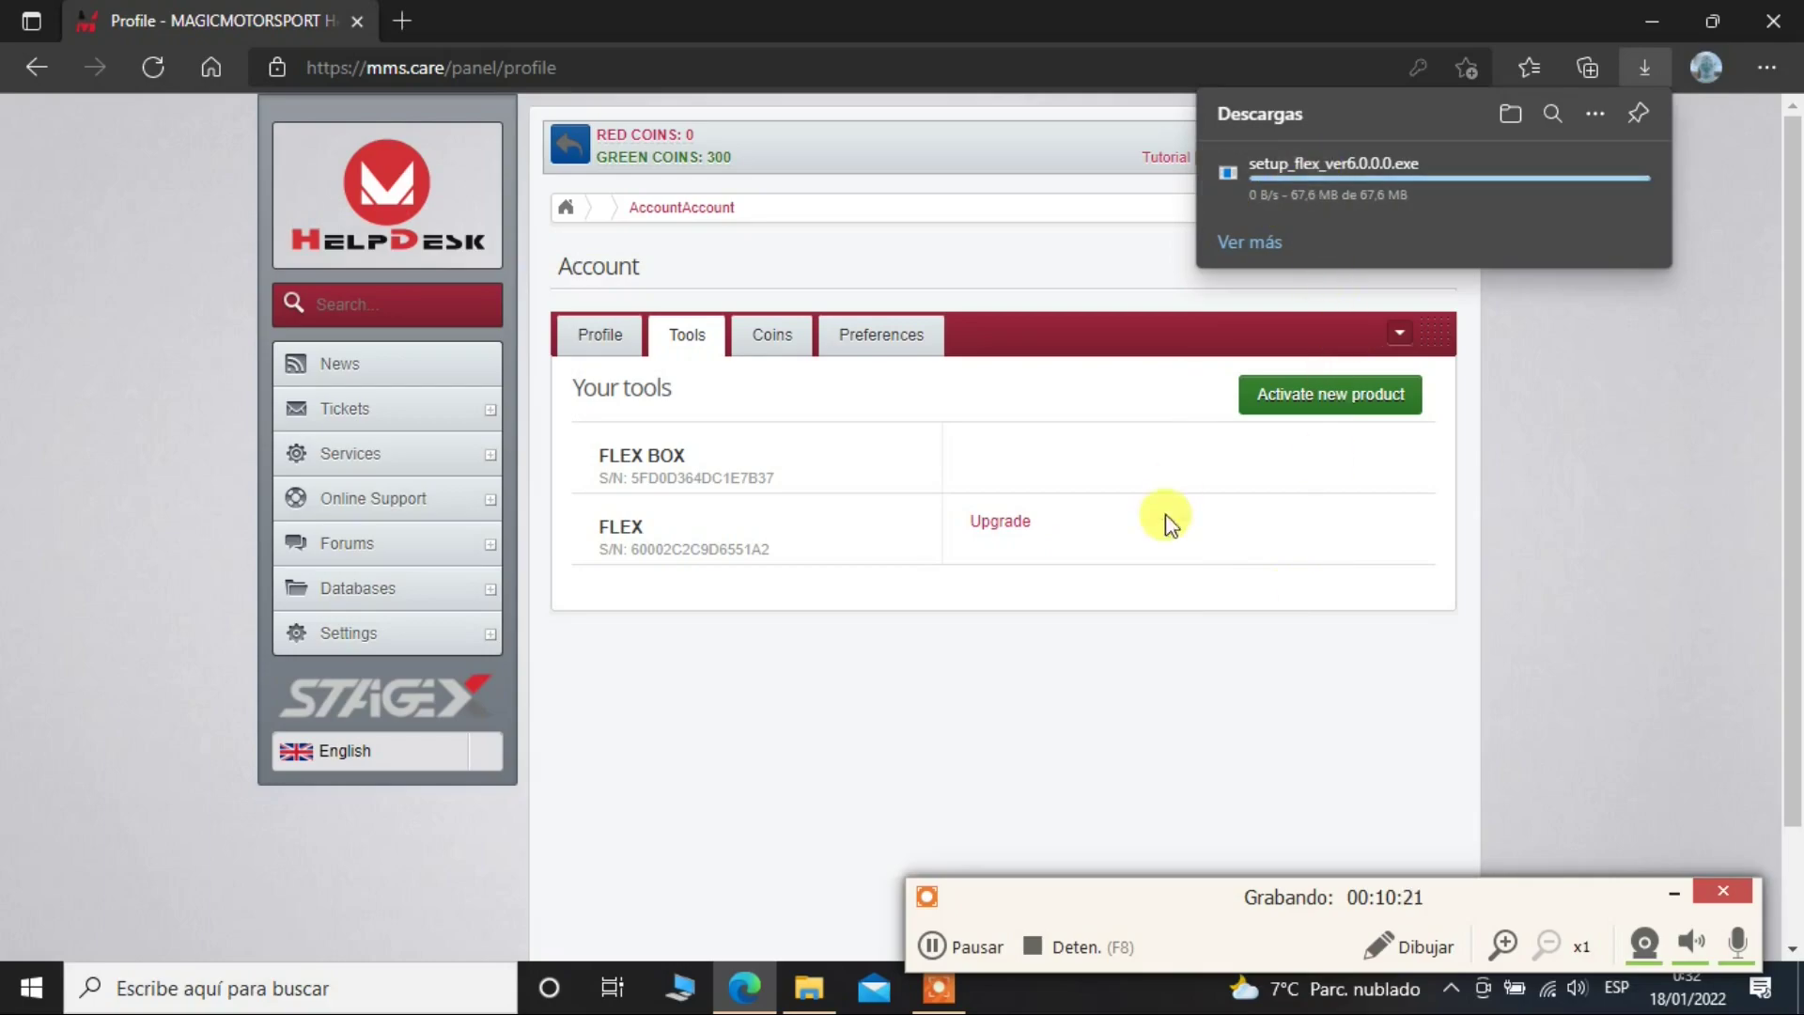
- Install FLEX 6.0.0.0 into C:\Flex and finish with Launch Flex left checked
{"action": "scroll", "coordinate": [1137, 583], "scroll_direction": "down", "scroll_amount": 2}
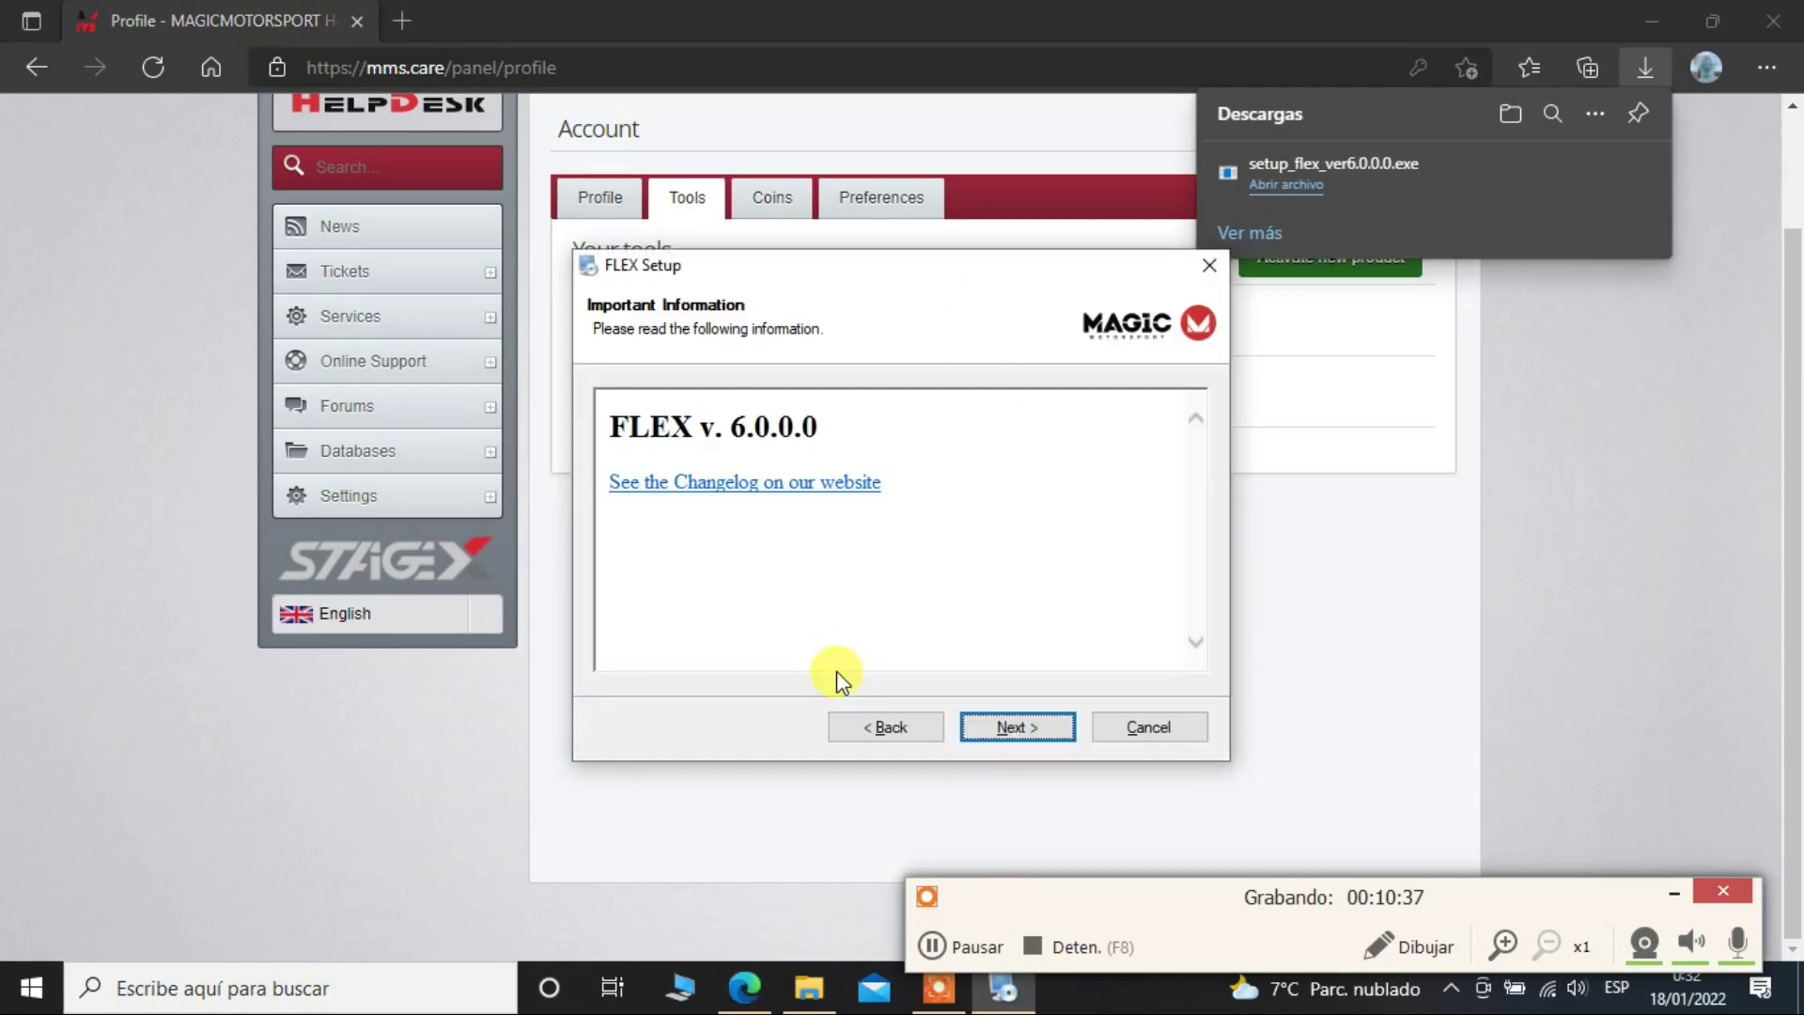
{"action": "left_click", "coordinate": [1009, 718]}
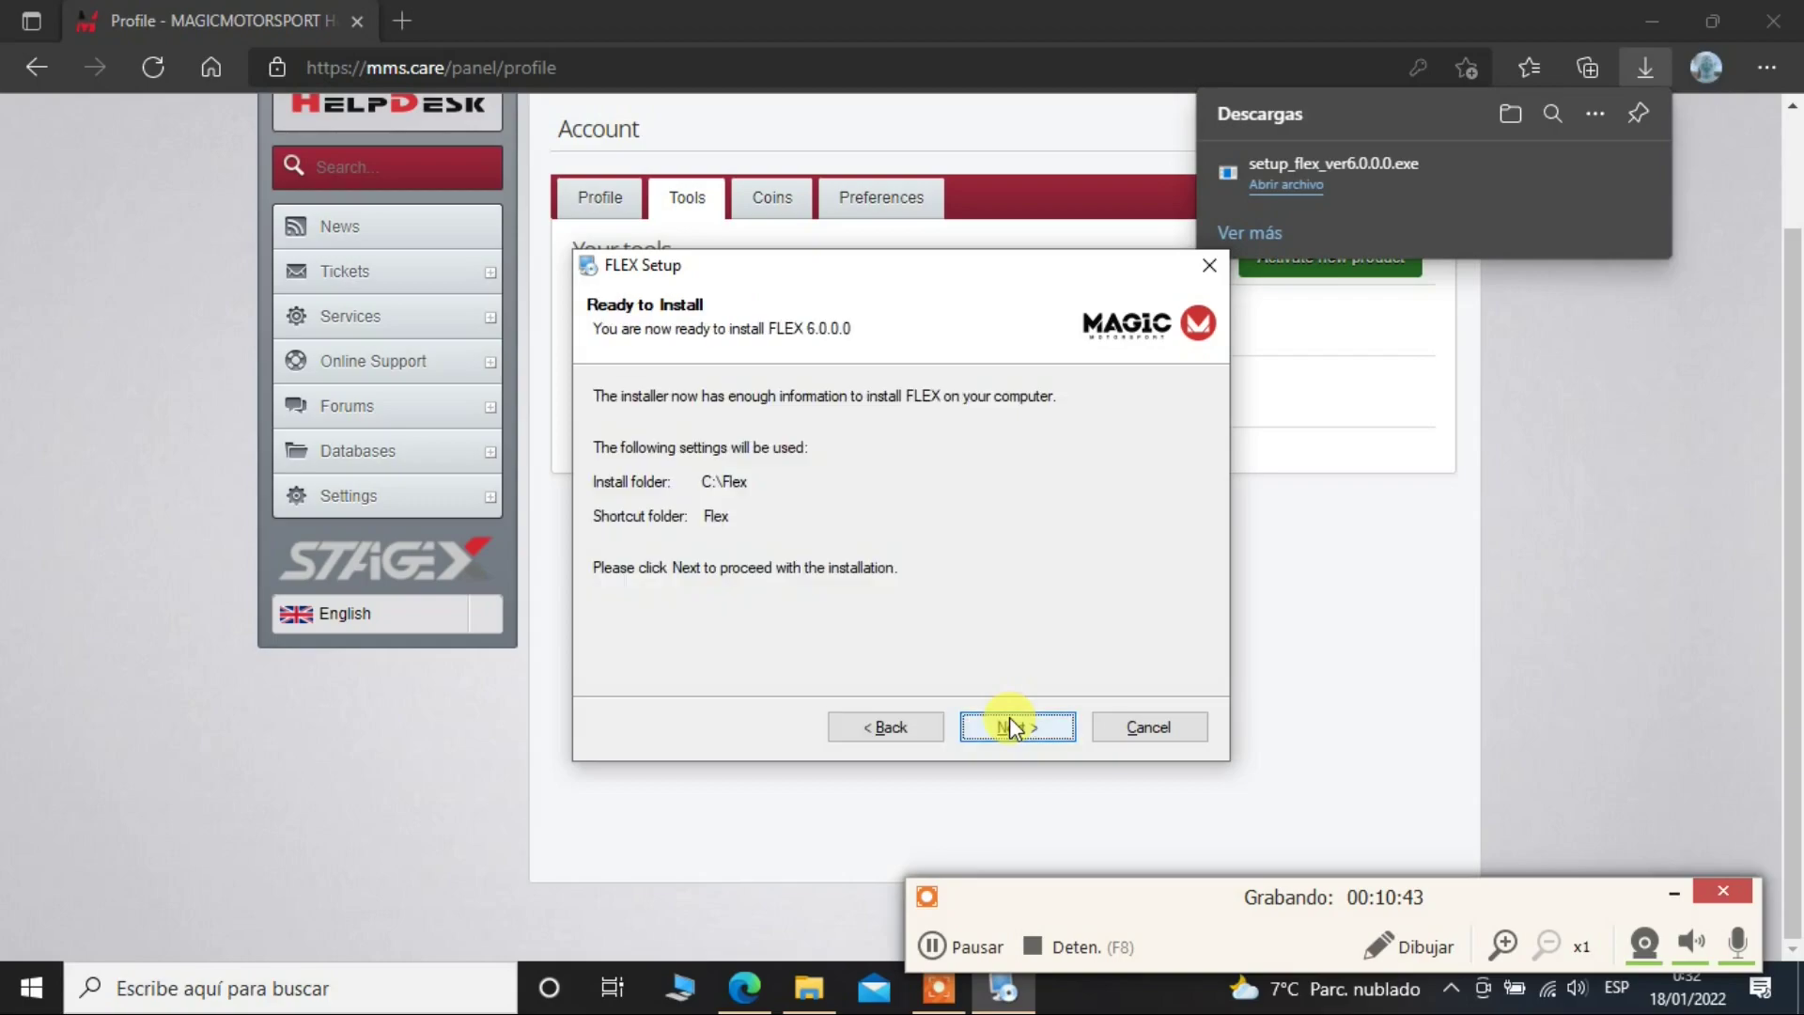
{"action": "left_click", "coordinate": [1009, 718]}
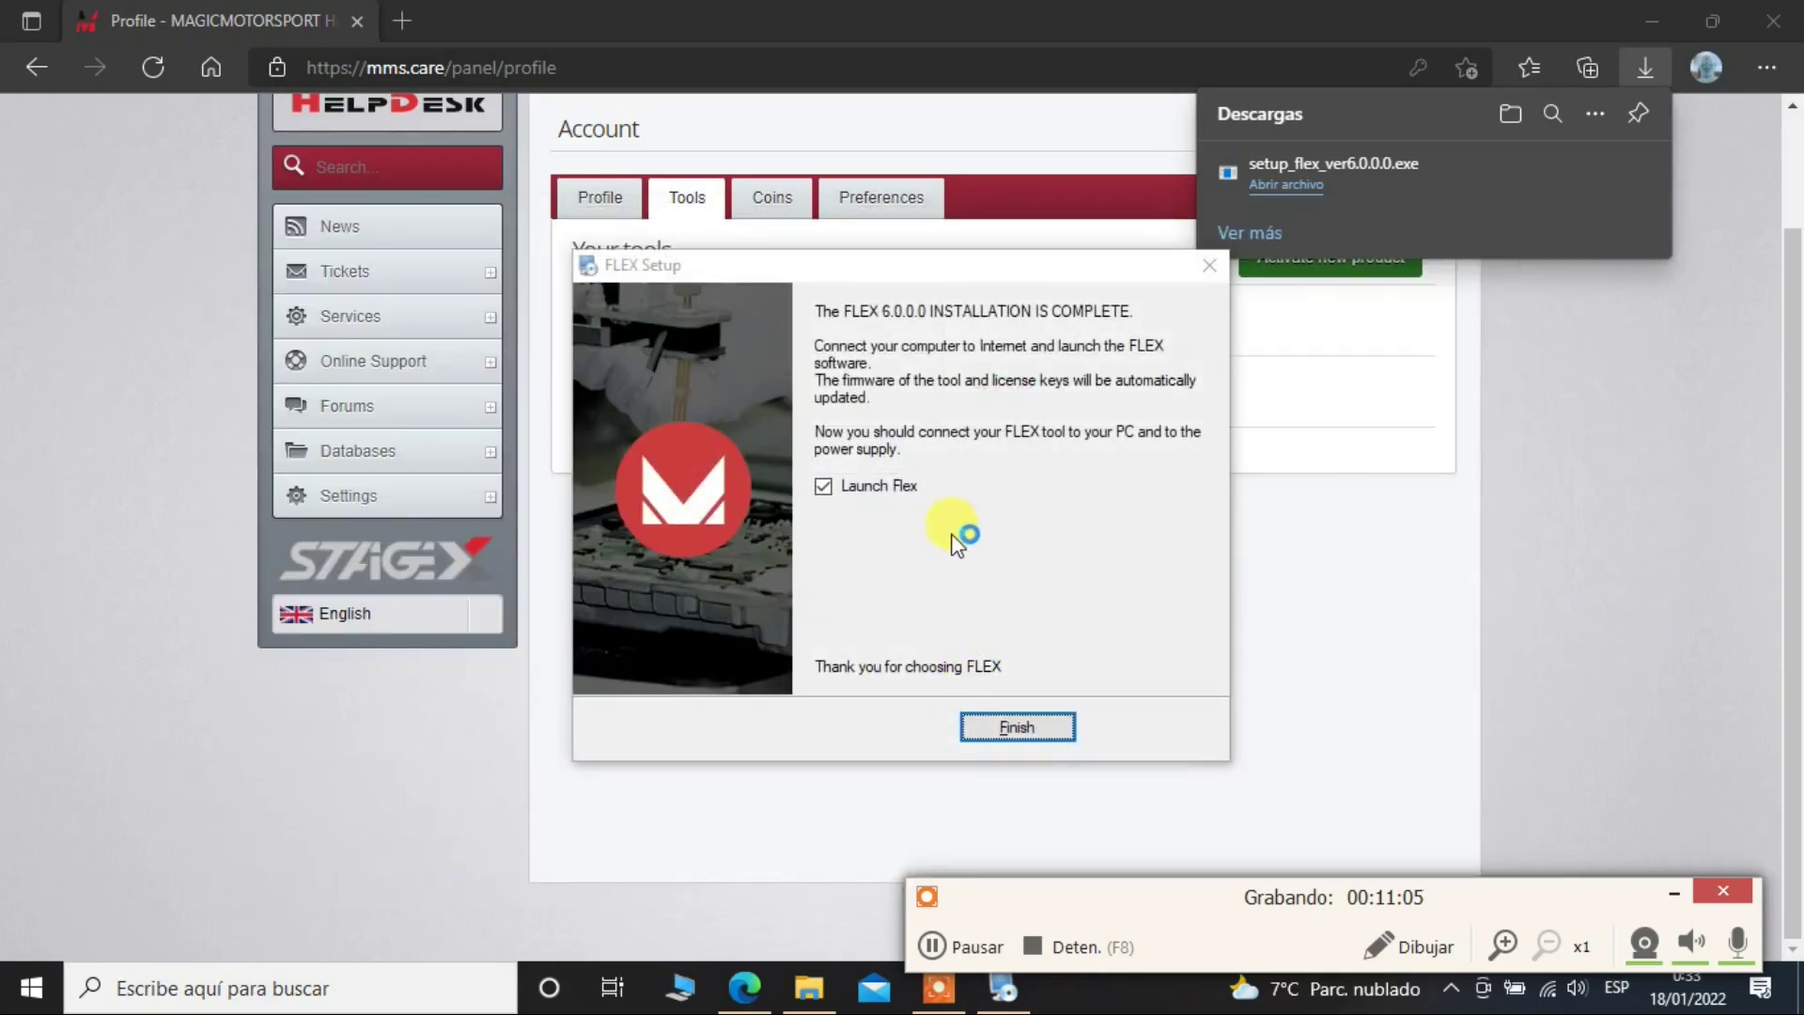
{"action": "left_click", "coordinate": [853, 488]}
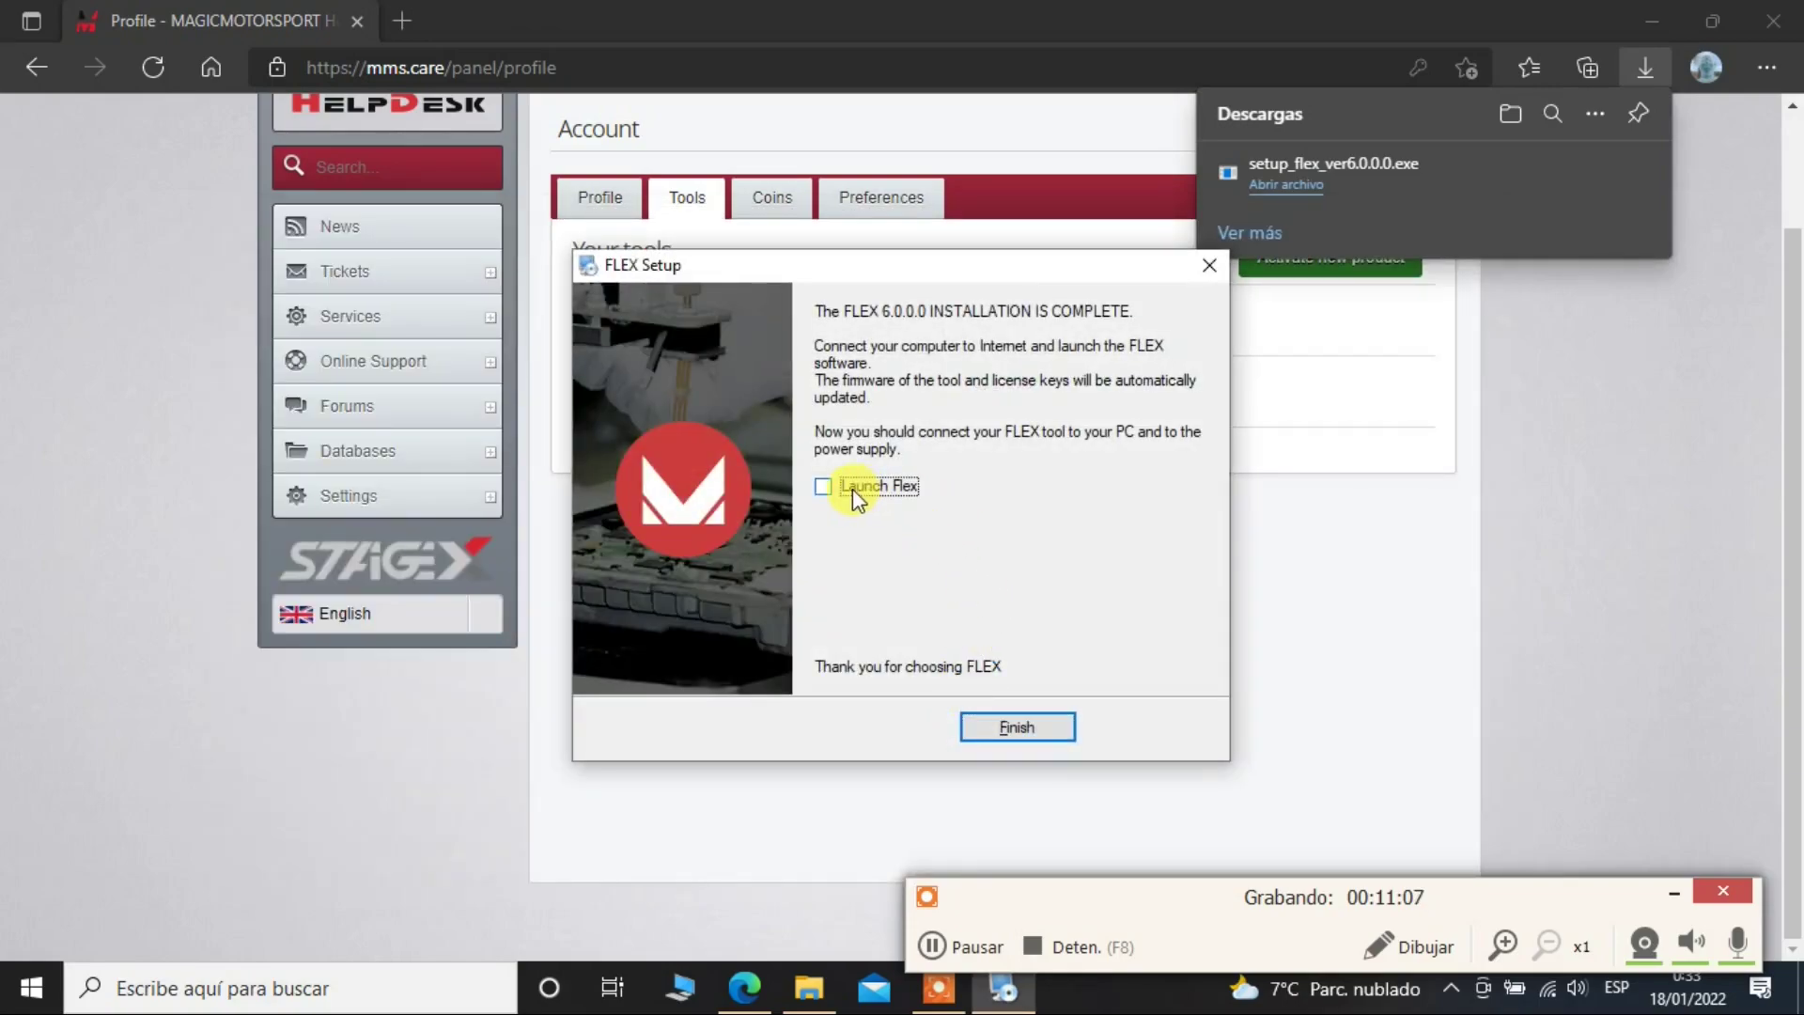
{"action": "left_click", "coordinate": [1008, 729]}
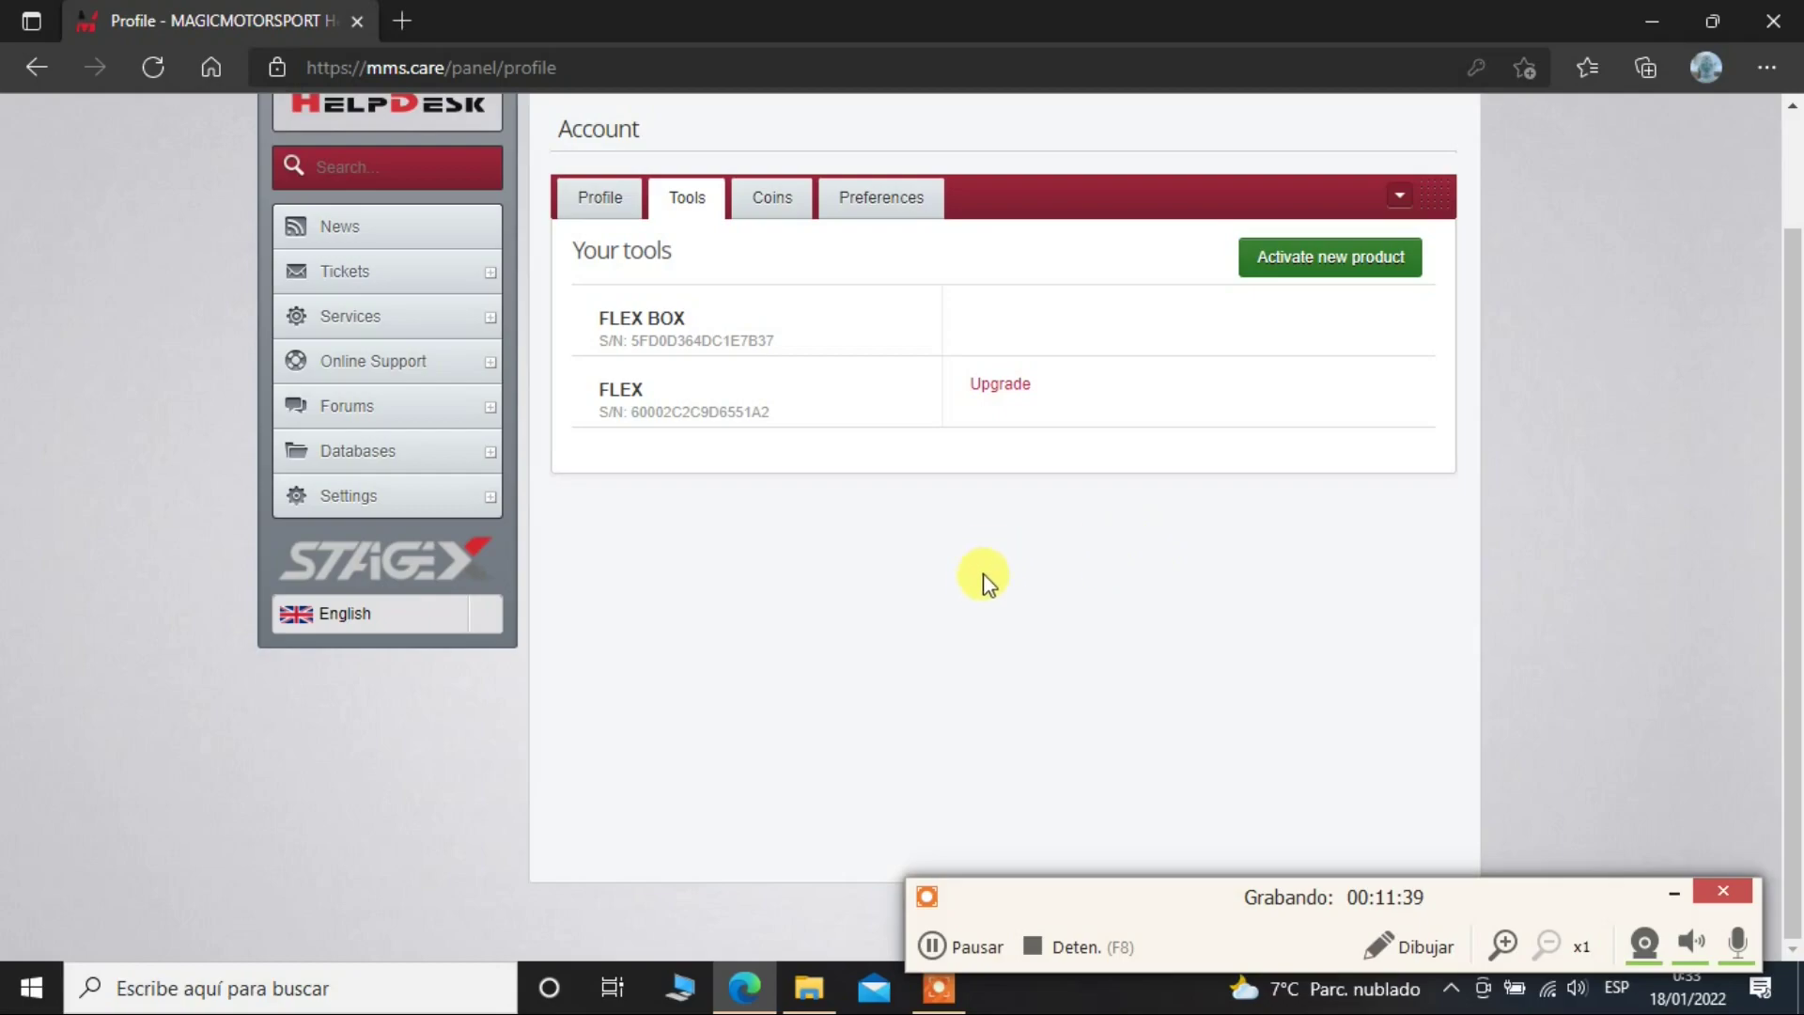
- Allow flex.exe through Windows Defender Firewall on private and public networks, then restore Edge
{"action": "key", "text": "super+d"}
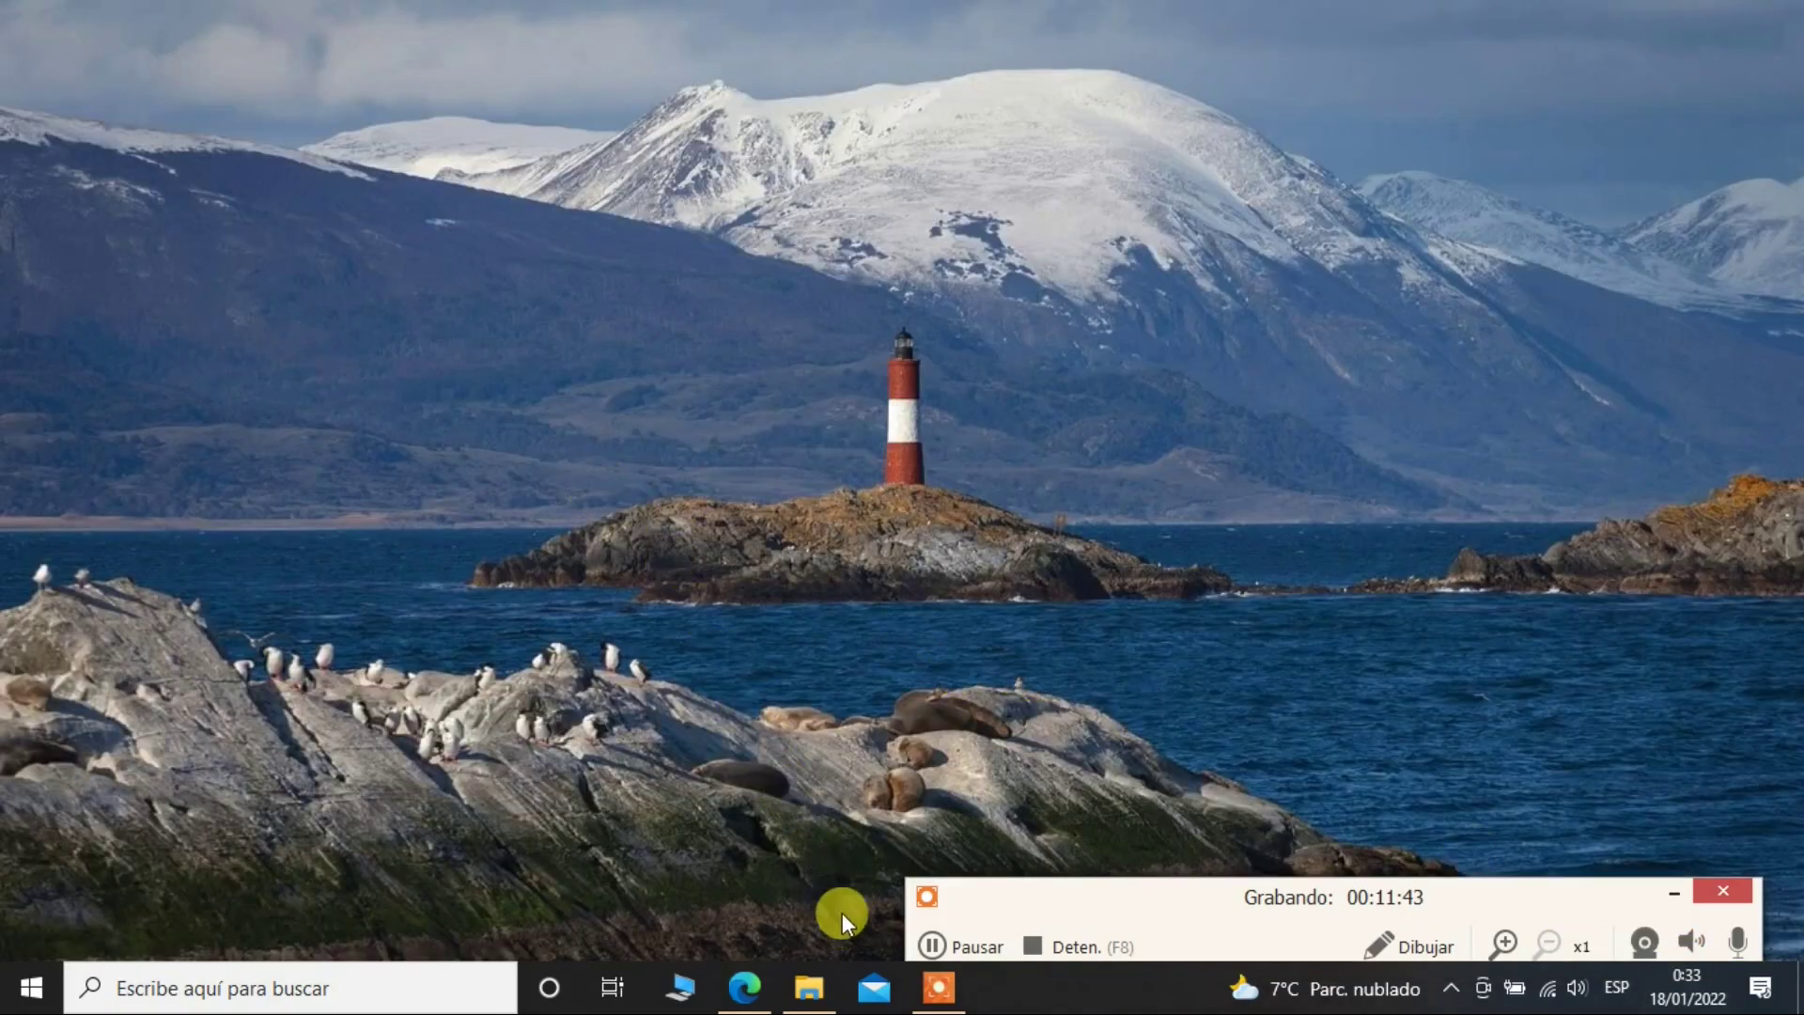
{"action": "left_click", "coordinate": [743, 986]}
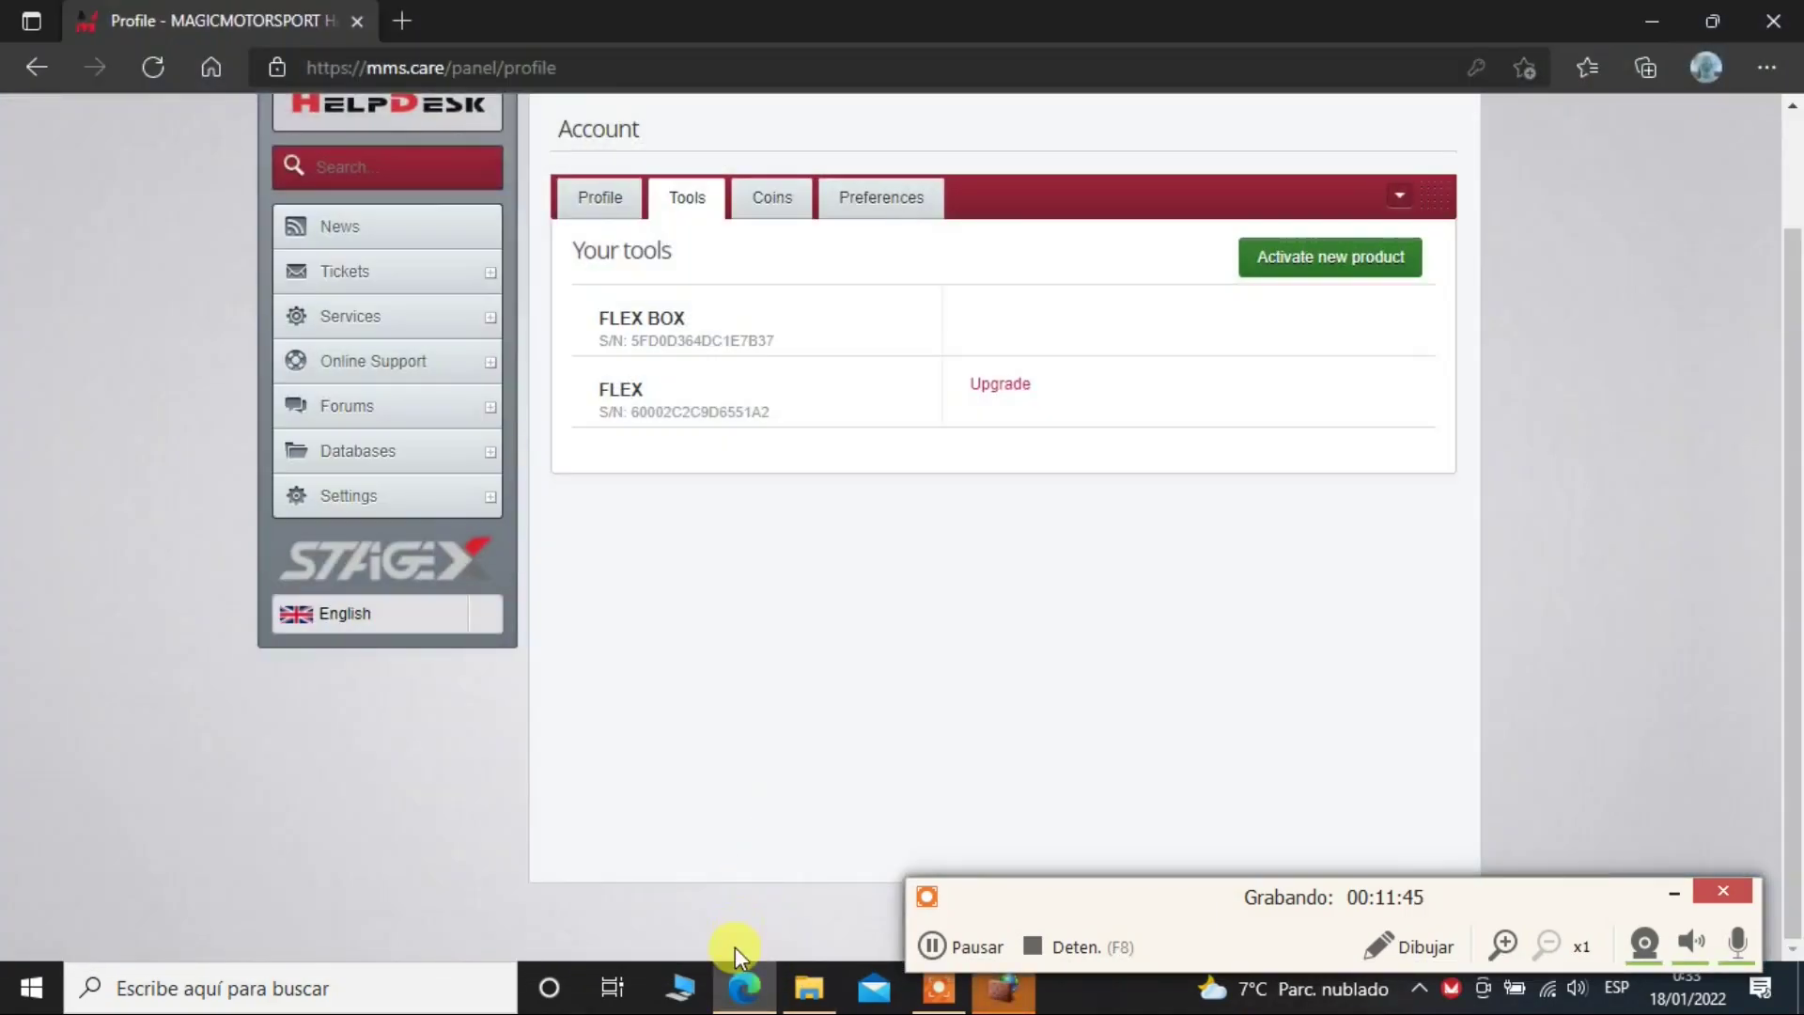
{"action": "left_click", "coordinate": [742, 985]}
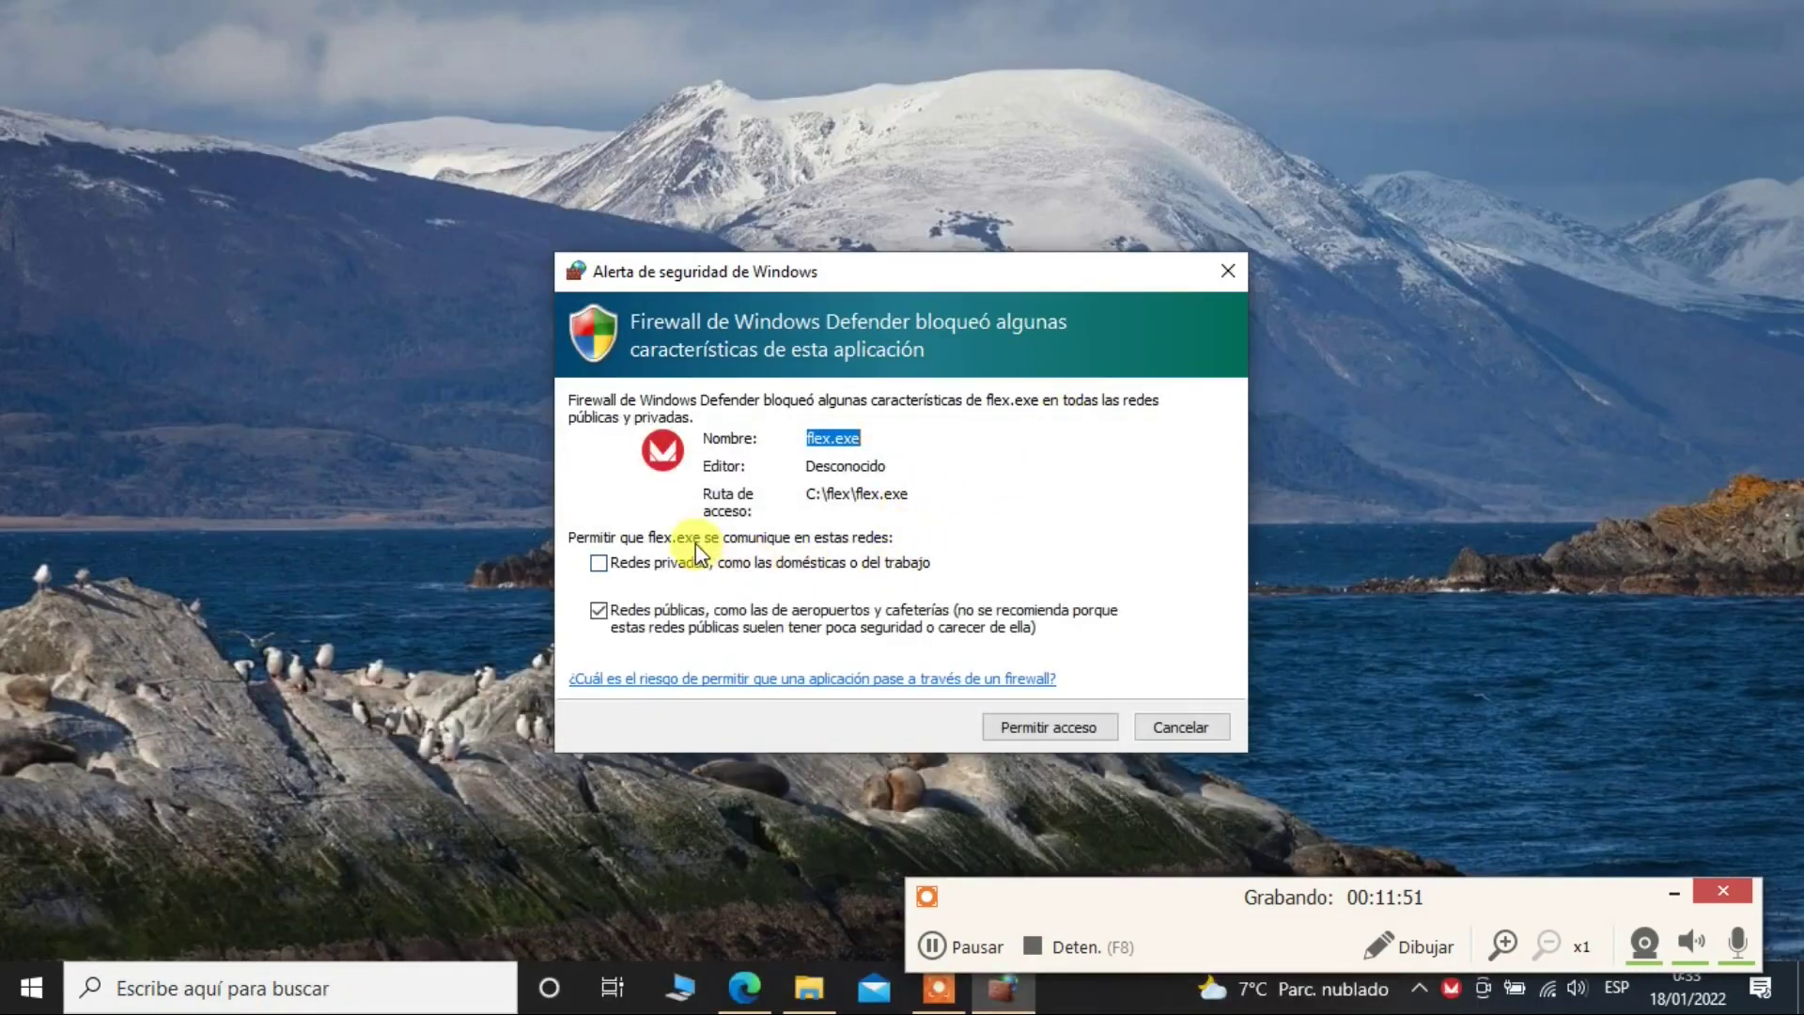
{"action": "left_click", "coordinate": [669, 564]}
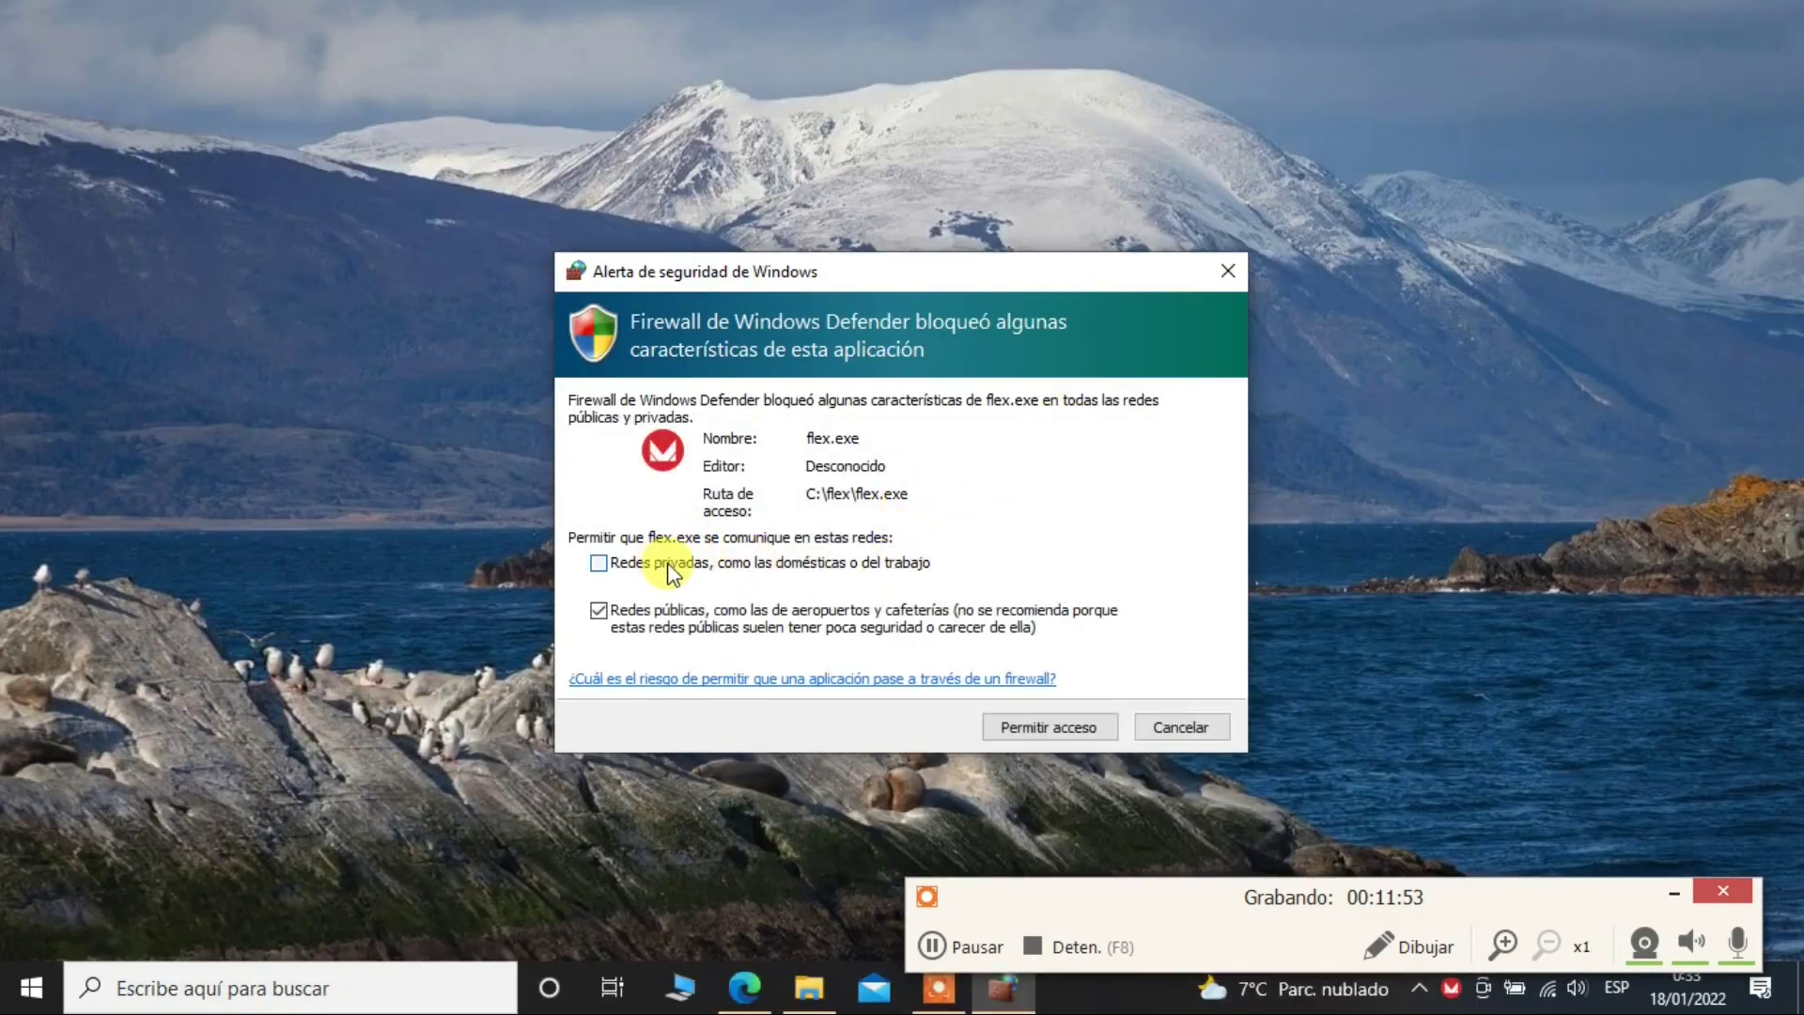
{"action": "left_click", "coordinate": [1020, 728]}
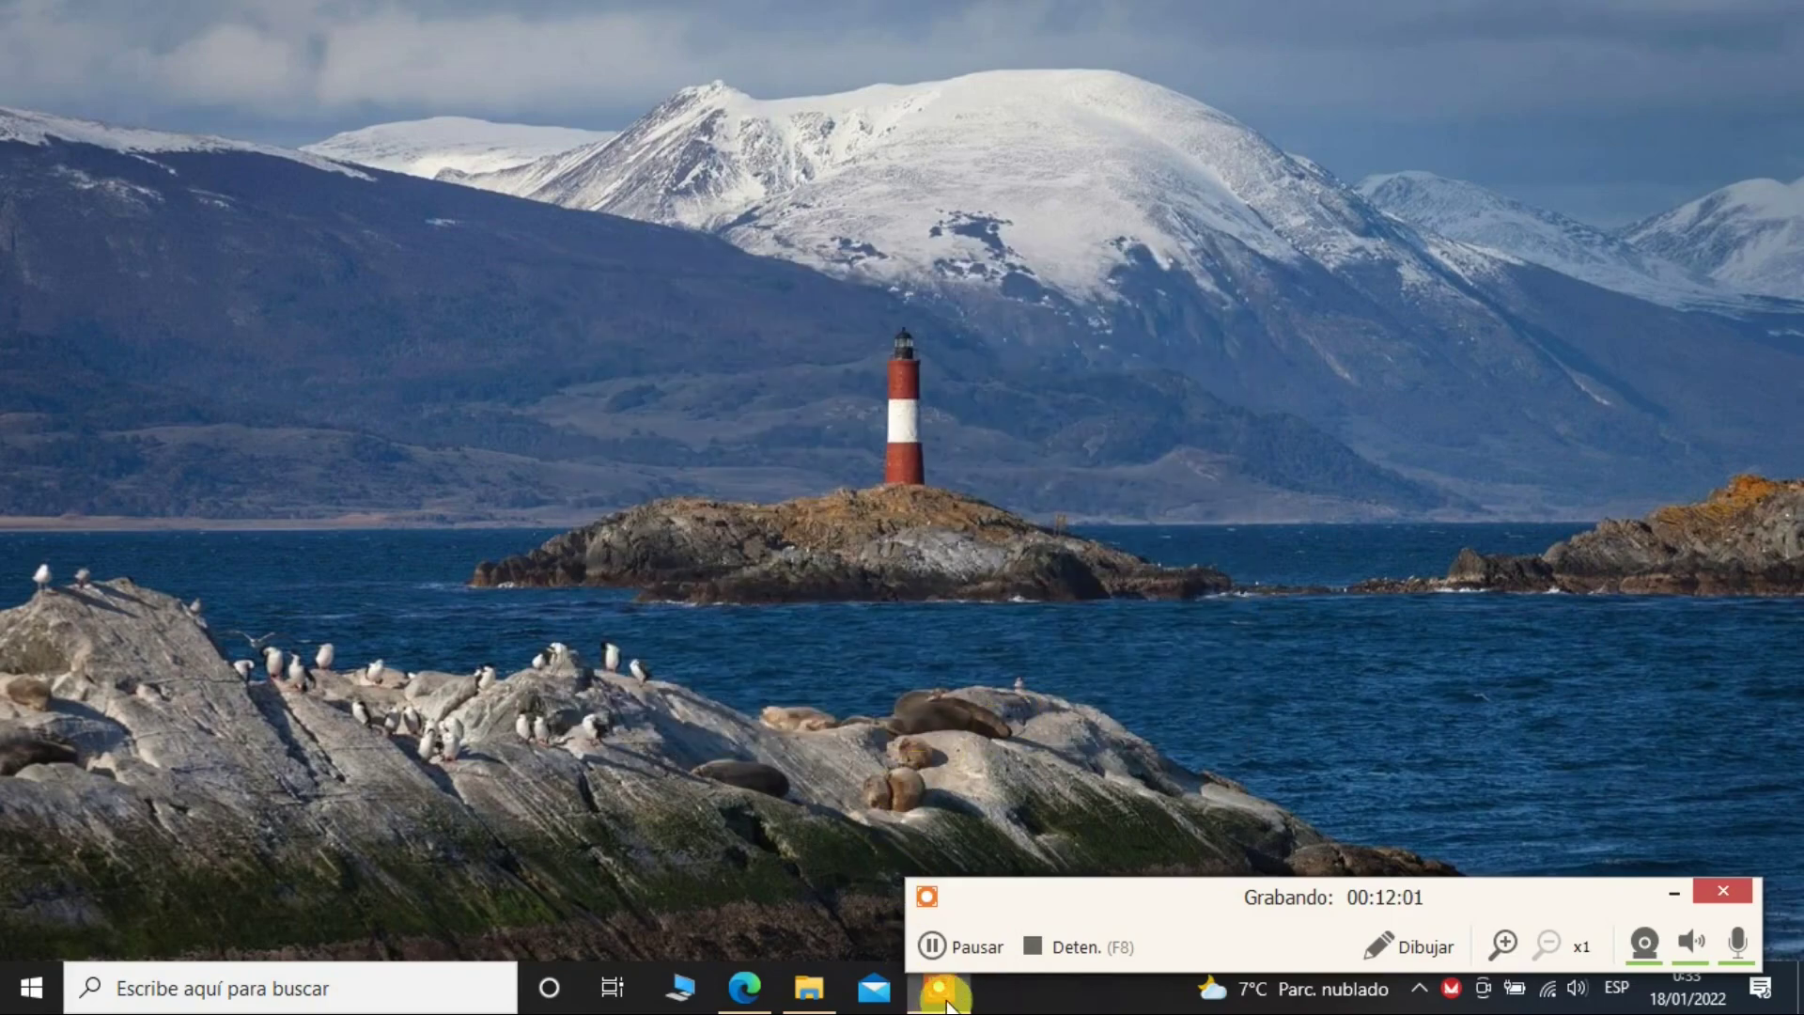
{"action": "left_click", "coordinate": [752, 998]}
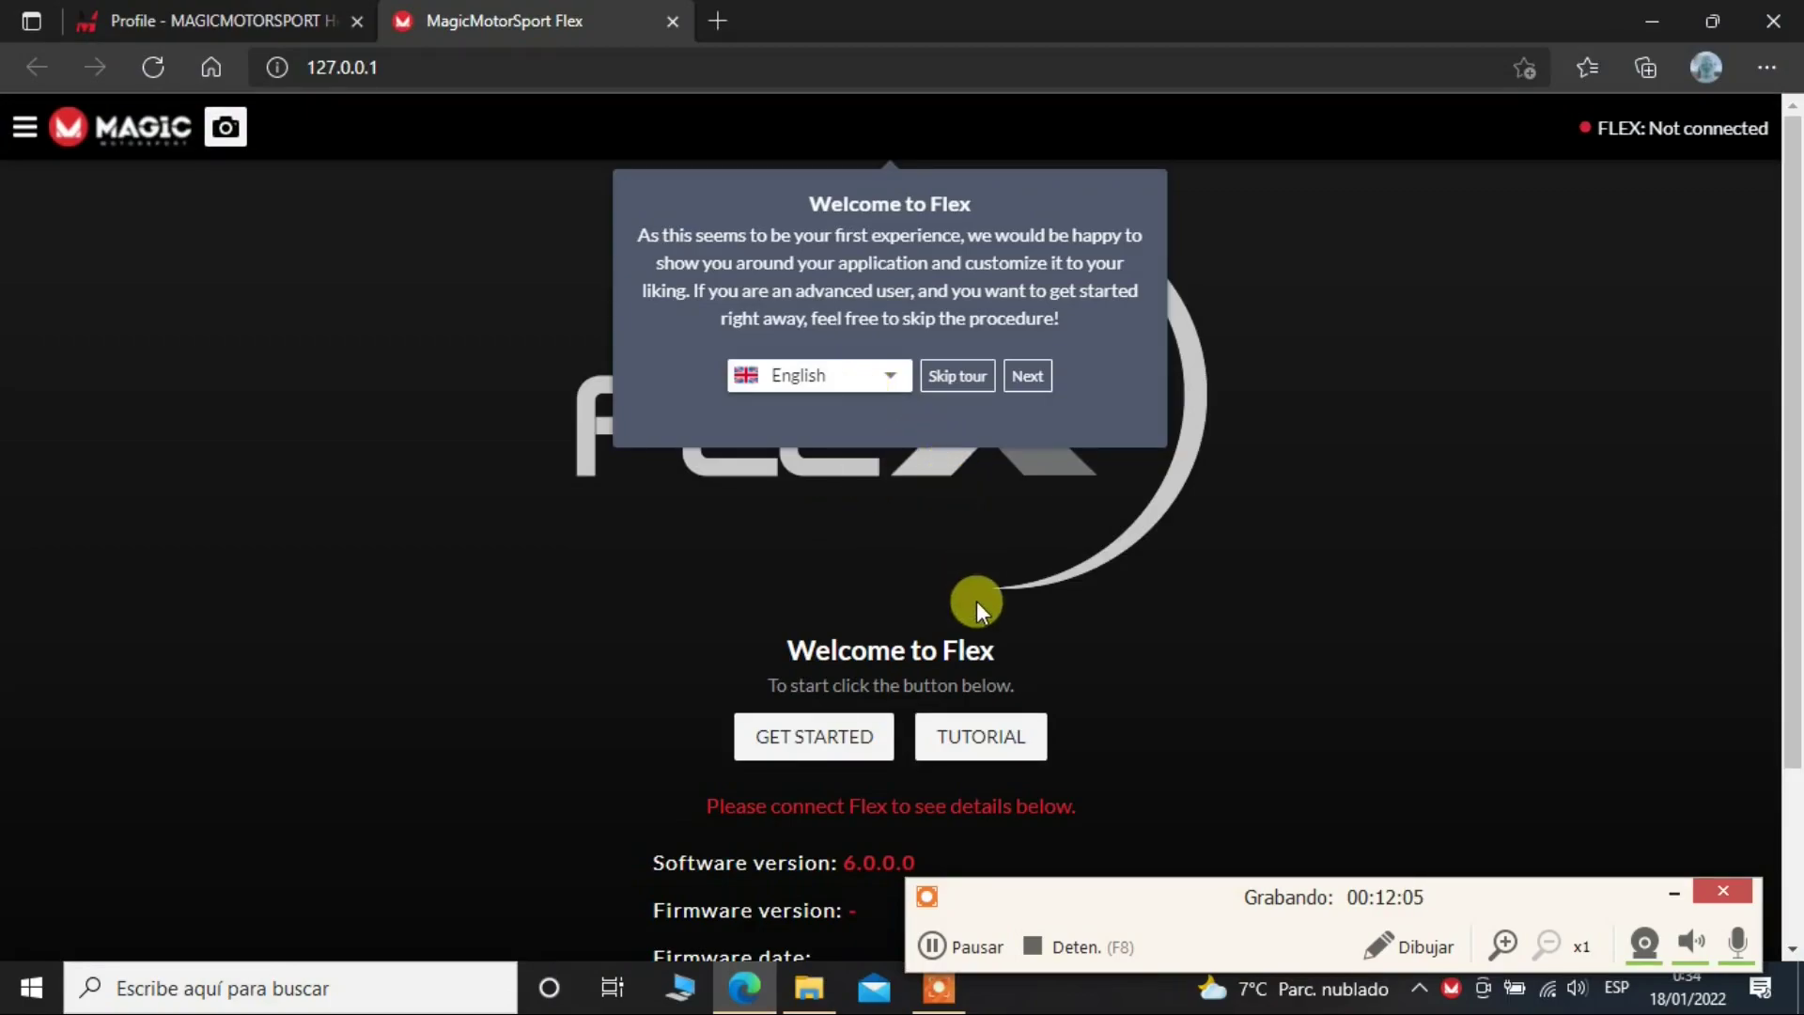
- Skip the Flex welcome tour, review the firmware and serial details, and open the vehicle list
{"action": "scroll", "coordinate": [969, 556], "scroll_direction": "down", "scroll_amount": 2}
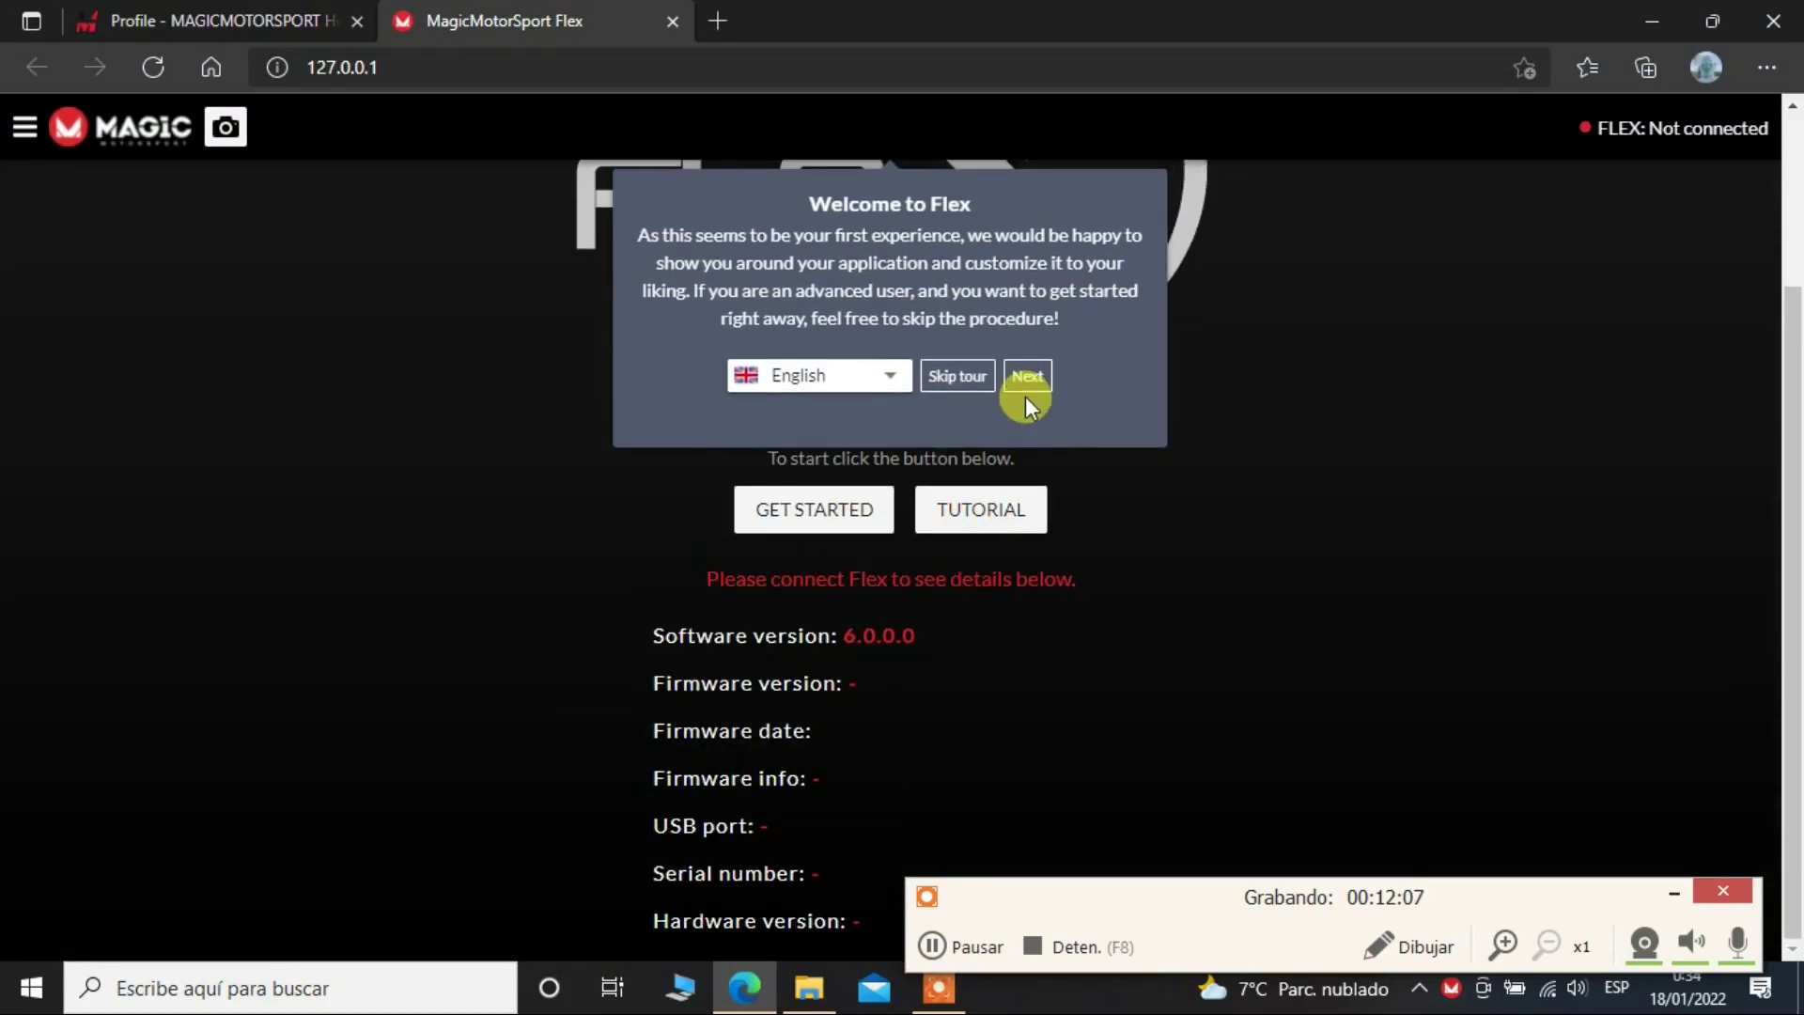
{"action": "left_click", "coordinate": [958, 378]}
{"action": "scroll", "coordinate": [955, 370], "scroll_direction": "up", "scroll_amount": 2}
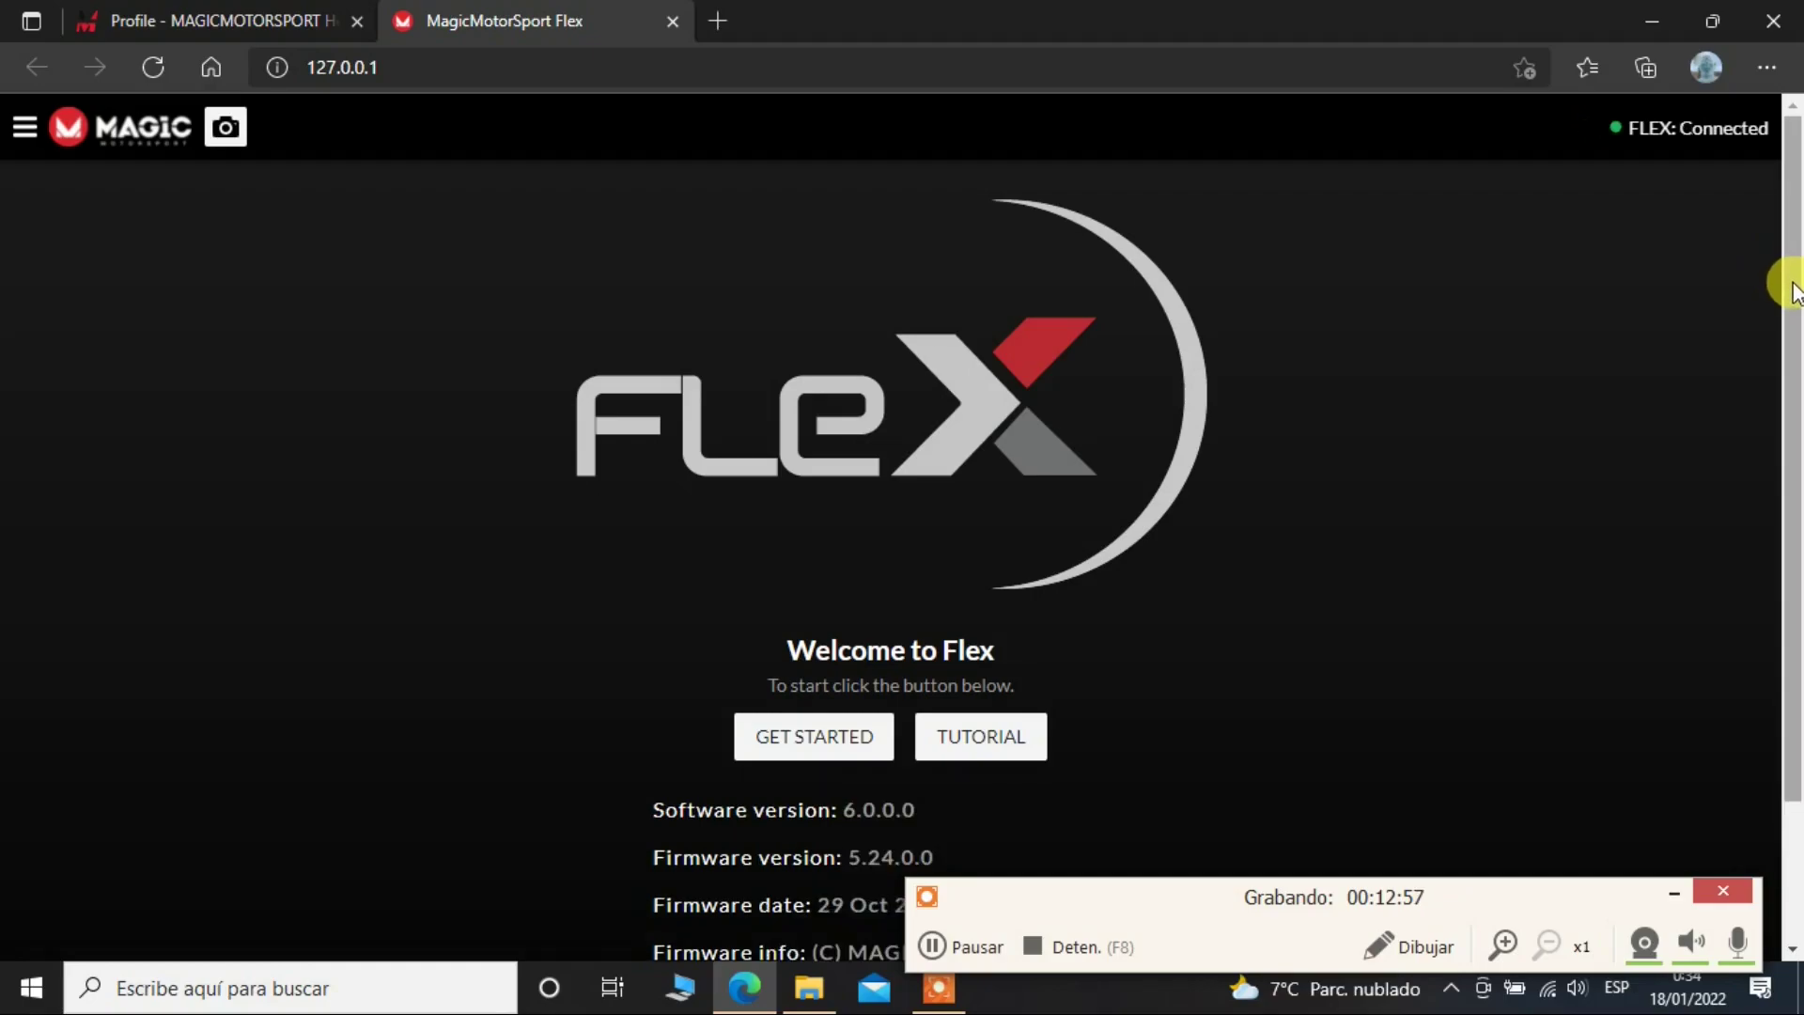
{"action": "left_click_drag", "start_coordinate": [1790, 293], "coordinate": [1796, 719]}
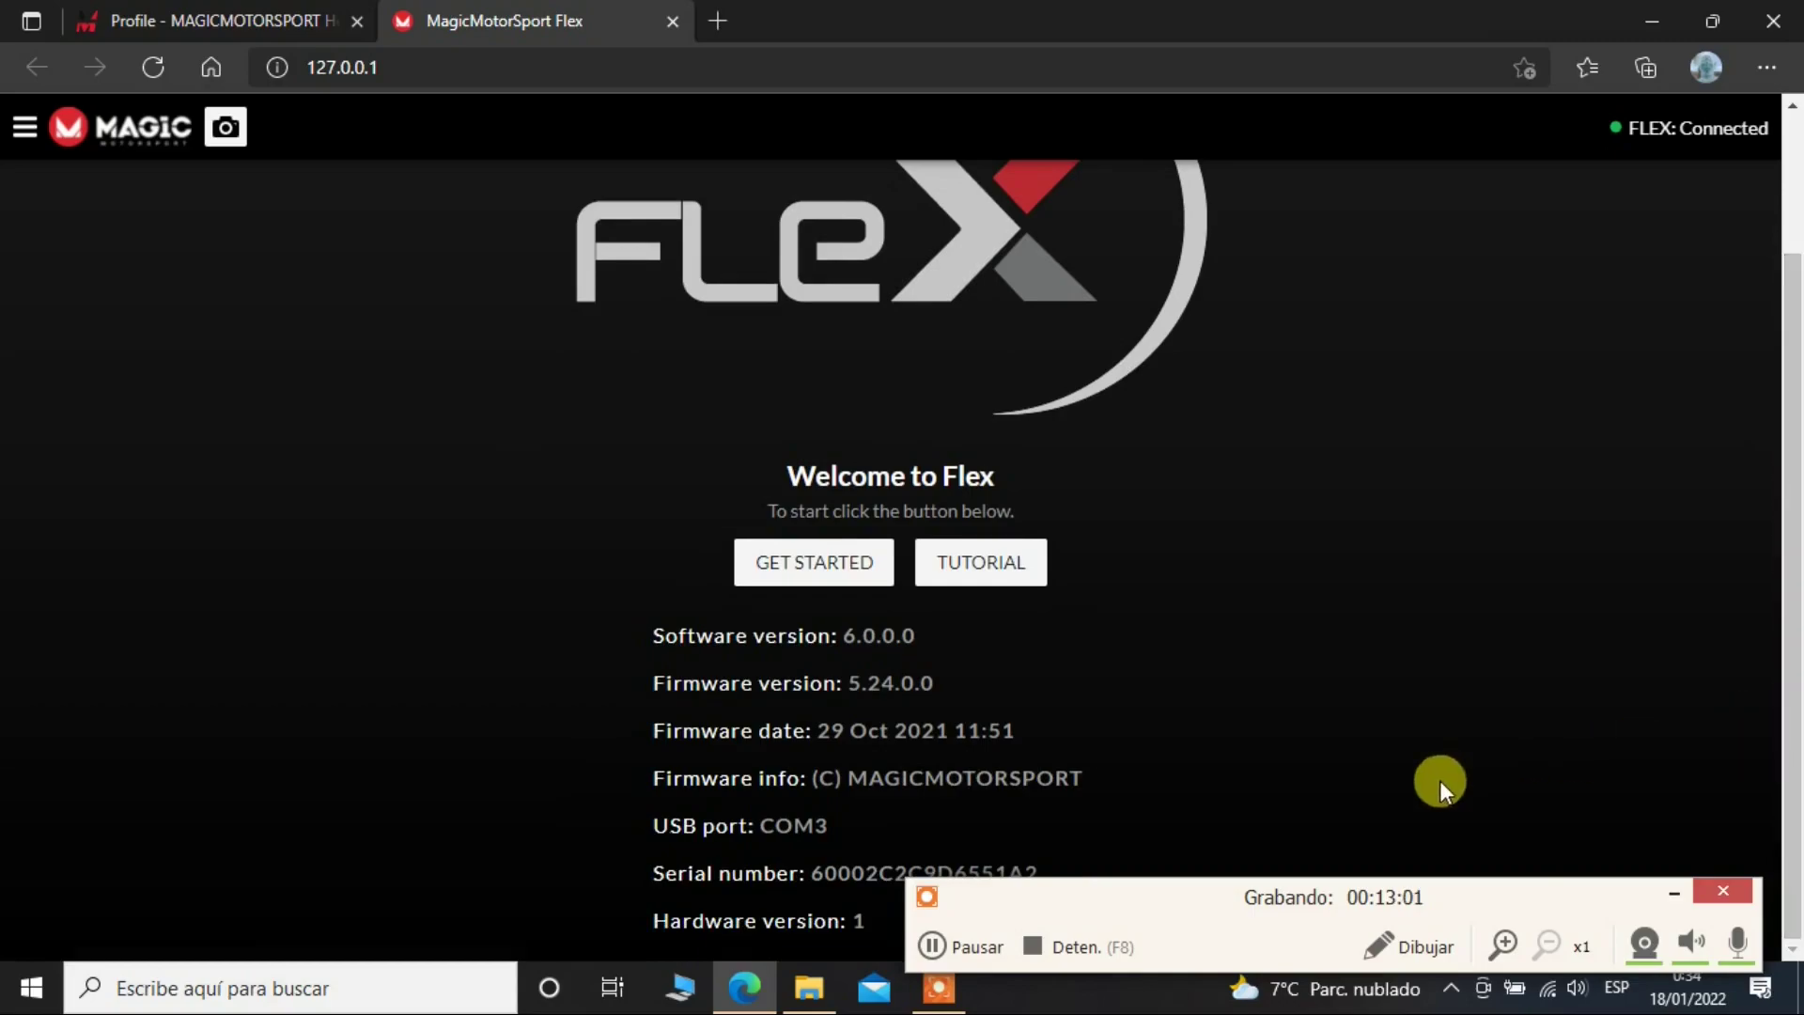
{"action": "left_click", "coordinate": [1304, 902]}
{"action": "left_click_drag", "start_coordinate": [1304, 902], "coordinate": [1280, 250]}
{"action": "left_click", "coordinate": [785, 559]}
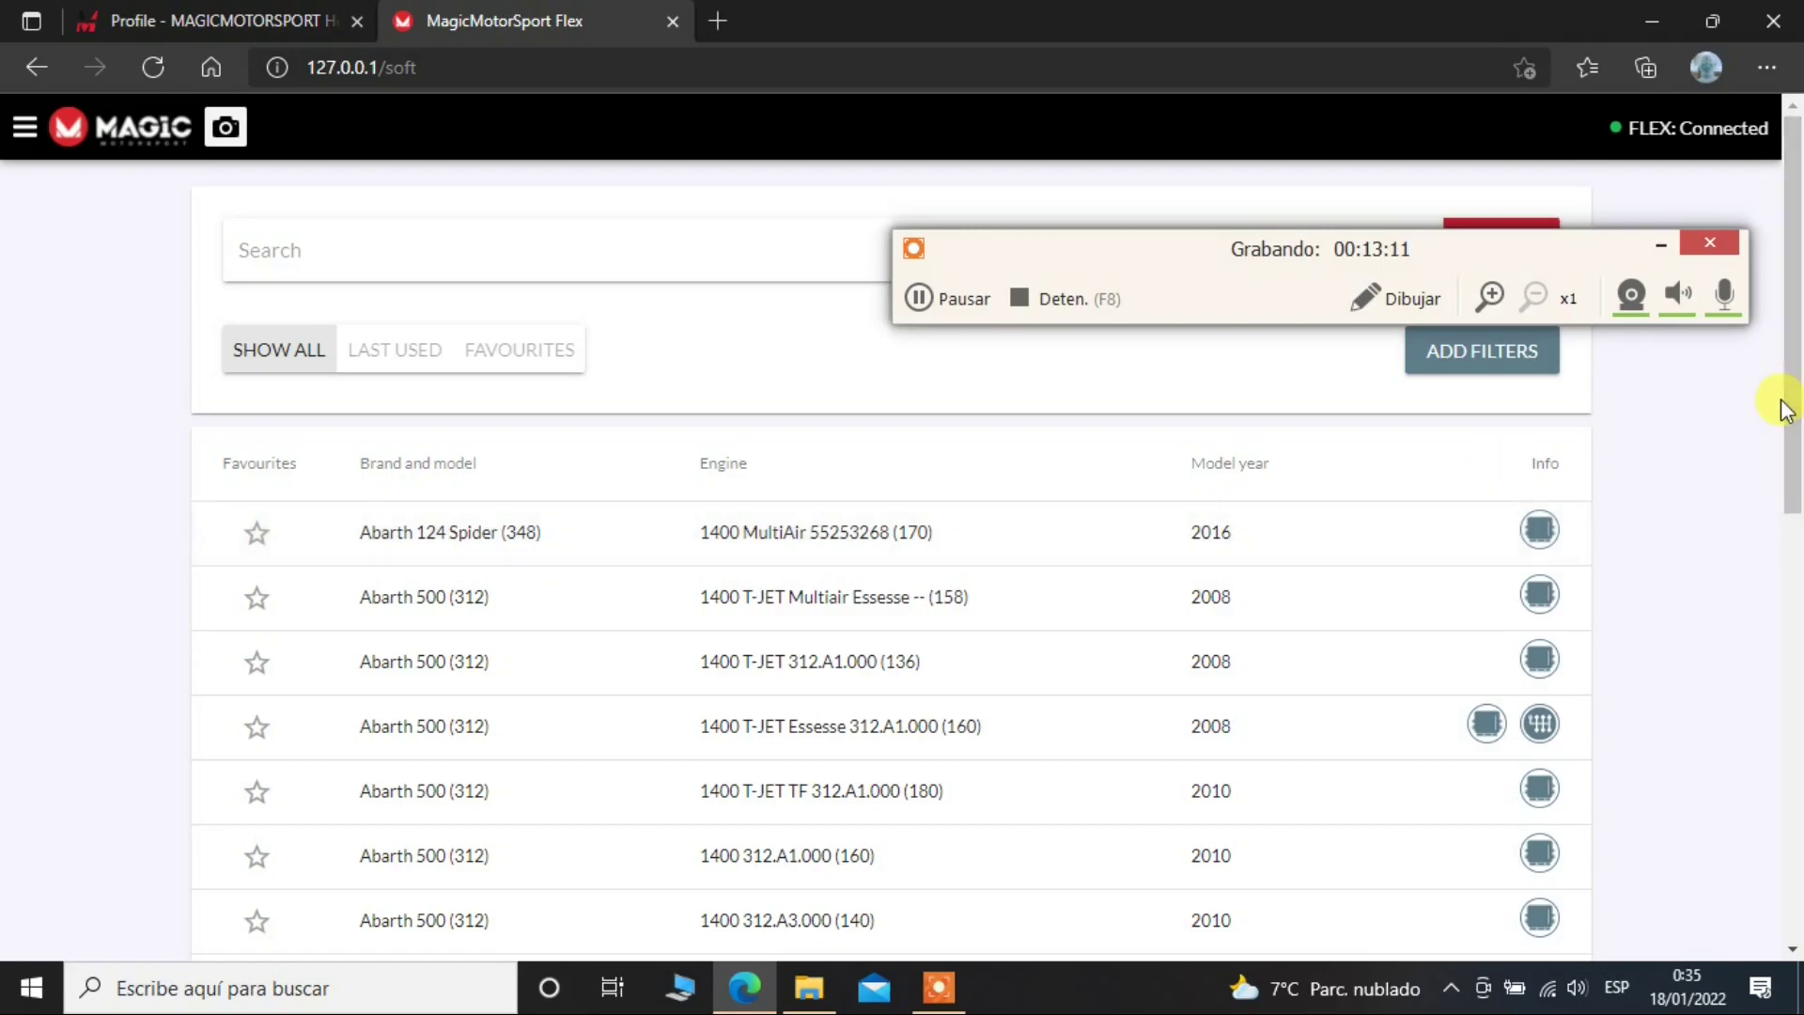
{"action": "left_click_drag", "start_coordinate": [1775, 402], "coordinate": [1760, 526]}
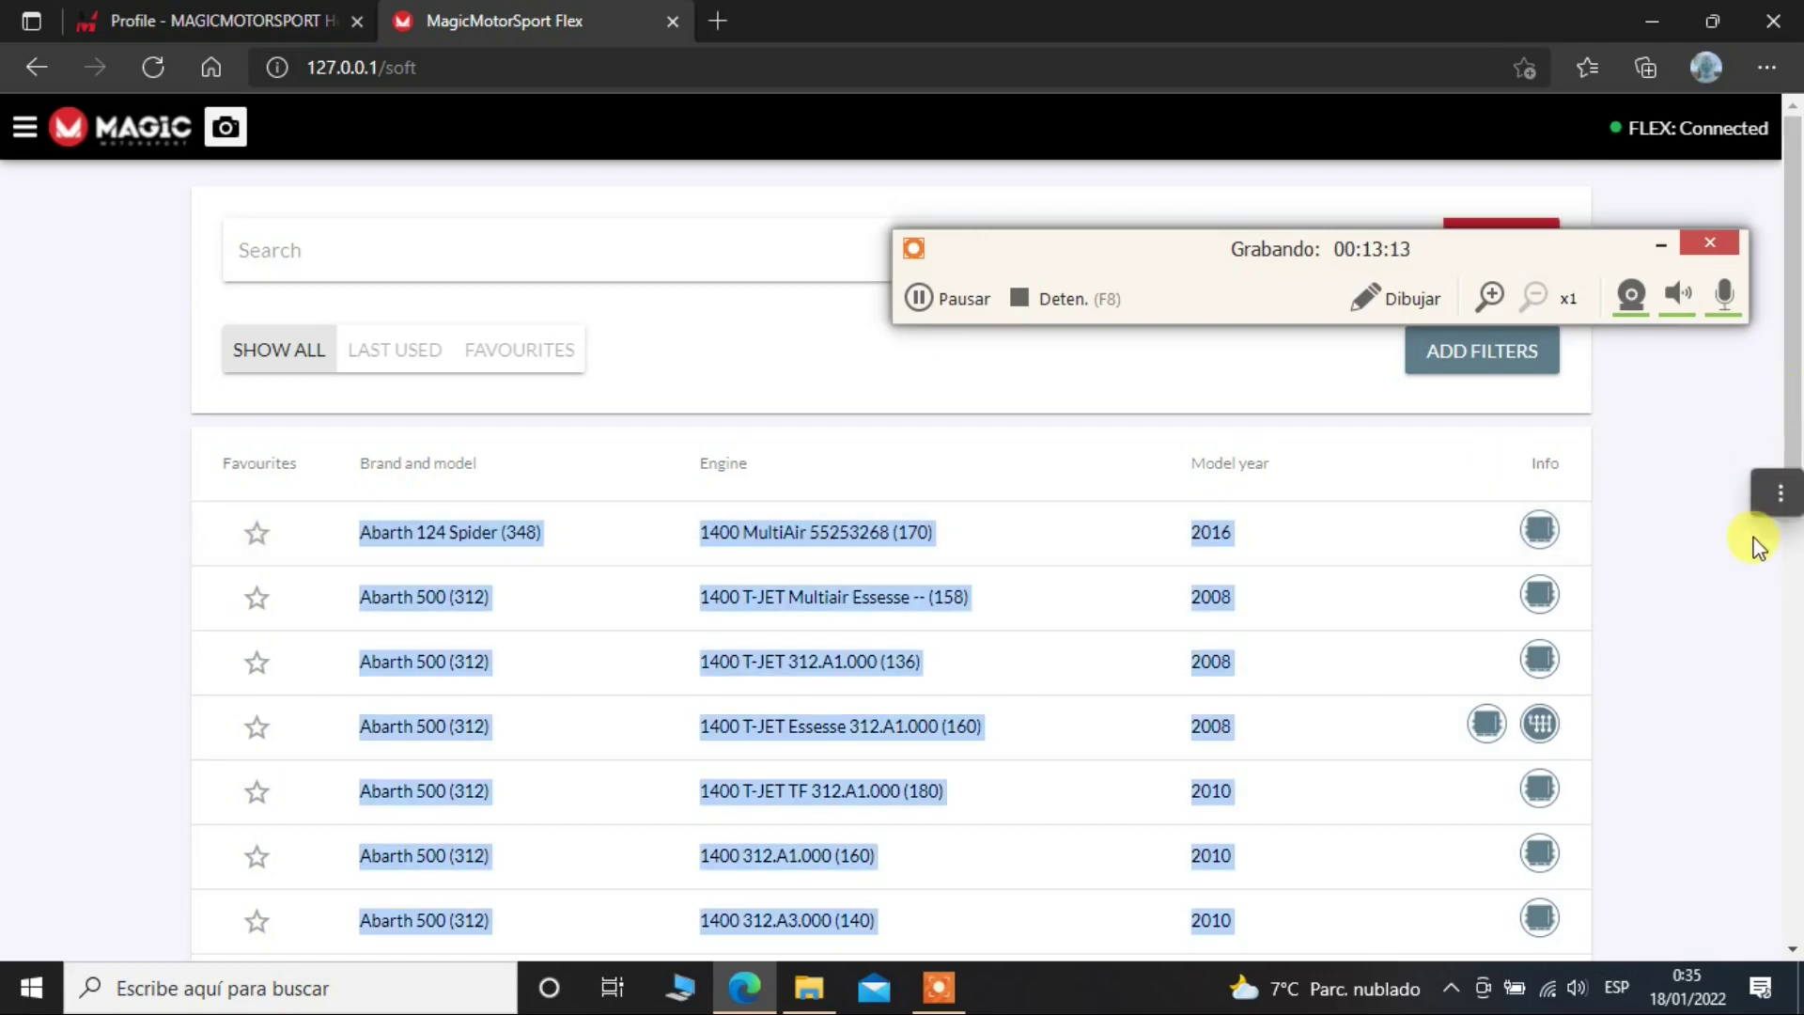
{"action": "left_click", "coordinate": [1732, 436]}
{"action": "left_click_drag", "start_coordinate": [1785, 434], "coordinate": [1774, 845]}
{"action": "left_click_drag", "start_coordinate": [1790, 751], "coordinate": [1785, 292]}
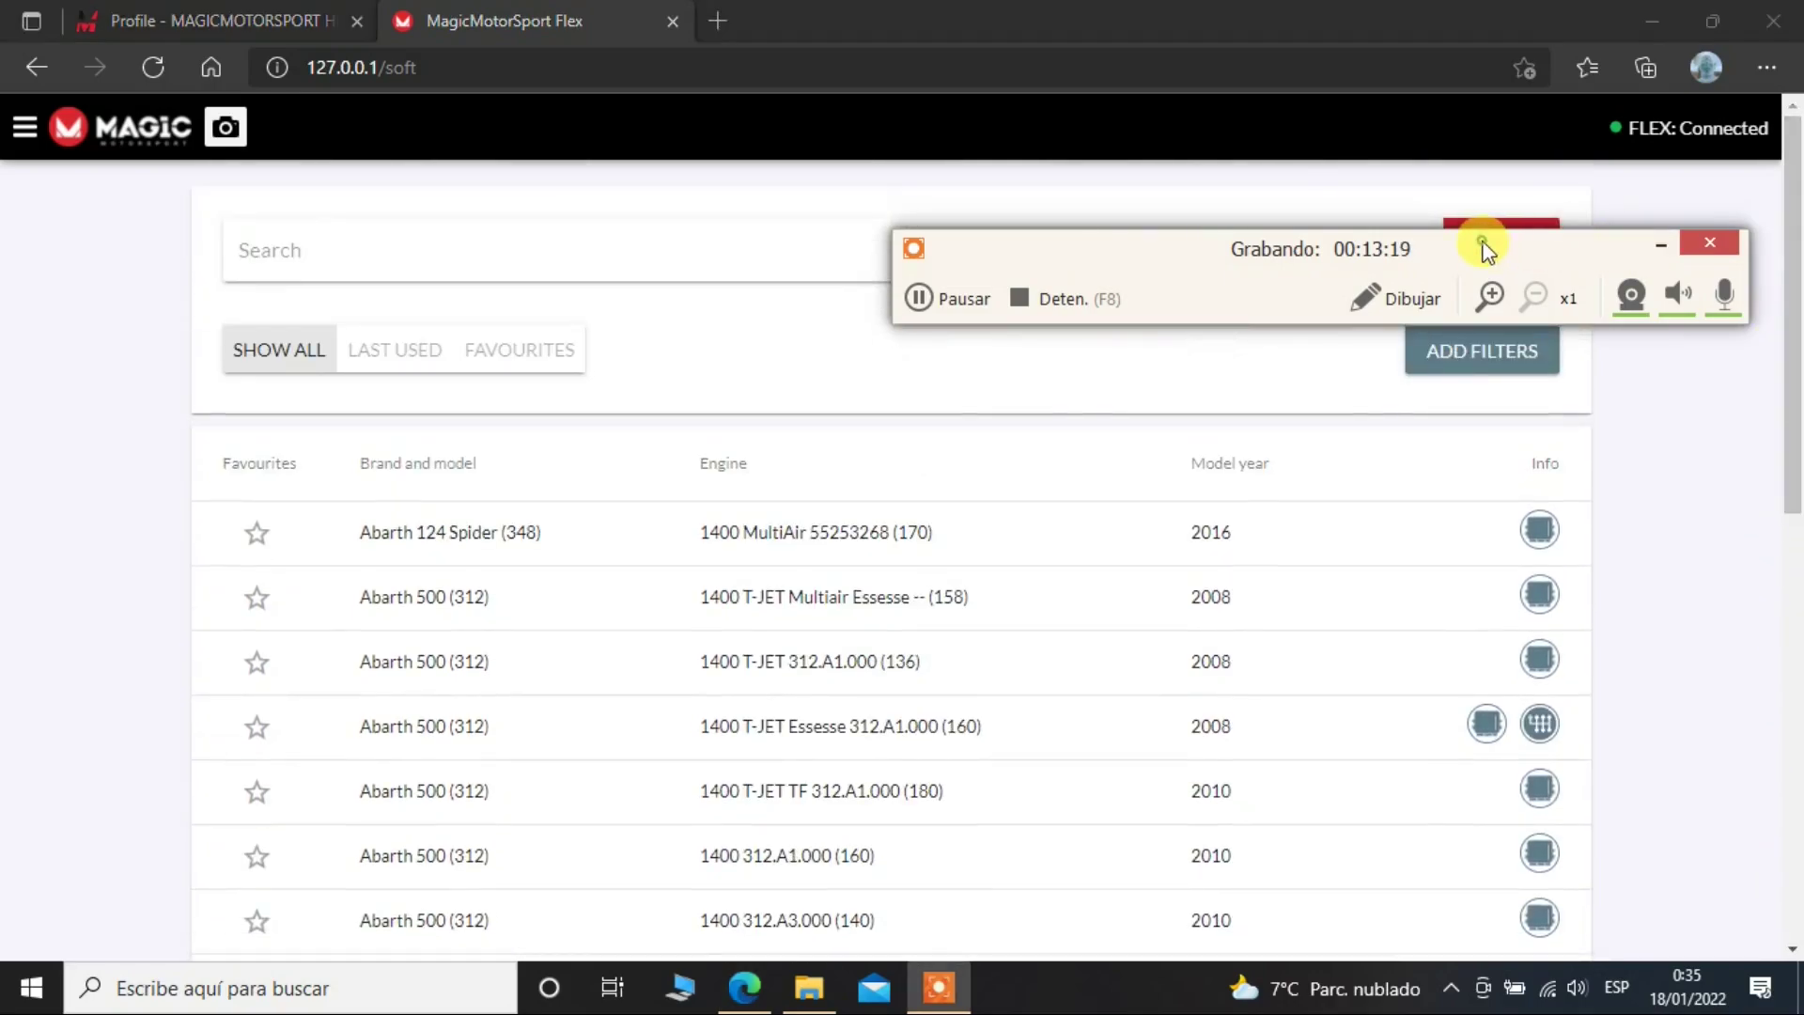
{"action": "left_click_drag", "start_coordinate": [1482, 249], "coordinate": [1493, 841]}
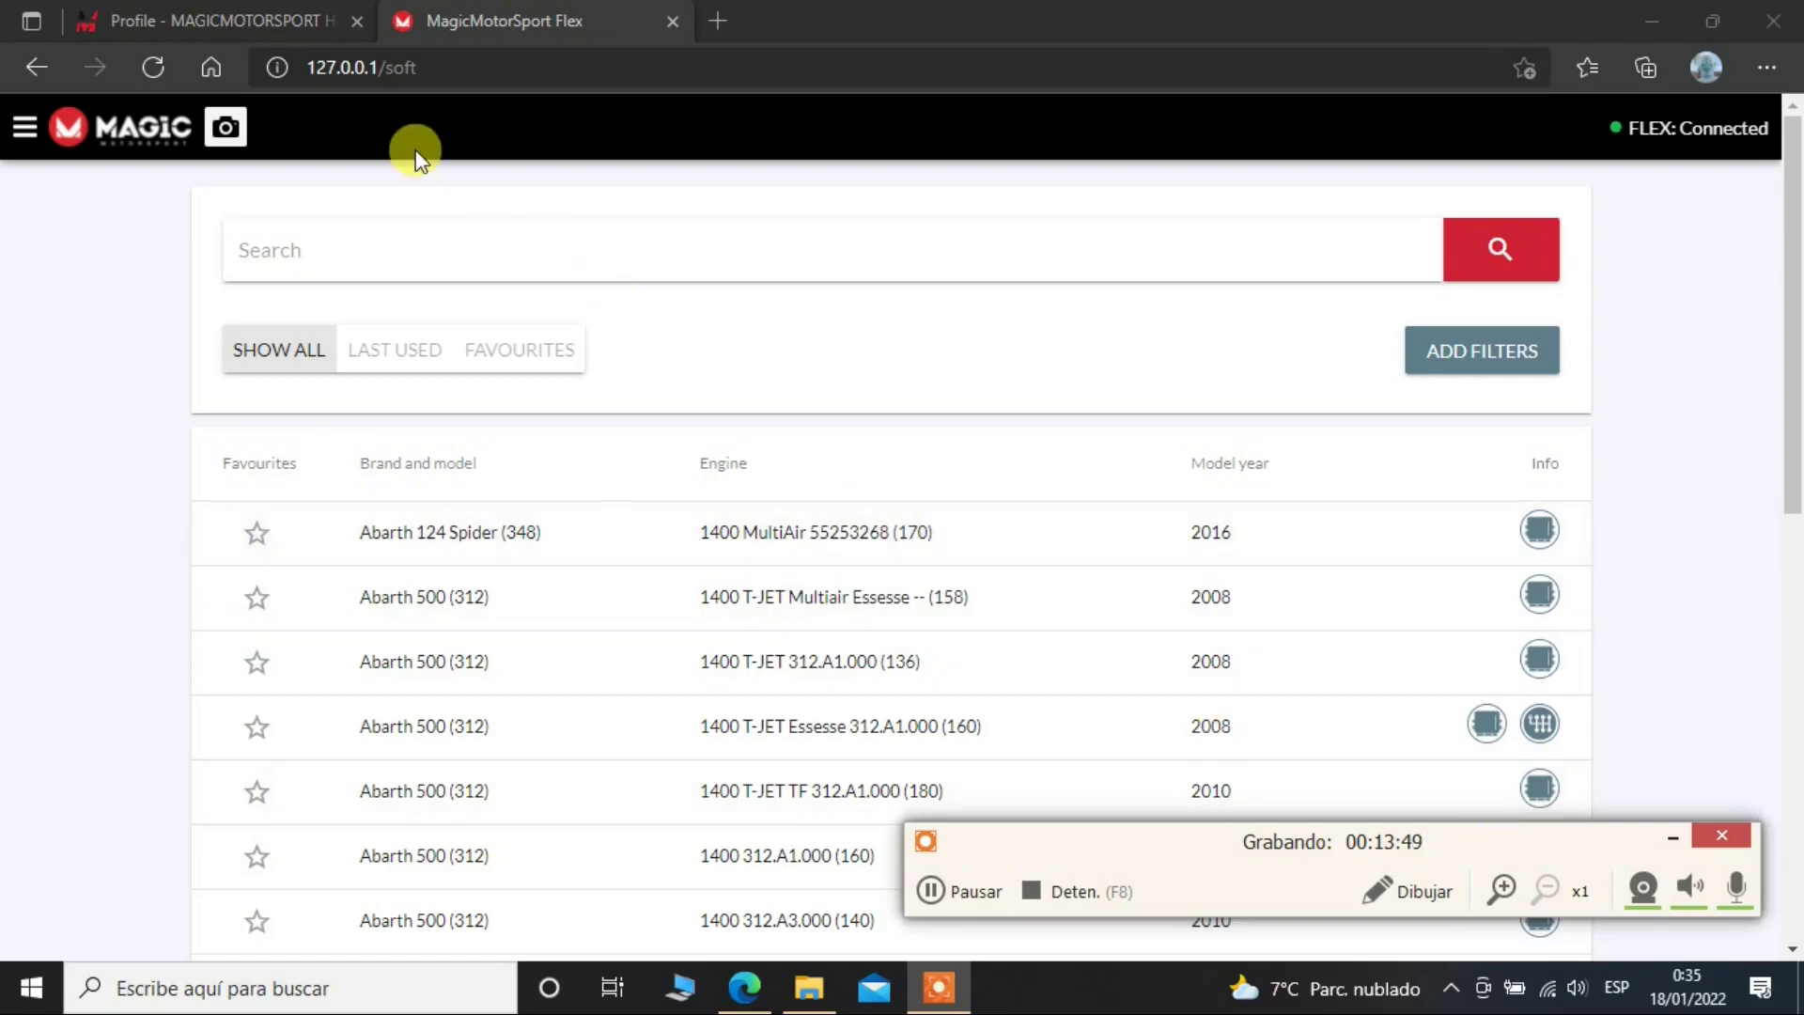
{"action": "left_click", "coordinate": [260, 20]}
{"action": "left_click", "coordinate": [532, 16]}
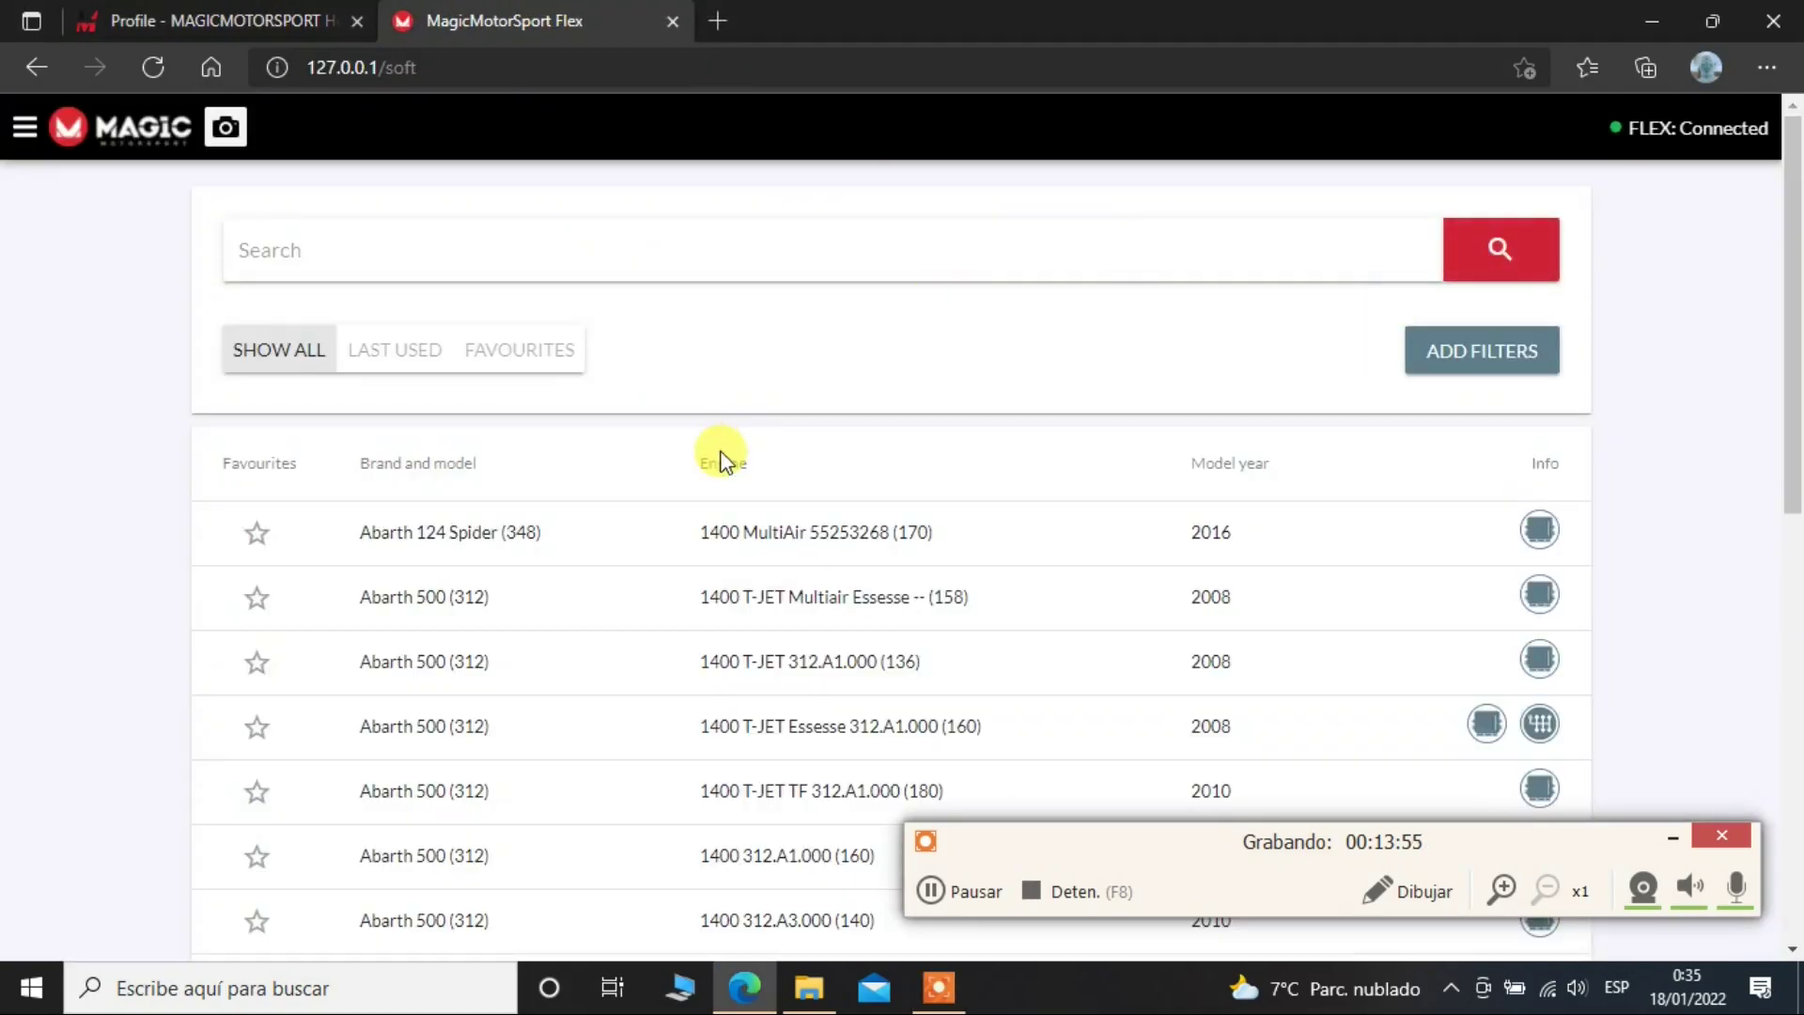
{"action": "mouse_move", "coordinate": [1534, 538]}
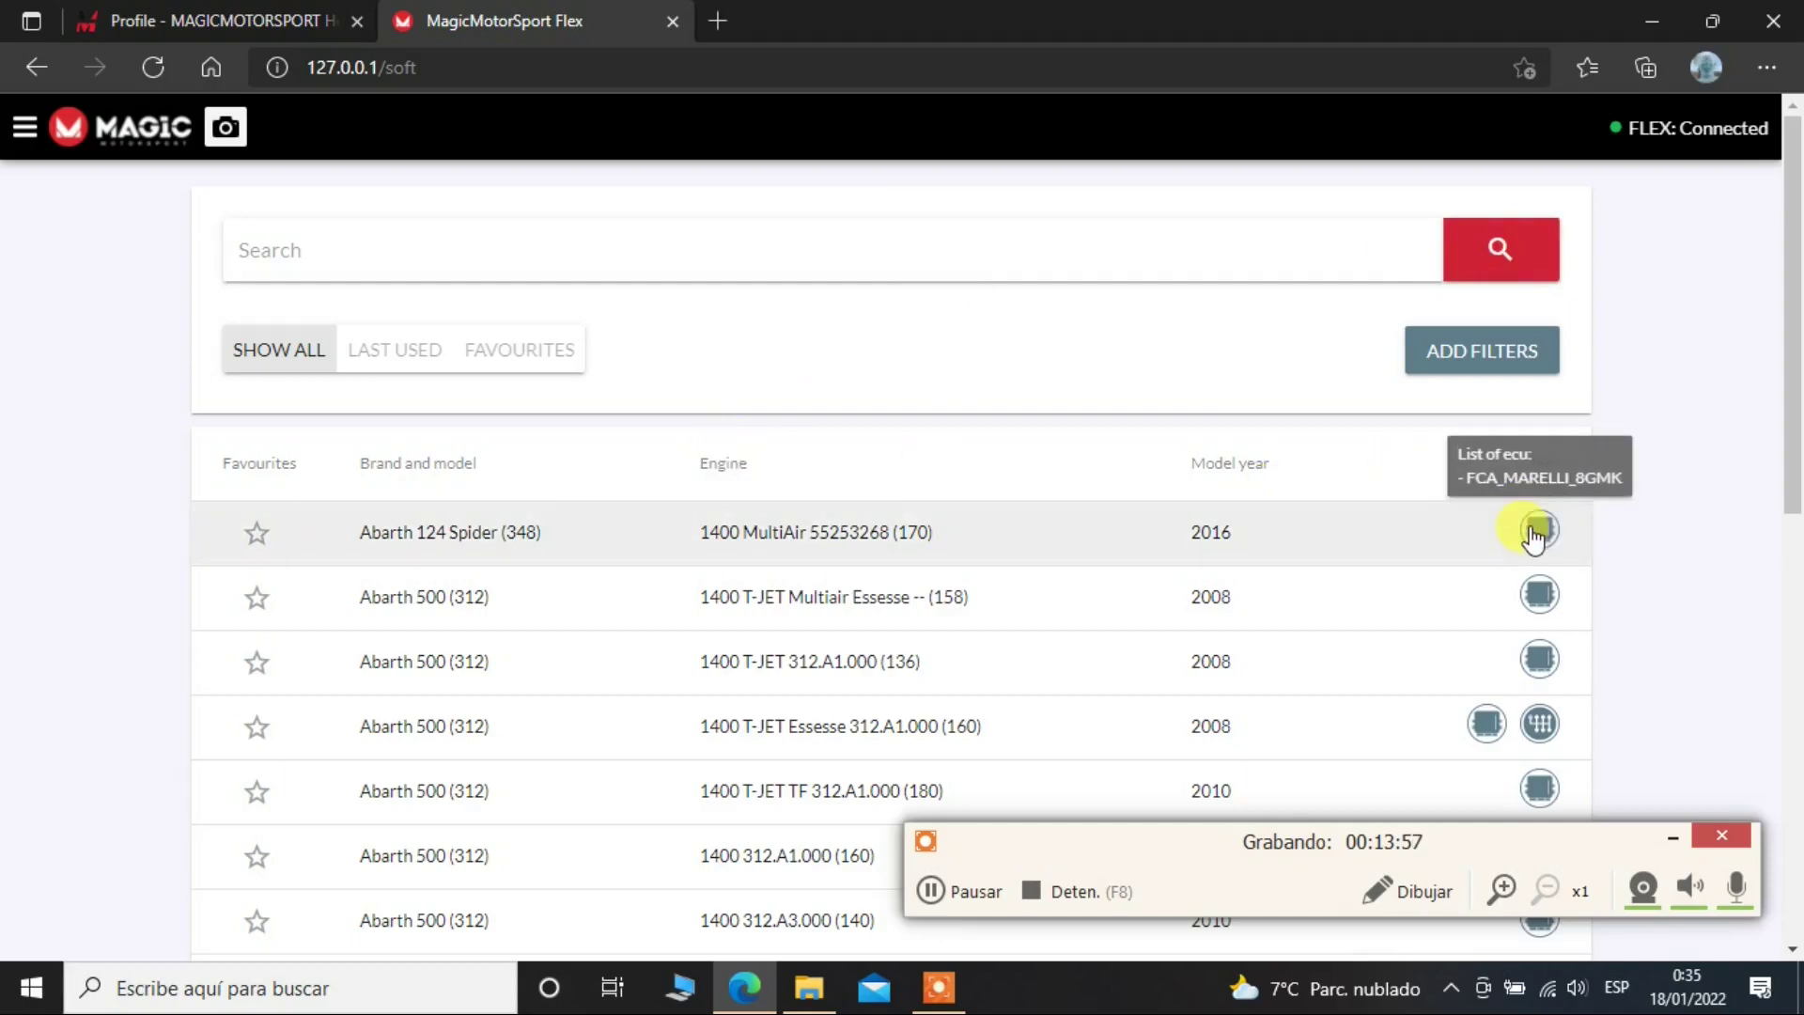